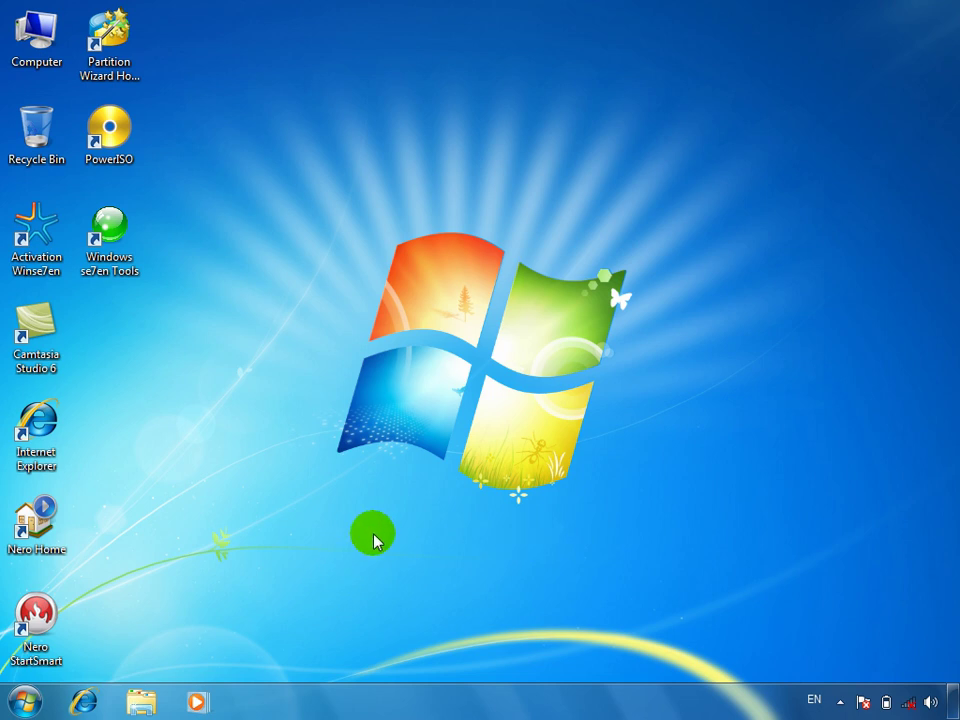
Launch Microsoft Access 2013 from a Start menu search for msaccess.
{"action": "type", "text": "msac"}
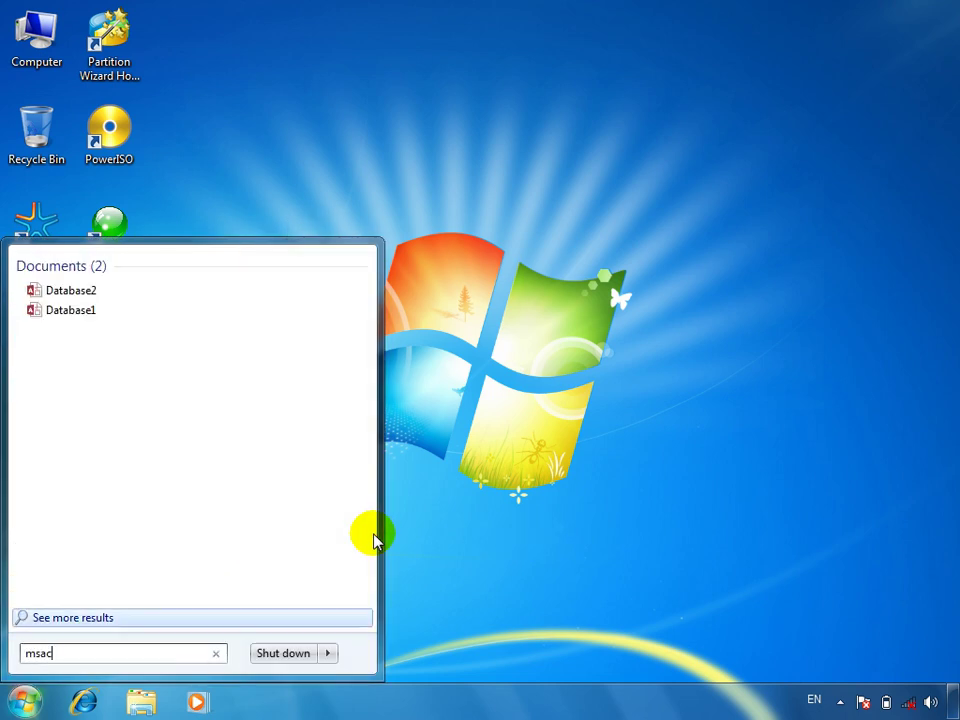
{"action": "type", "text": "cess"}
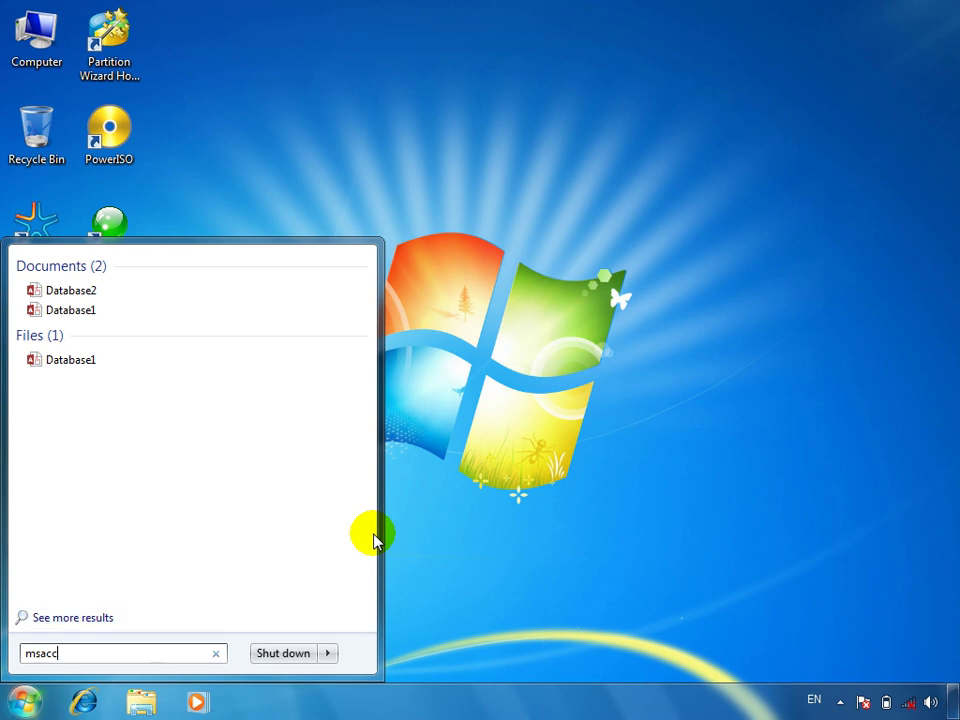
{"action": "key", "text": "Return"}
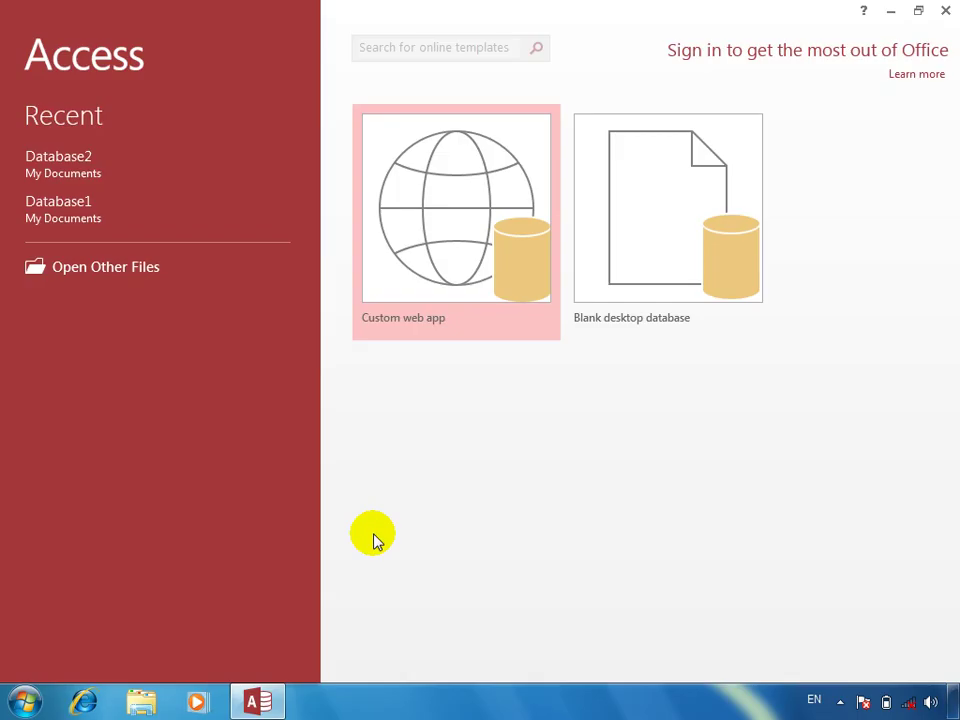
Create the blank desktop database Database3 and discard the default Table1.
{"action": "left_click", "coordinate": [739, 210]}
{"action": "left_click", "coordinate": [532, 412]}
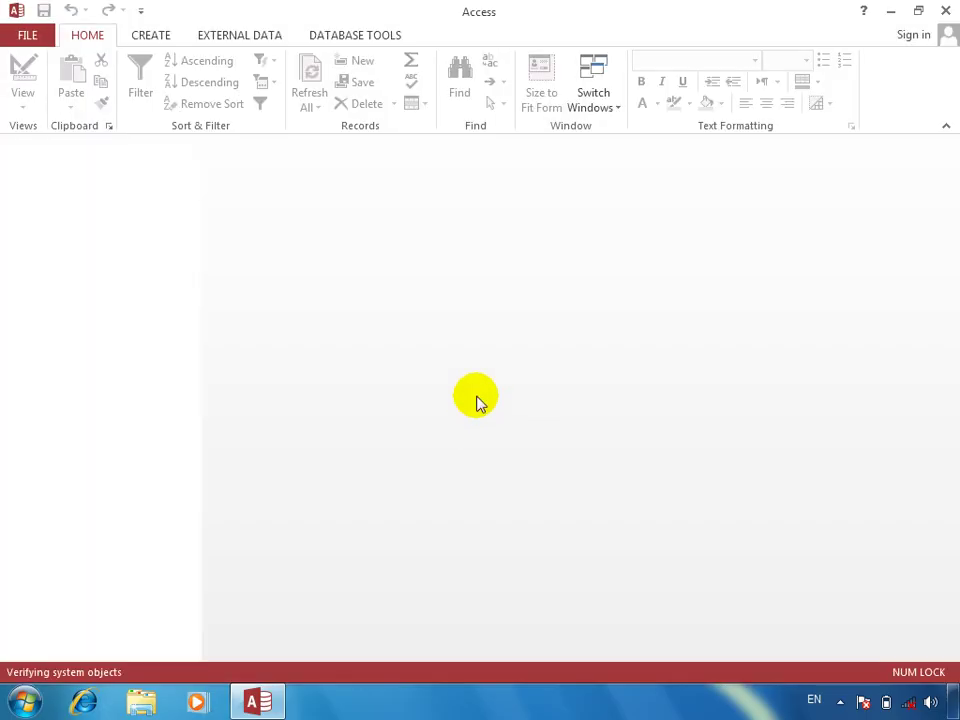
{"action": "left_click", "coordinate": [946, 145]}
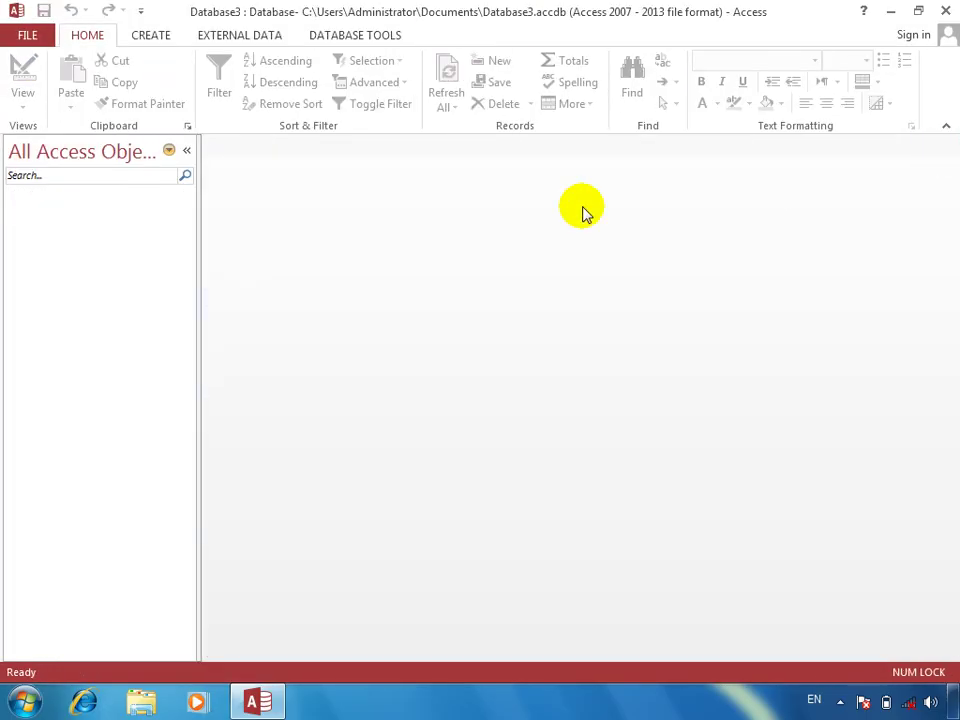
{"action": "left_click", "coordinate": [155, 38]}
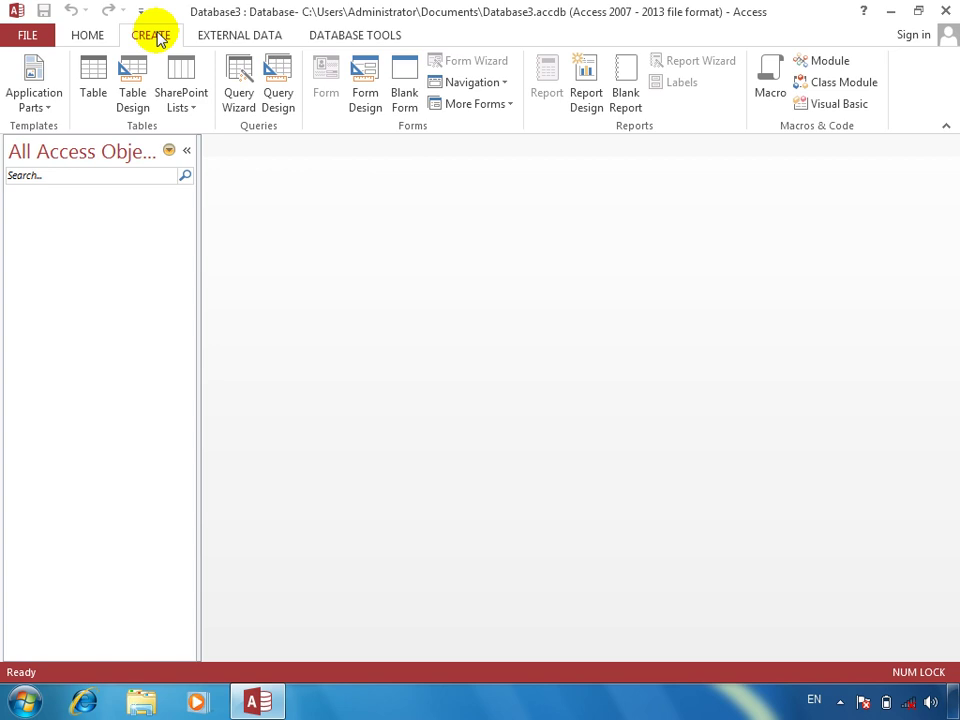
Design a new table with TEACHERID (AutoNumber) and TEACHERNAM, MOBILE, ADD as Short Text.
{"action": "left_click", "coordinate": [133, 69]}
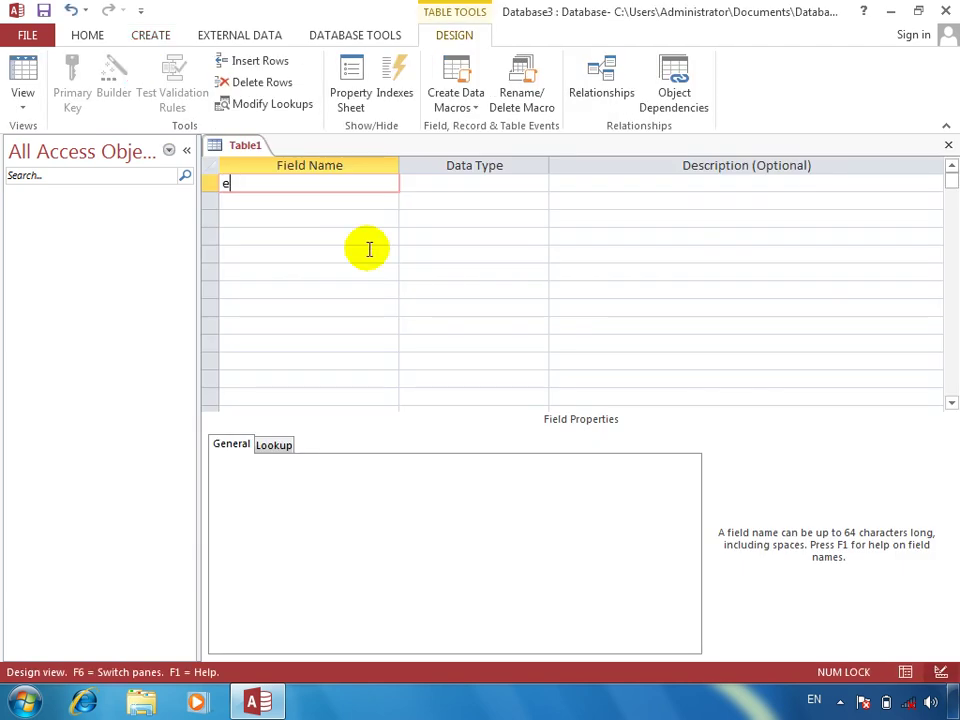
{"action": "key", "text": "Caps_Lock"}
{"action": "type", "text": "TEACHERID"}
{"action": "key", "text": "Tab"}
{"action": "key", "text": "Tab"}
{"action": "key", "text": "shift+Tab"}
{"action": "type", "text": "A"}
{"action": "key", "text": "Tab"}
{"action": "key", "text": "Tab"}
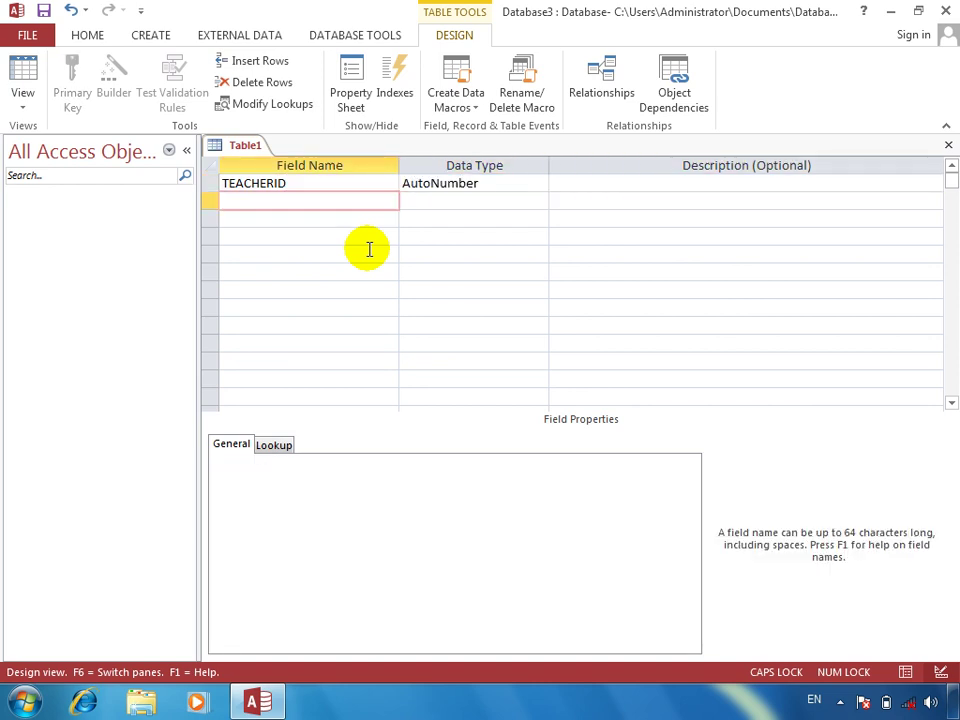
{"action": "type", "text": "TEACHERNAM"}
{"action": "key", "text": "Tab"}
{"action": "key", "text": "Tab"}
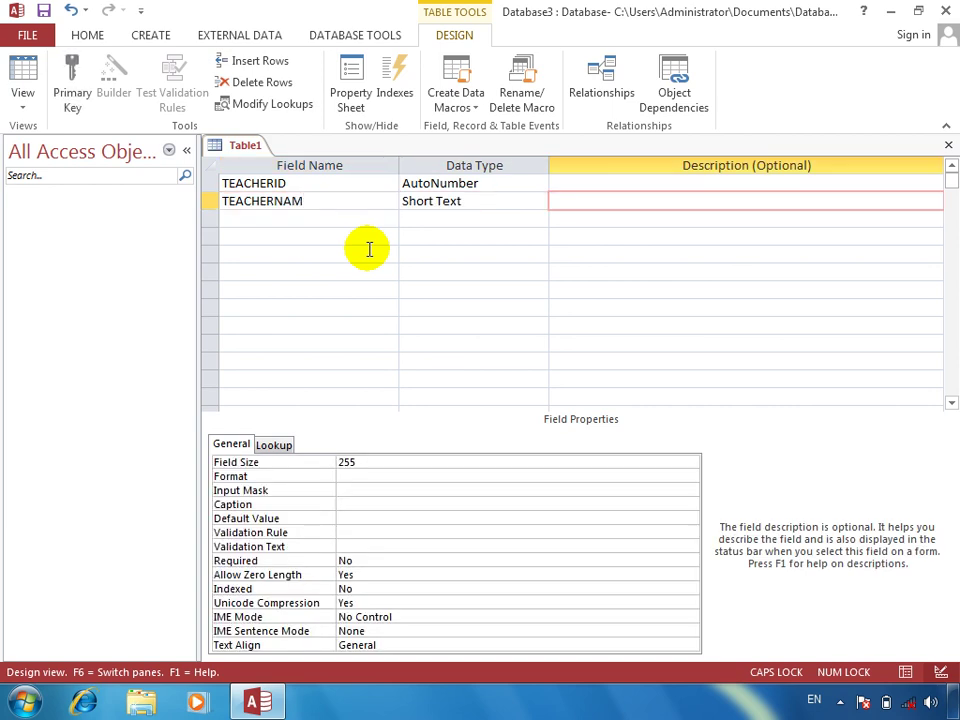
{"action": "key", "text": "Tab"}
{"action": "type", "text": "MOB"}
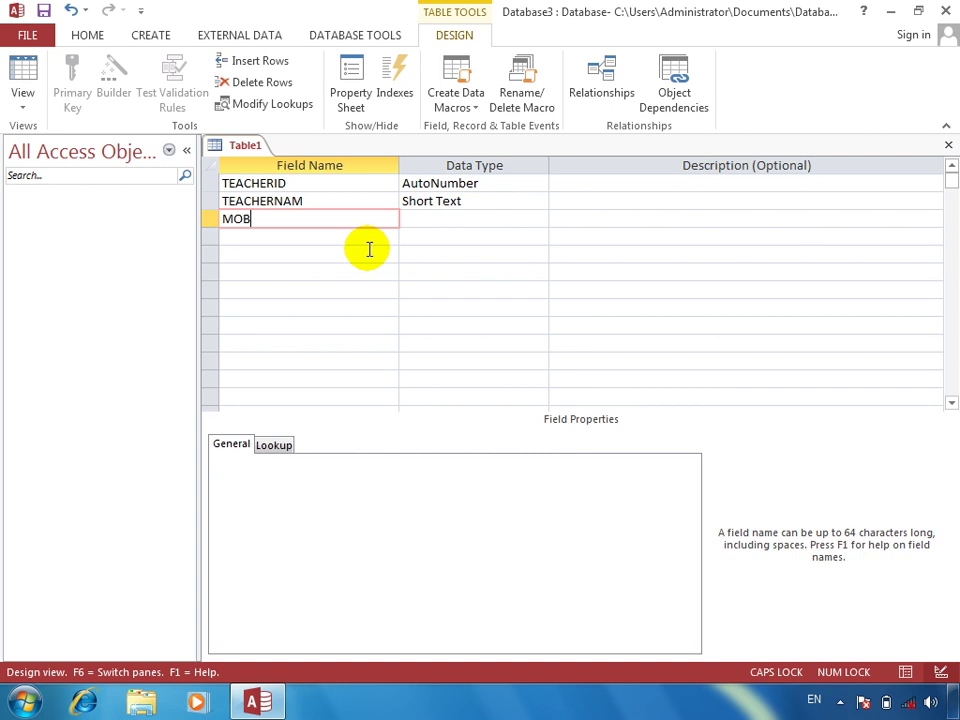
{"action": "type", "text": "ILE"}
{"action": "key", "text": "Tab"}
{"action": "key", "text": "Tab"}
{"action": "key", "text": "Tab"}
{"action": "type", "text": "ADD"}
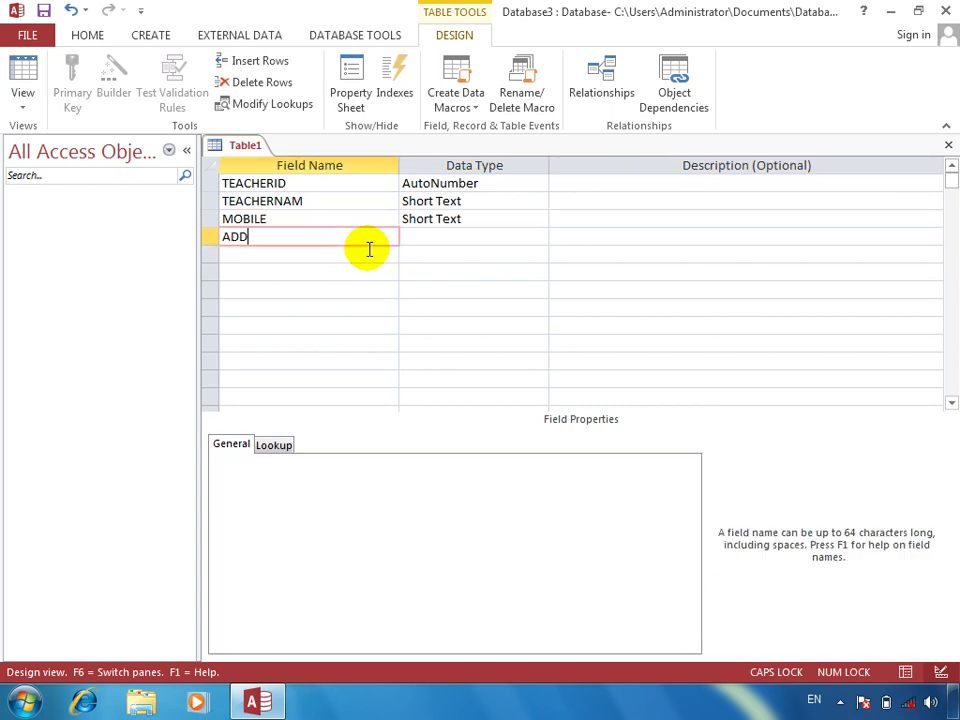
{"action": "key", "text": "Tab"}
Save the table design as TEACHER, answering the primary key prompt.
{"action": "key", "text": "ctrl+w"}
{"action": "key", "text": "Return"}
{"action": "type", "text": "EACHER"}
{"action": "key", "text": "Return"}
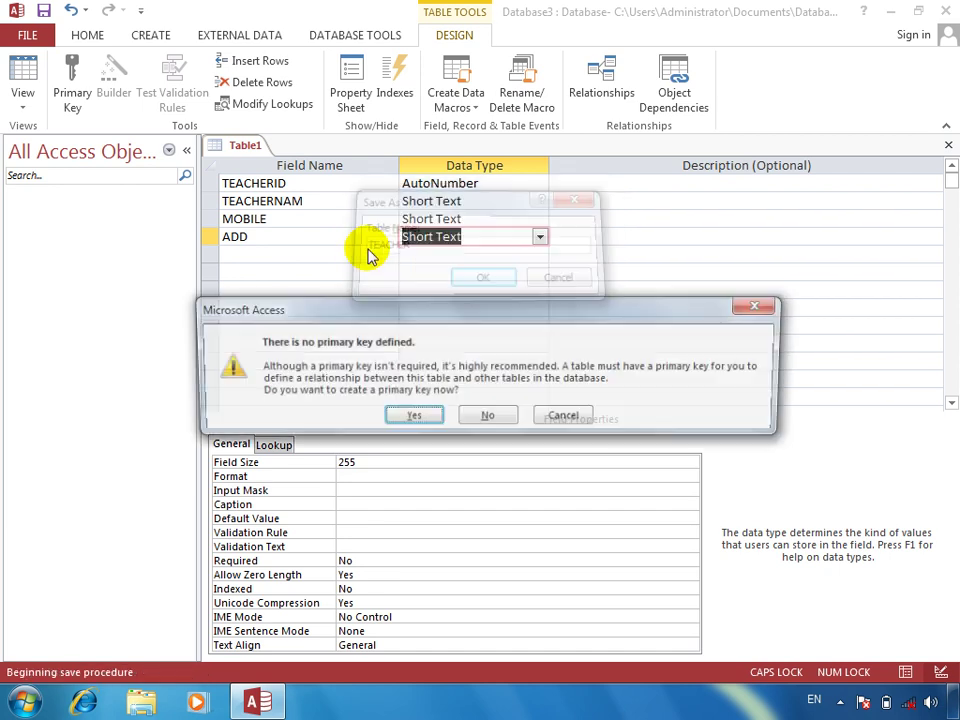
{"action": "key", "text": "Return"}
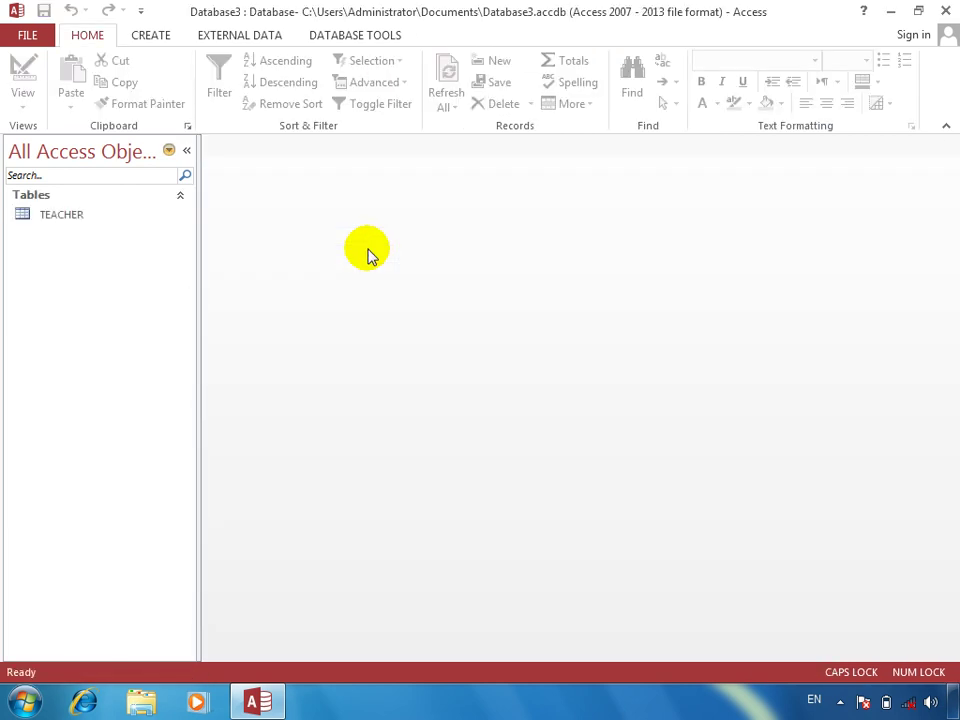
Design a new table with PROGRAMID (AutoNumber), PROGRAMNAME (Short Text) and FEE (Number).
{"action": "key", "text": "alt"}
{"action": "key", "text": "c"}
{"action": "key", "text": "t"}
{"action": "key", "text": "d"}
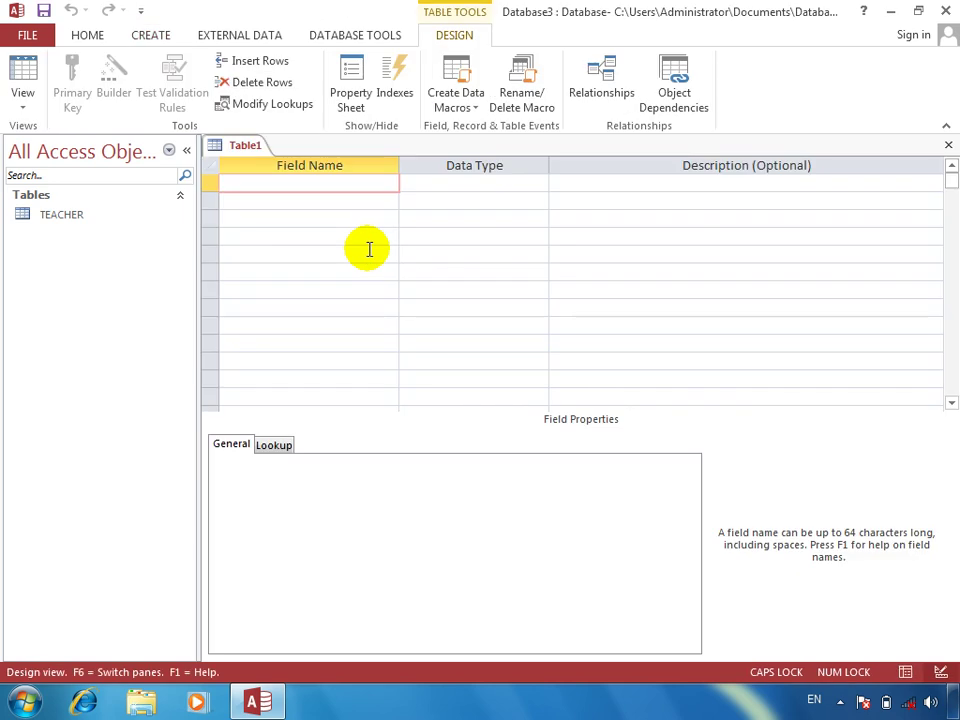
{"action": "type", "text": "PROGRAMID"}
{"action": "key", "text": "Tab"}
{"action": "type", "text": "a"}
{"action": "key", "text": "Tab"}
{"action": "key", "text": "Tab"}
{"action": "type", "text": "PROGRAM"}
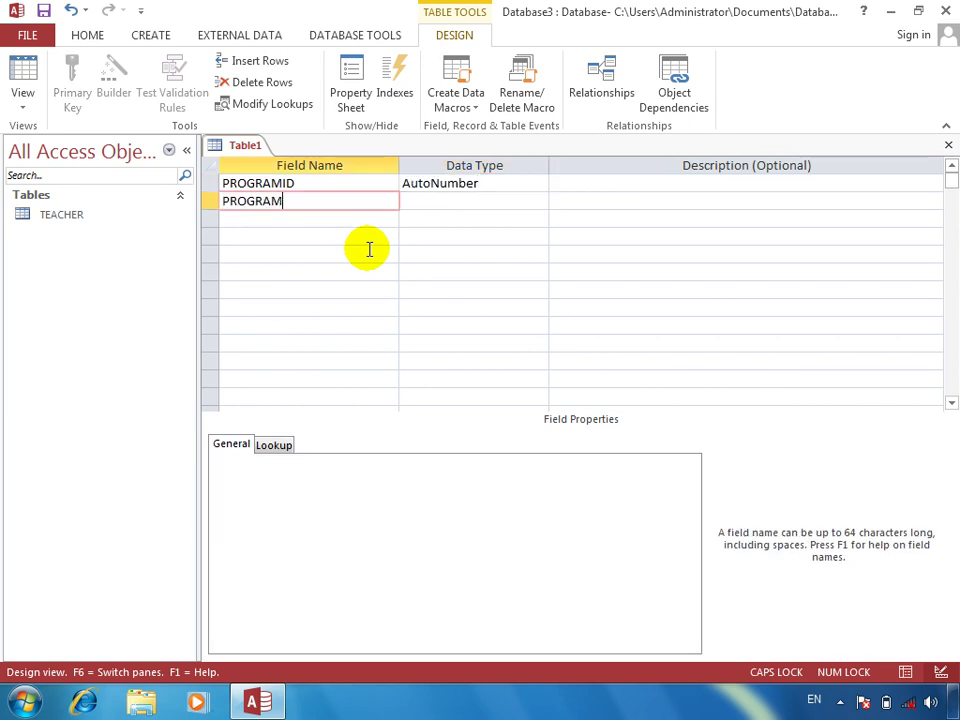
{"action": "type", "text": "NANME"}
{"action": "key", "text": "Tab"}
{"action": "key", "text": "Tab"}
{"action": "key", "text": "Tab"}
{"action": "type", "text": "FEE"}
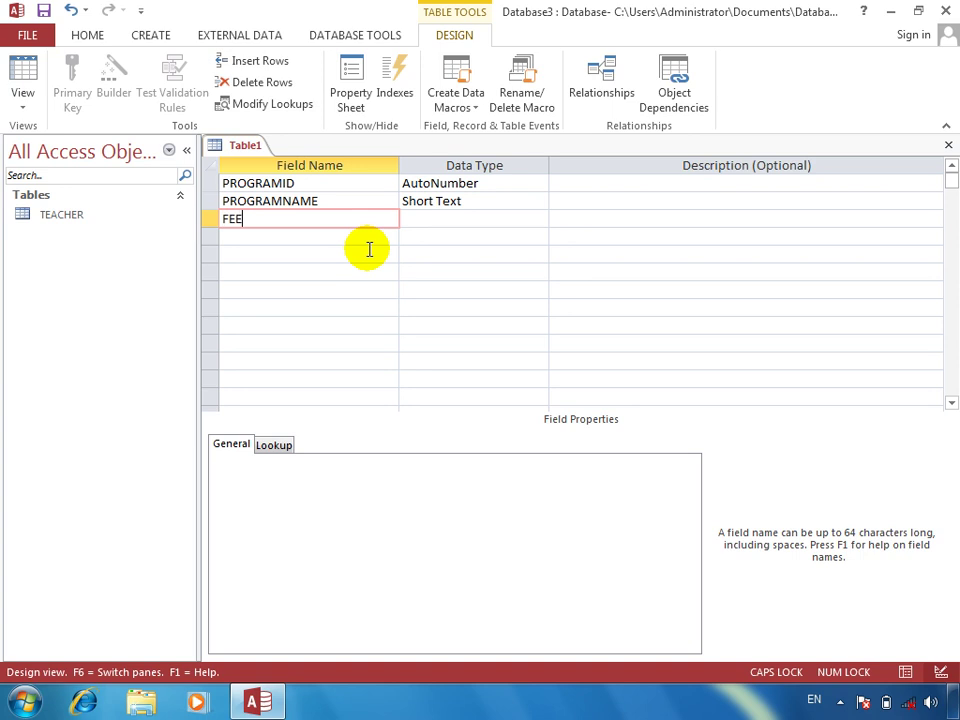
{"action": "key", "text": "Tab"}
{"action": "type", "text": "N"}
{"action": "key", "text": "Tab"}
{"action": "key", "text": "Tab"}
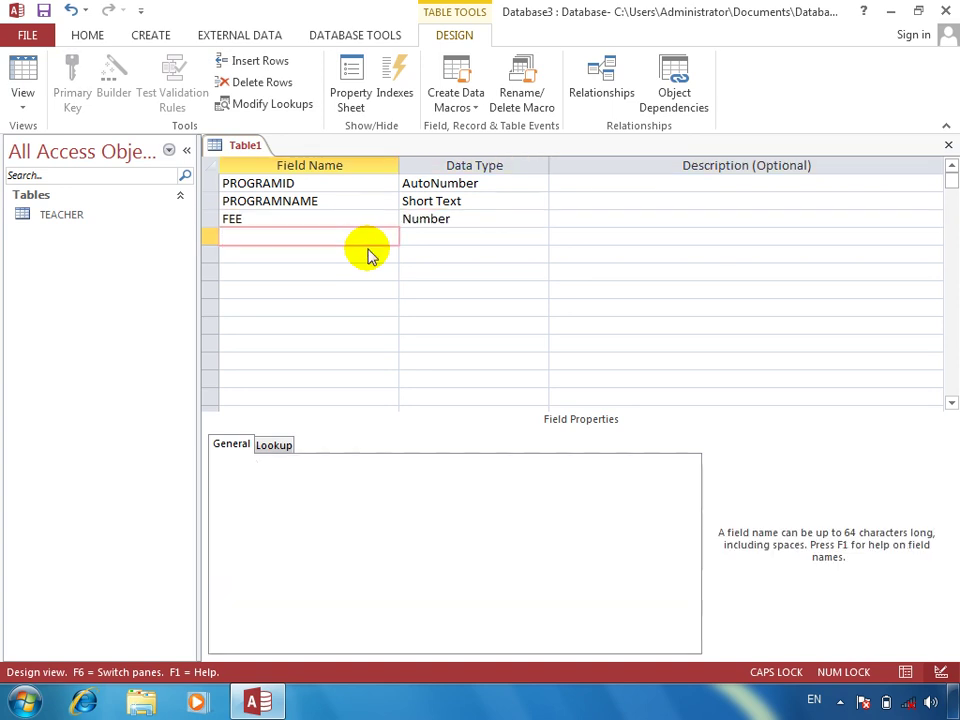
Save the table design as PROGRAM, answering the primary key prompt.
{"action": "key", "text": "ctrl+w"}
{"action": "key", "text": "Return"}
{"action": "type", "text": "PROGRAM"}
{"action": "key", "text": "Return"}
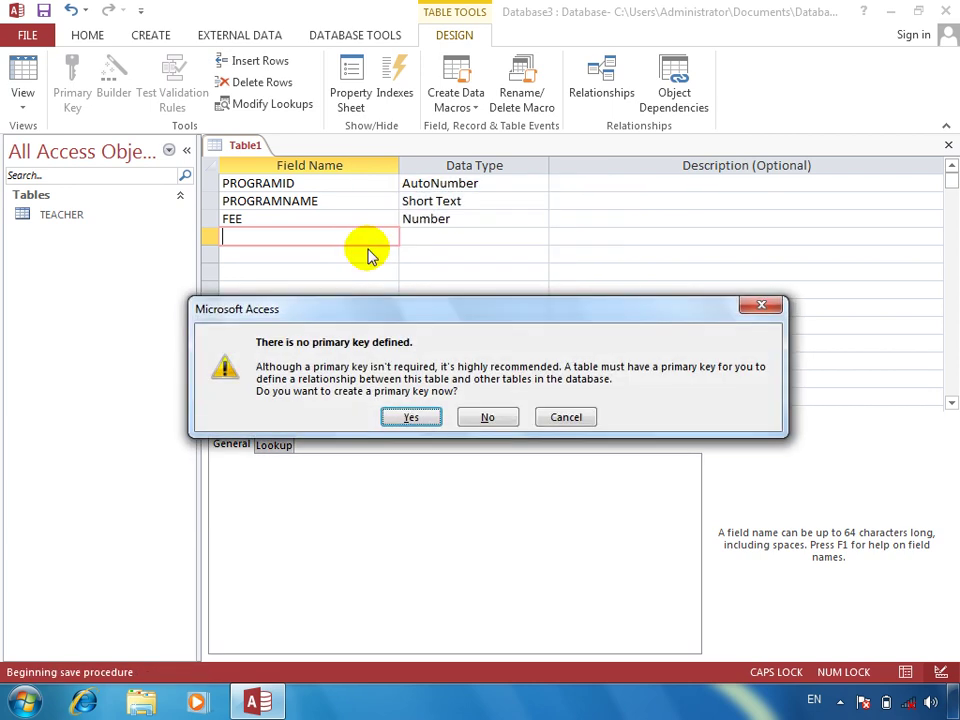
{"action": "key", "text": "Return"}
{"action": "left_click", "coordinate": [155, 35]}
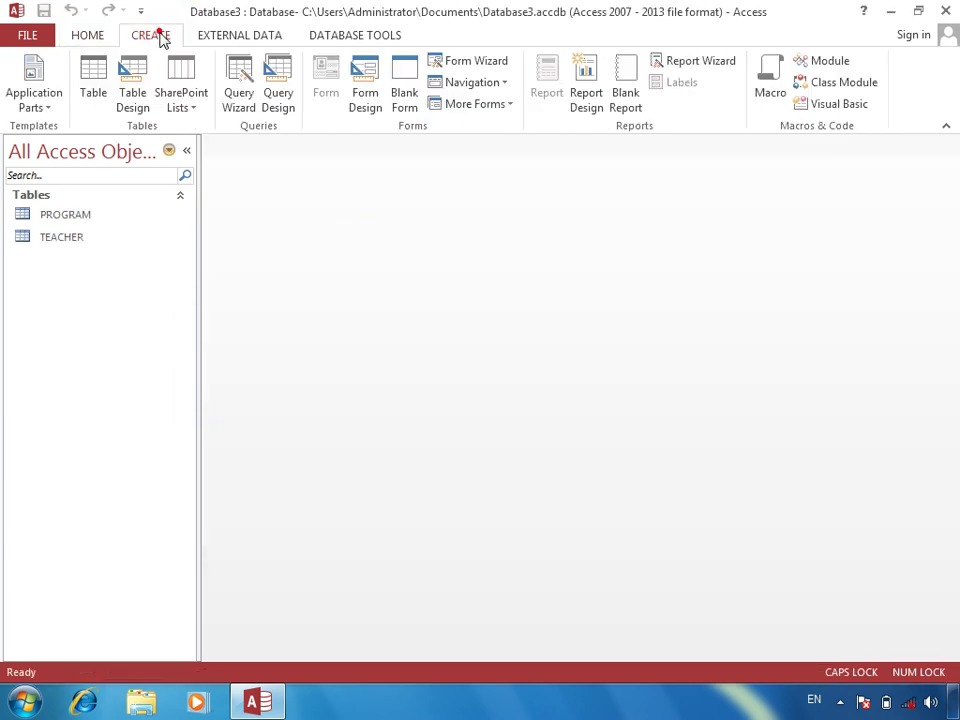
Start a new table design with STUDENTID (AutoNumber) and SNAME (Short Text).
{"action": "left_click", "coordinate": [142, 86]}
{"action": "type", "text": "S"}
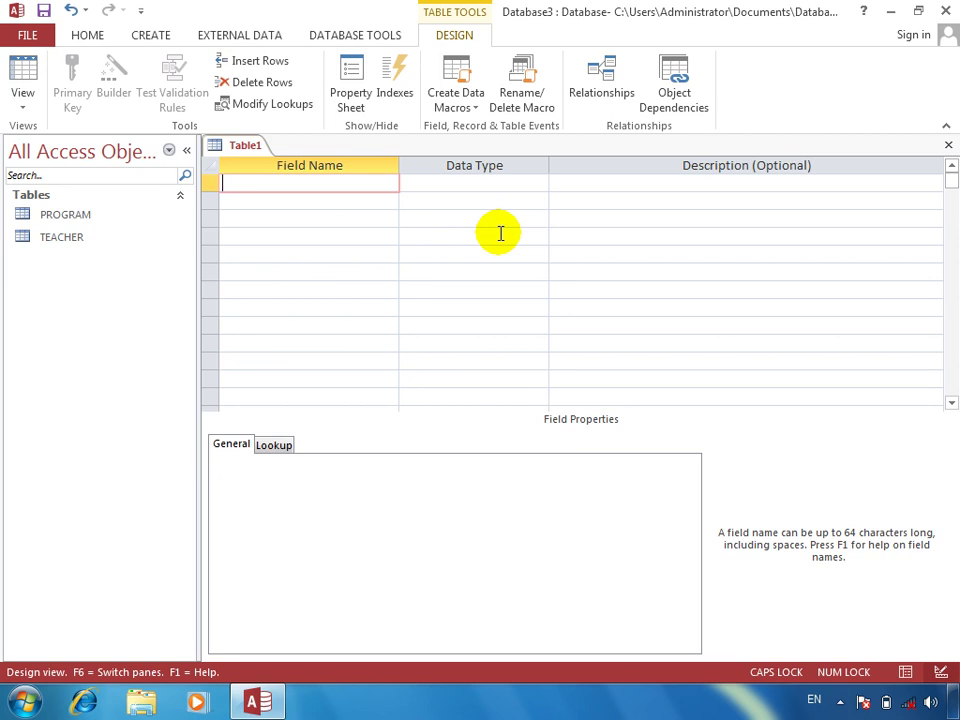
{"action": "key", "text": "BackSpace"}
{"action": "key", "text": "BackSpace"}
{"action": "type", "text": "STUE"}
{"action": "type", "text": "ENT"}
{"action": "key", "text": "Tab"}
{"action": "type", "text": "a"}
{"action": "key", "text": "Tab"}
{"action": "key", "text": "Tab"}
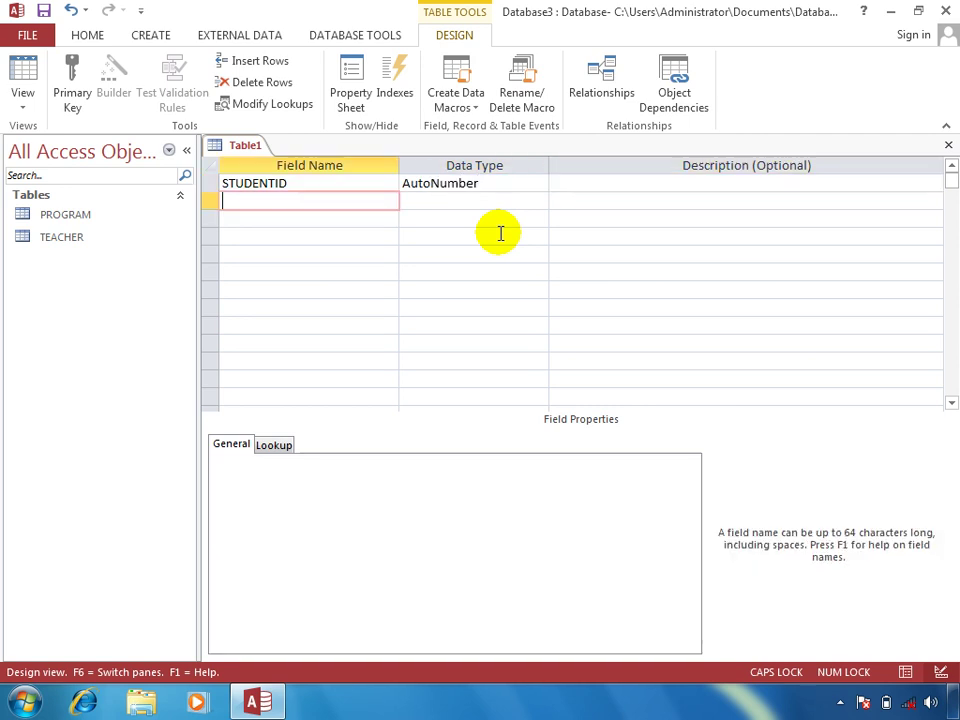
{"action": "type", "text": "SNAME"}
{"action": "key", "text": "Tab"}
{"action": "key", "text": "Down"}
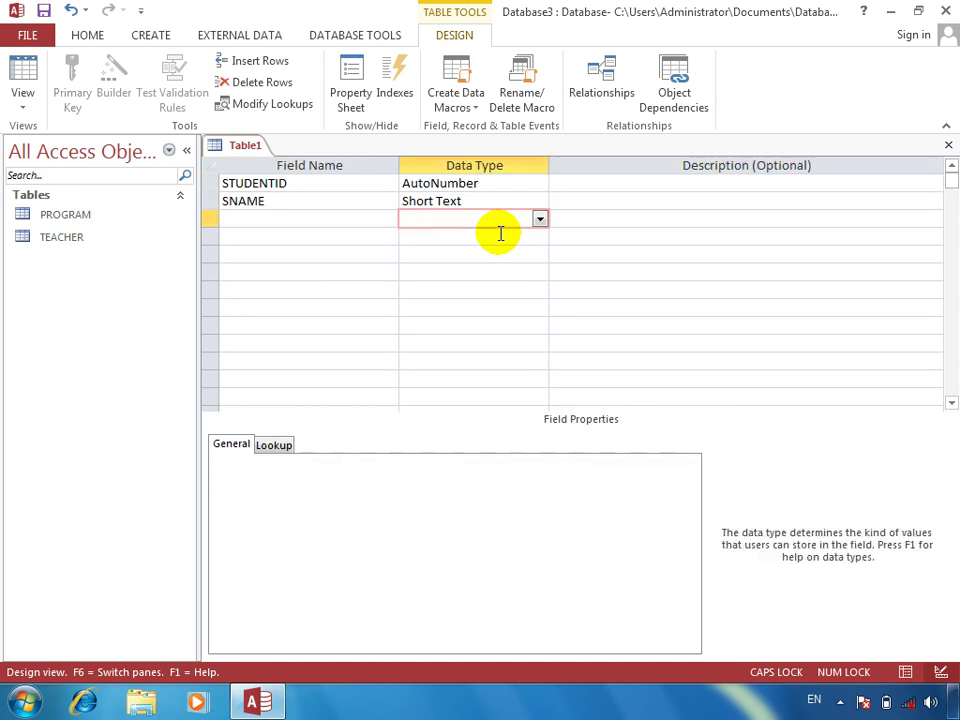
Add F/NAME and MOBILE as Short Text fields.
{"action": "key", "text": "shift+Tab"}
{"action": "type", "text": "F/NAME"}
{"action": "key", "text": "Tab"}
{"action": "key", "text": "Down"}
{"action": "key", "text": "shift+Tab"}
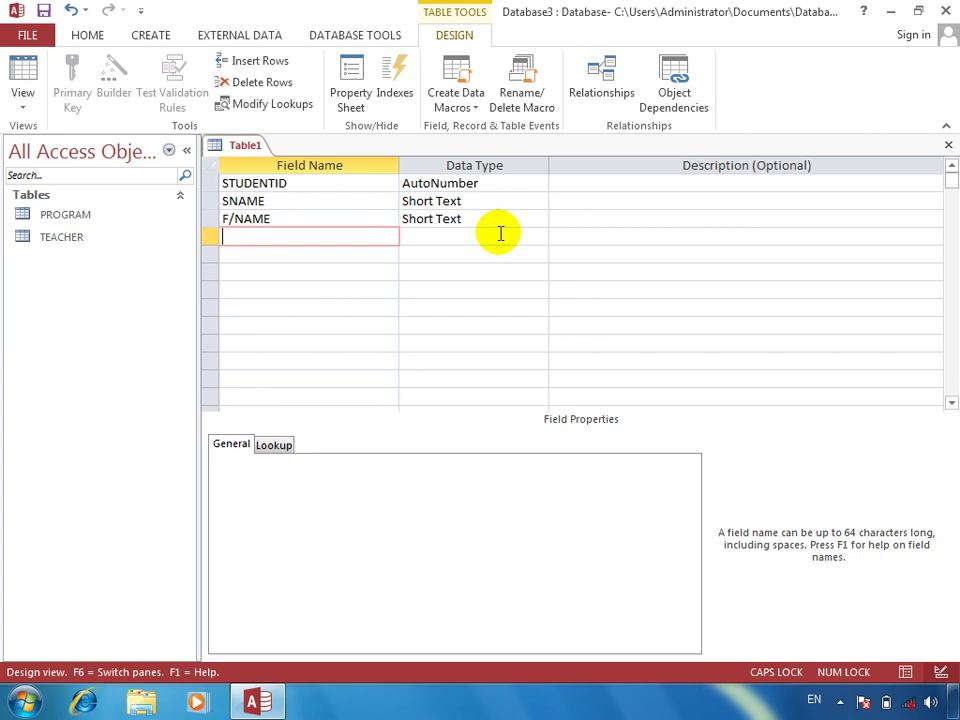
{"action": "type", "text": "MOBILE"}
{"action": "key", "text": "Tab"}
{"action": "key", "text": "Tab"}
{"action": "key", "text": "Tab"}
Save the table design as STUDENTS, answering the primary key prompt.
{"action": "key", "text": "ctrl+w"}
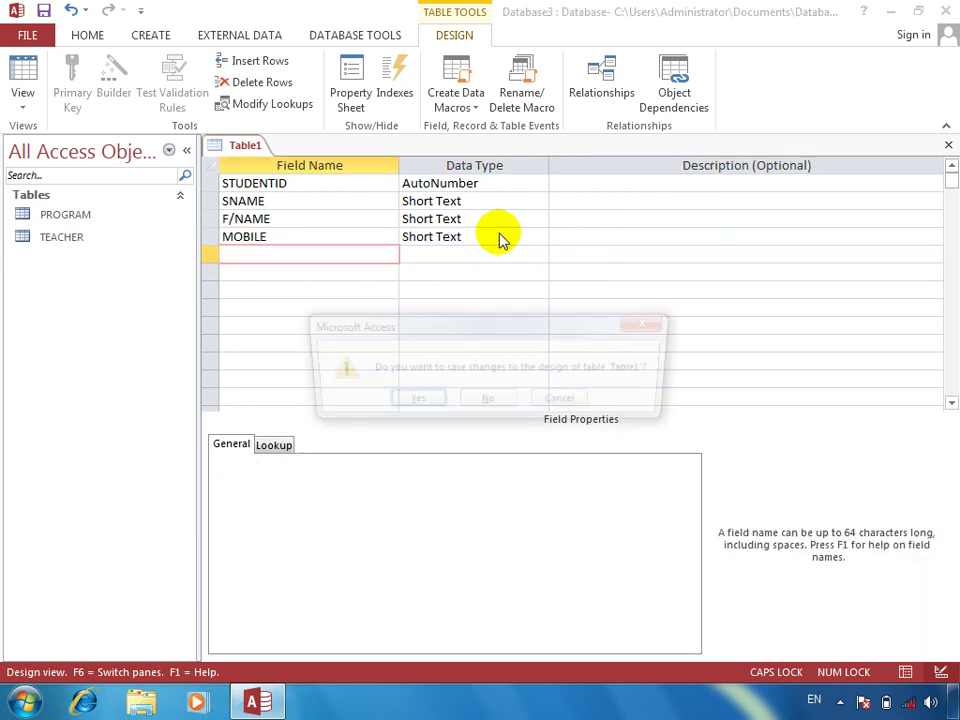
{"action": "key", "text": "Return"}
{"action": "type", "text": "STUDENTS"}
{"action": "key", "text": "Return"}
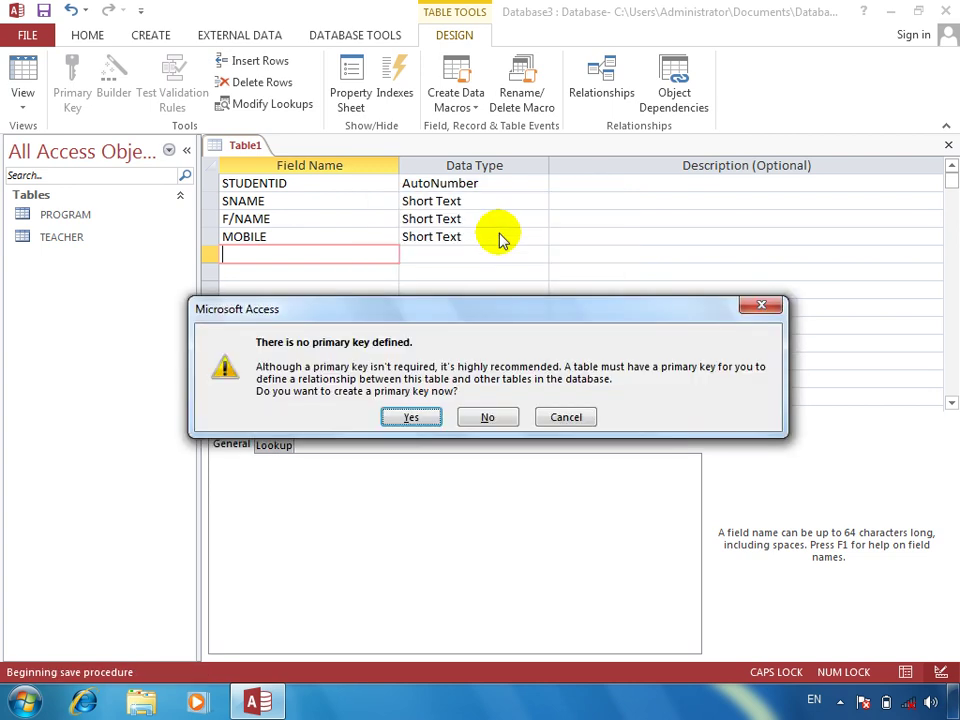
{"action": "key", "text": "Return"}
{"action": "left_click", "coordinate": [150, 34]}
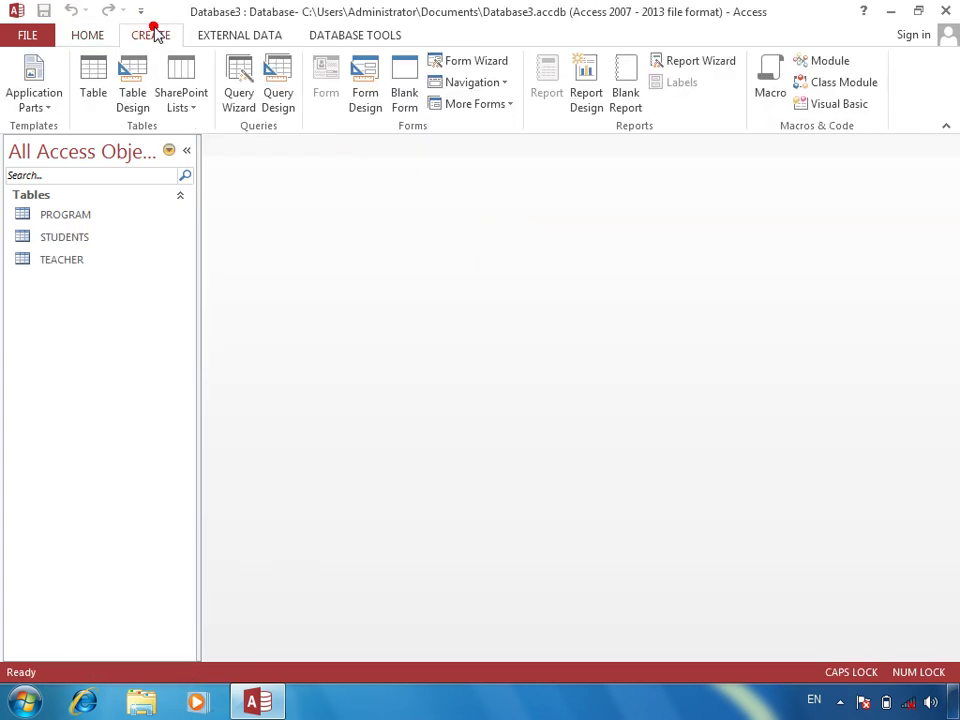
Start a new table design with STUDENTNO (Number) and ADATE (Date/Time).
{"action": "left_click", "coordinate": [133, 84]}
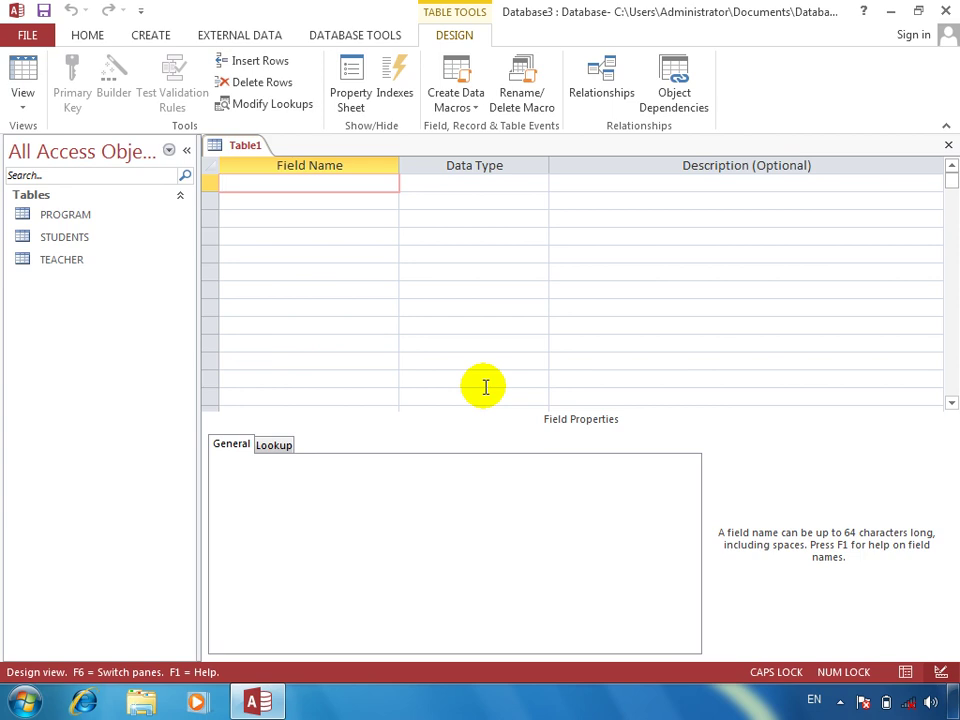
{"action": "type", "text": "STUE"}
{"action": "type", "text": "DENT"}
{"action": "type", "text": "NO"}
{"action": "key", "text": "Tab"}
{"action": "type", "text": "N"}
{"action": "key", "text": "Tab"}
{"action": "key", "text": "Tab"}
{"action": "type", "text": "P"}
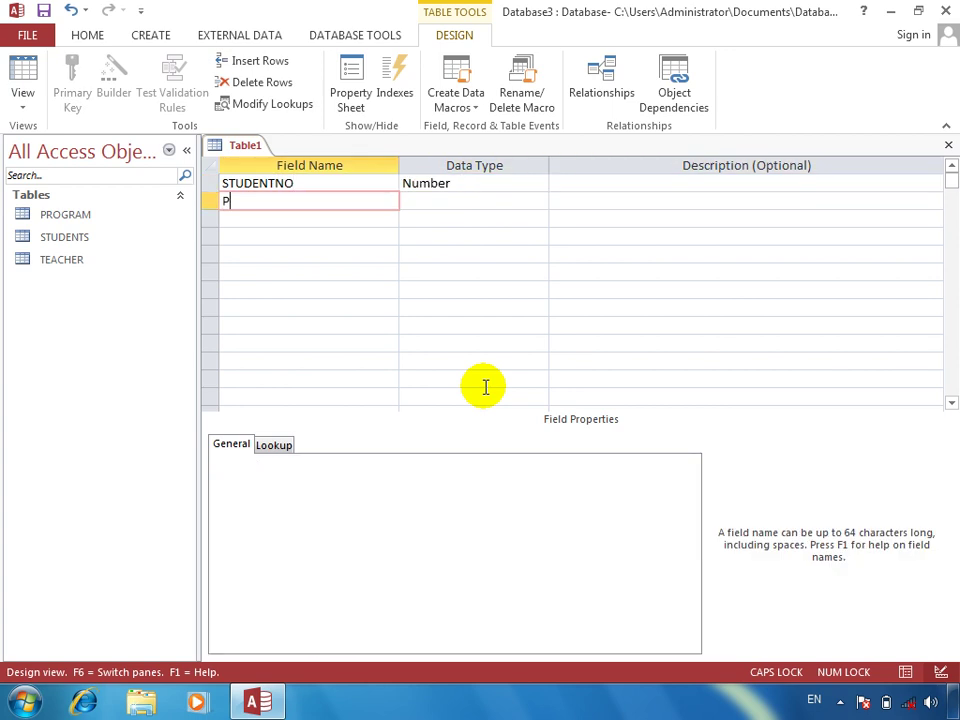
{"action": "type", "text": "DA"}
{"action": "key", "text": "BackSpace"}
{"action": "key", "text": "BackSpace"}
{"action": "key", "text": "BackSpace"}
{"action": "type", "text": "ADATE"}
{"action": "key", "text": "Tab"}
{"action": "key", "text": "Tab"}
{"action": "key", "text": "shift+Tab"}
{"action": "type", "text": "D"}
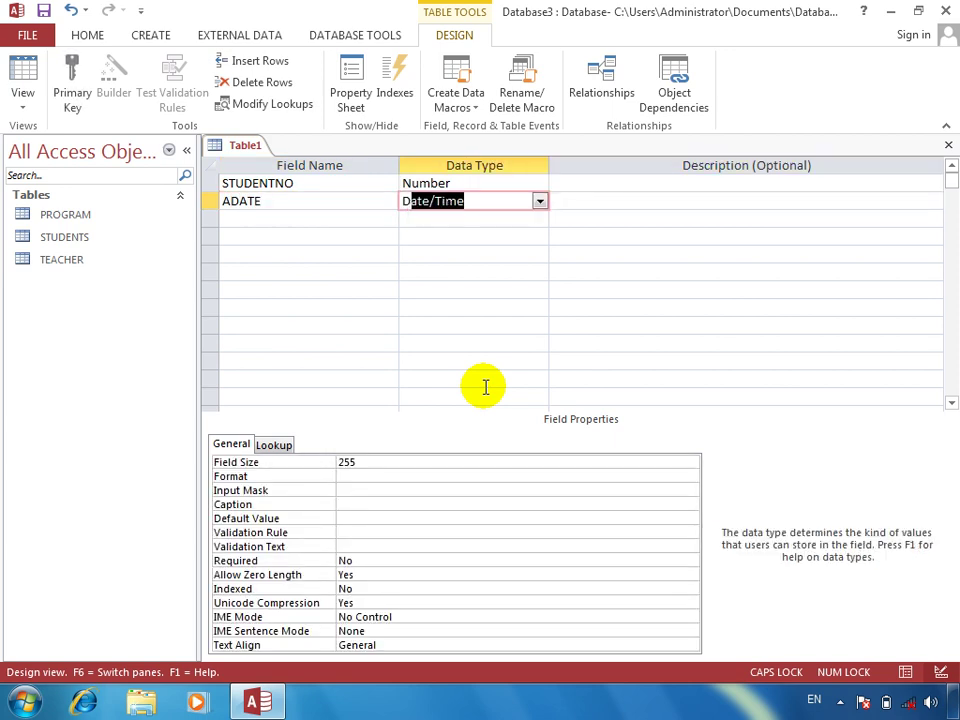
{"action": "key", "text": "Tab"}
{"action": "key", "text": "Tab"}
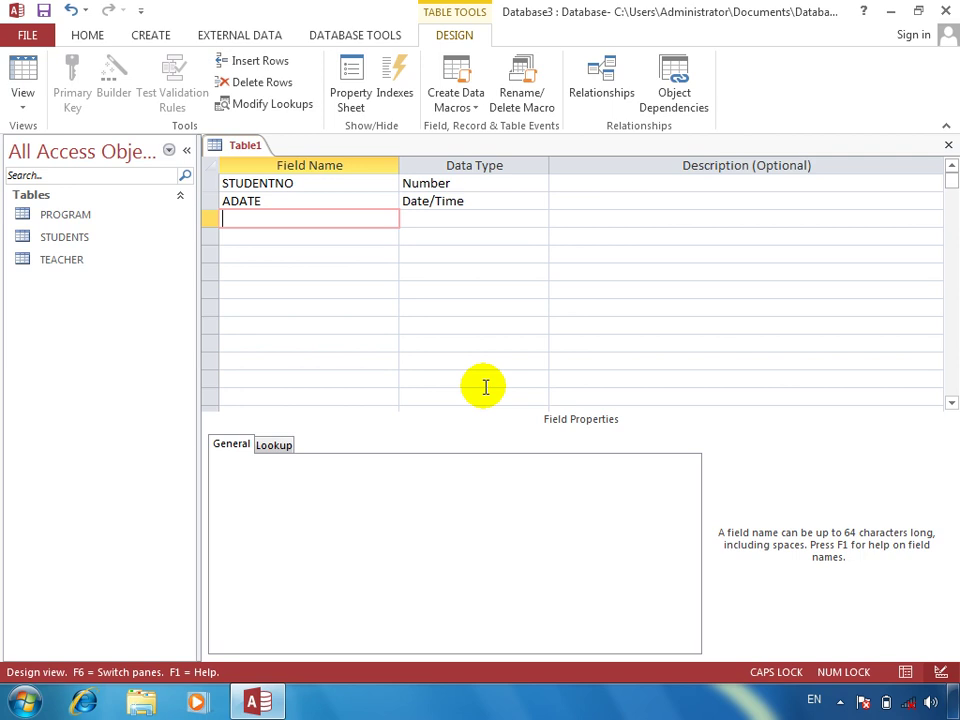
Add PROGRAMID and TEACAHERID as Number fields.
{"action": "type", "text": "PROGRAMID"}
{"action": "key", "text": "Tab"}
{"action": "type", "text": "N"}
{"action": "key", "text": "Tab"}
{"action": "key", "text": "Tab"}
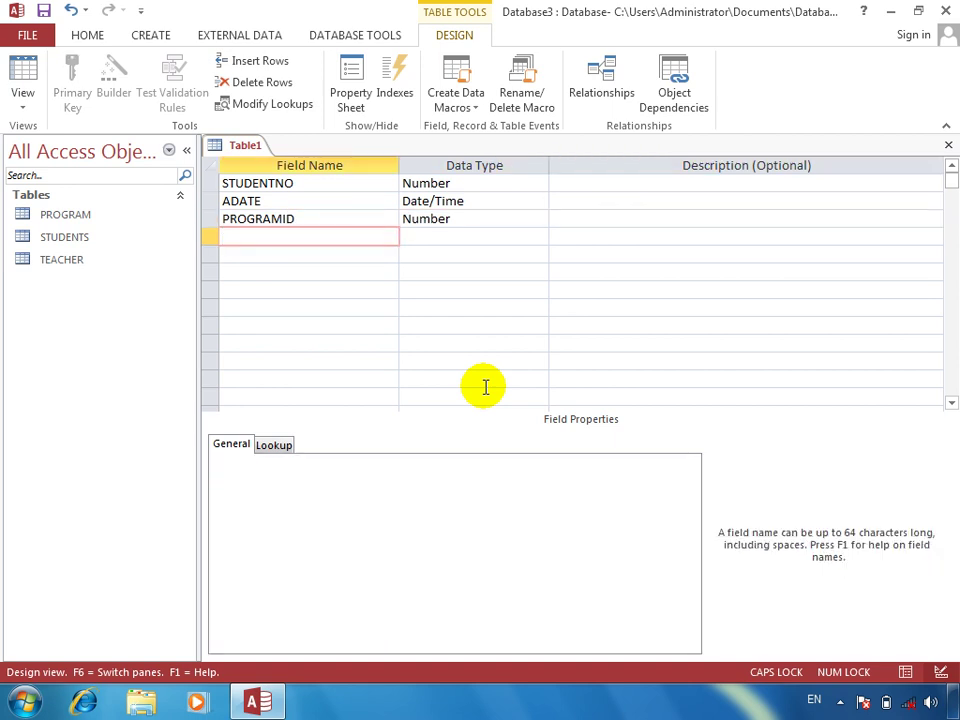
{"action": "type", "text": "TEACHER"}
{"action": "key", "text": "Tab"}
{"action": "type", "text": "N"}
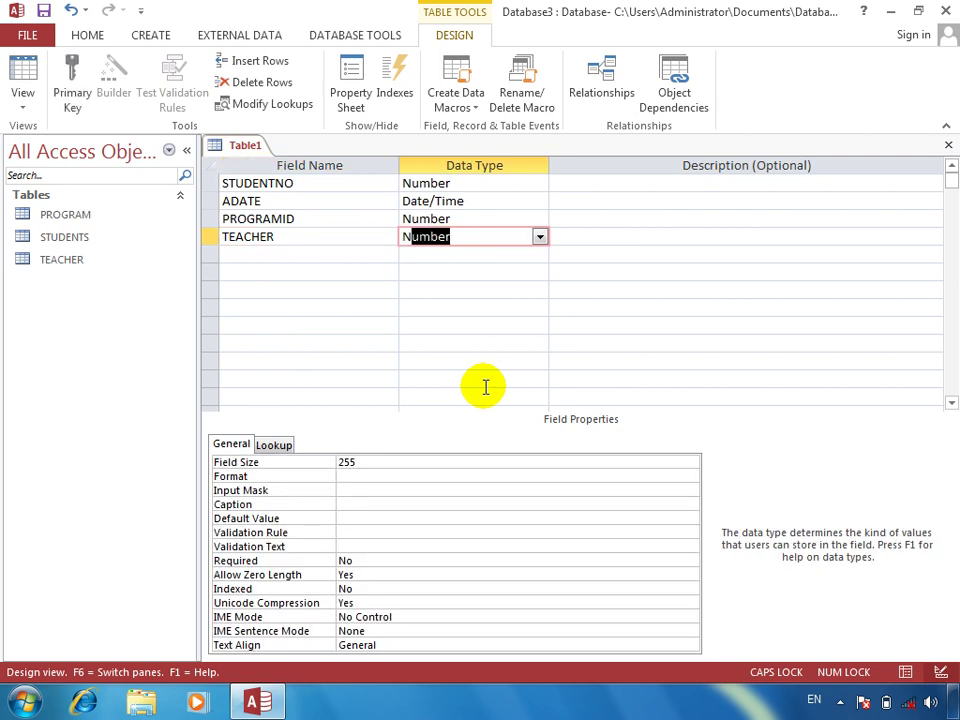
{"action": "key", "text": "Tab"}
{"action": "key", "text": "Tab"}
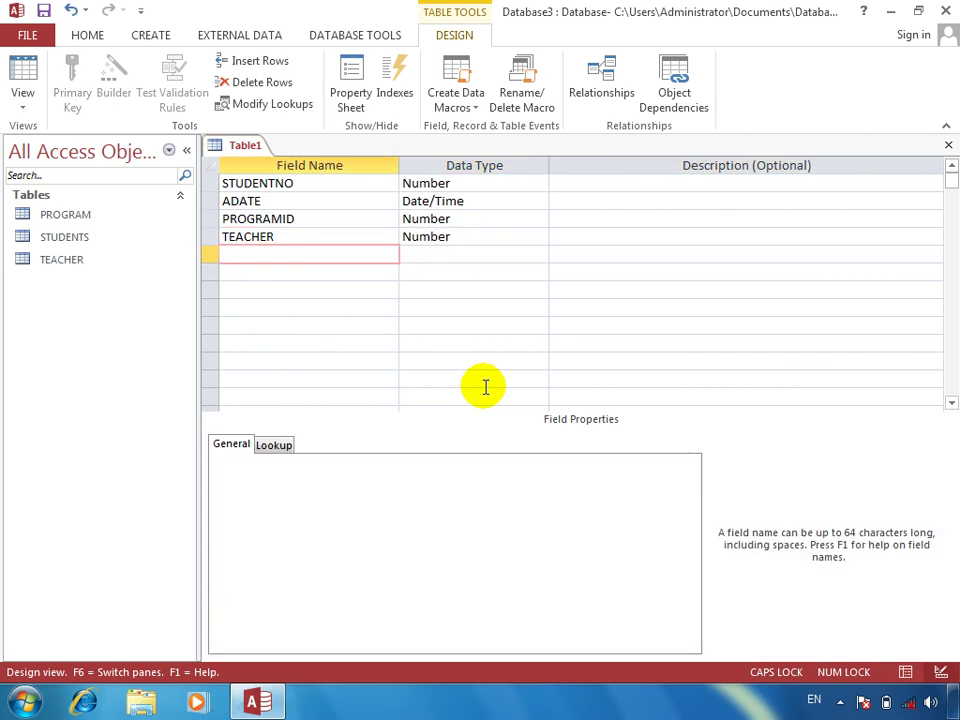
{"action": "key", "text": "Up"}
{"action": "type", "text": "TEA"}
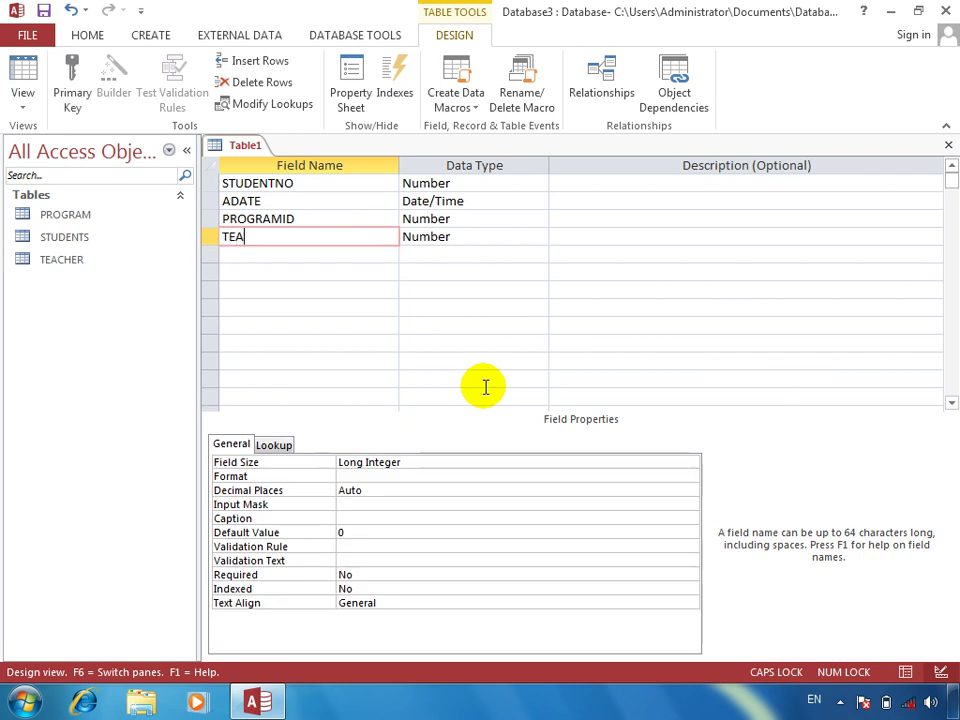
{"action": "type", "text": "CAHERRID"}
{"action": "key", "text": "Tab"}
{"action": "key", "text": "Tab"}
Add FEE and PAID as Number fields, then a BALANCE field.
{"action": "key", "text": "Tab"}
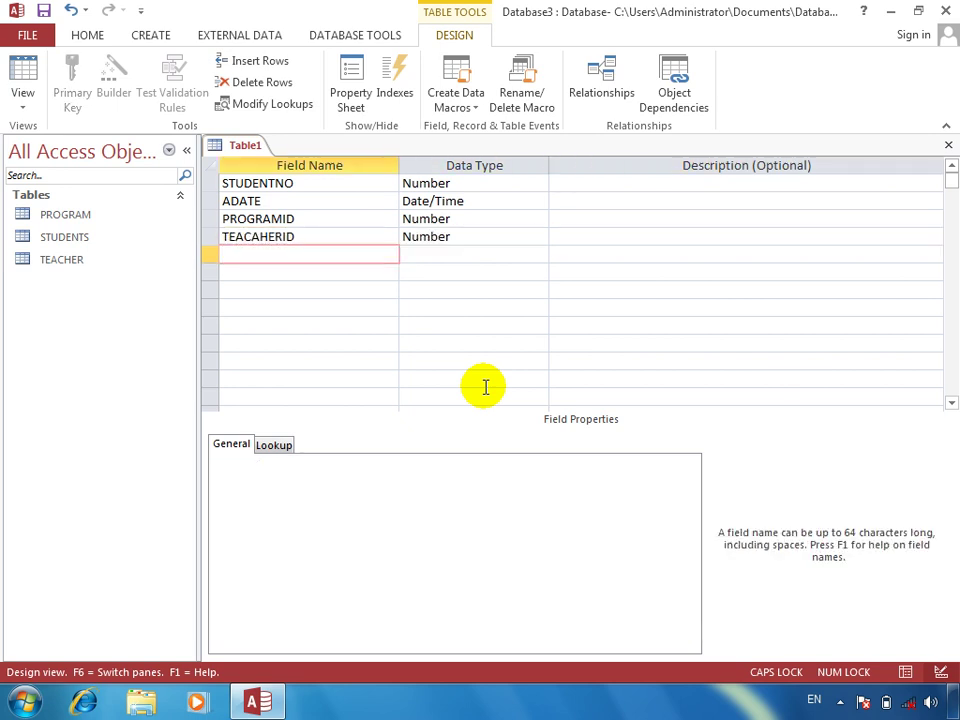
{"action": "type", "text": "FEE"}
{"action": "key", "text": "Tab"}
{"action": "type", "text": "N"}
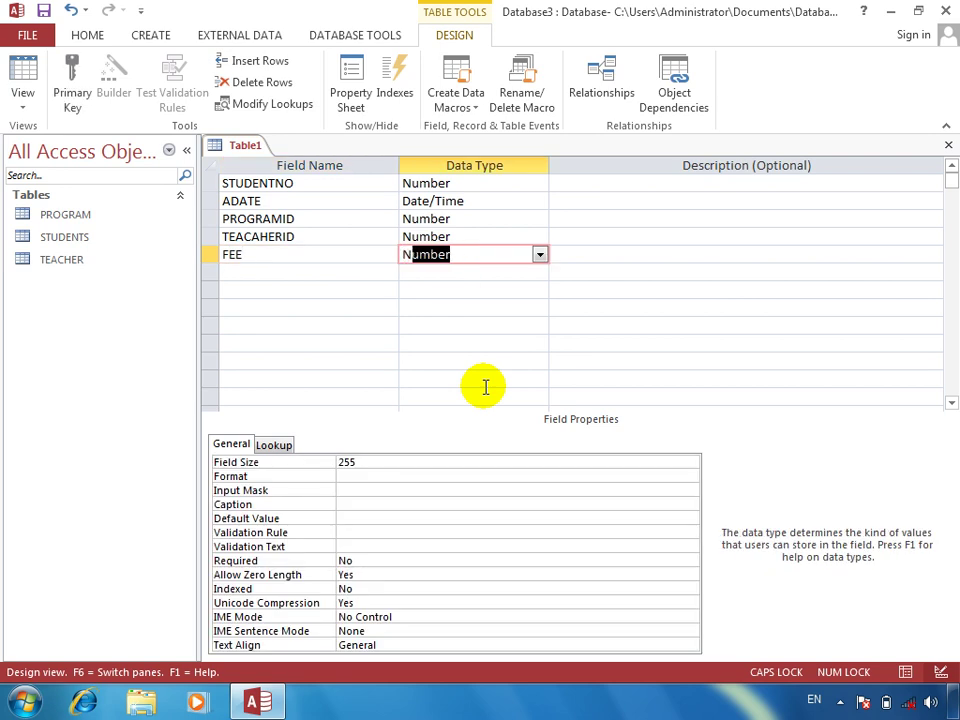
{"action": "key", "text": "Tab"}
{"action": "key", "text": "Tab"}
{"action": "type", "text": "PAID"}
{"action": "key", "text": "Tab"}
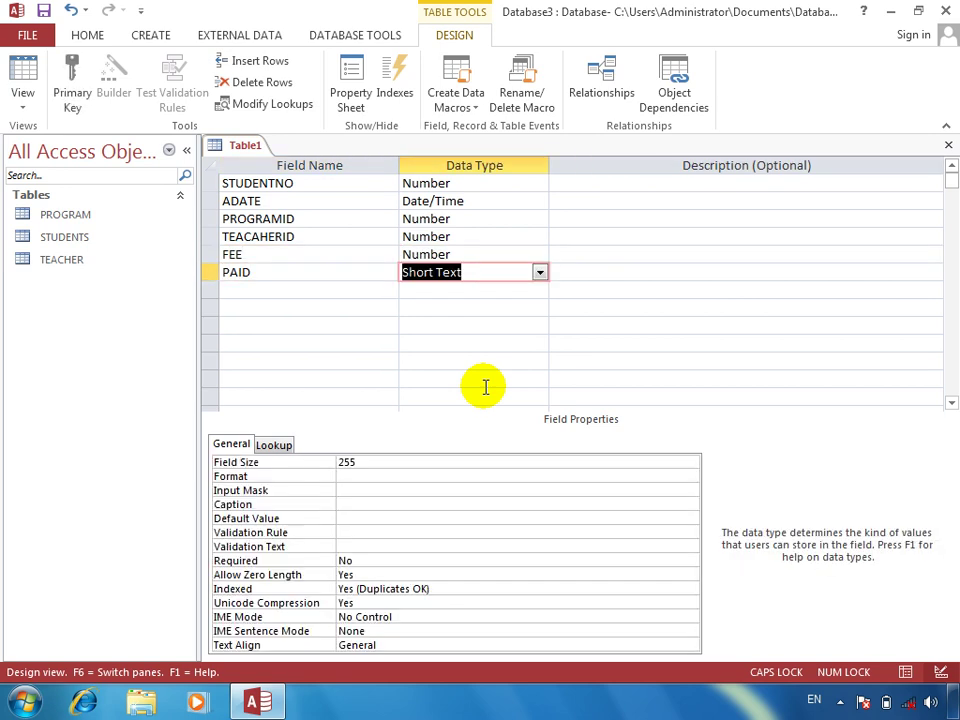
{"action": "type", "text": "N"}
{"action": "key", "text": "Tab"}
{"action": "key", "text": "Tab"}
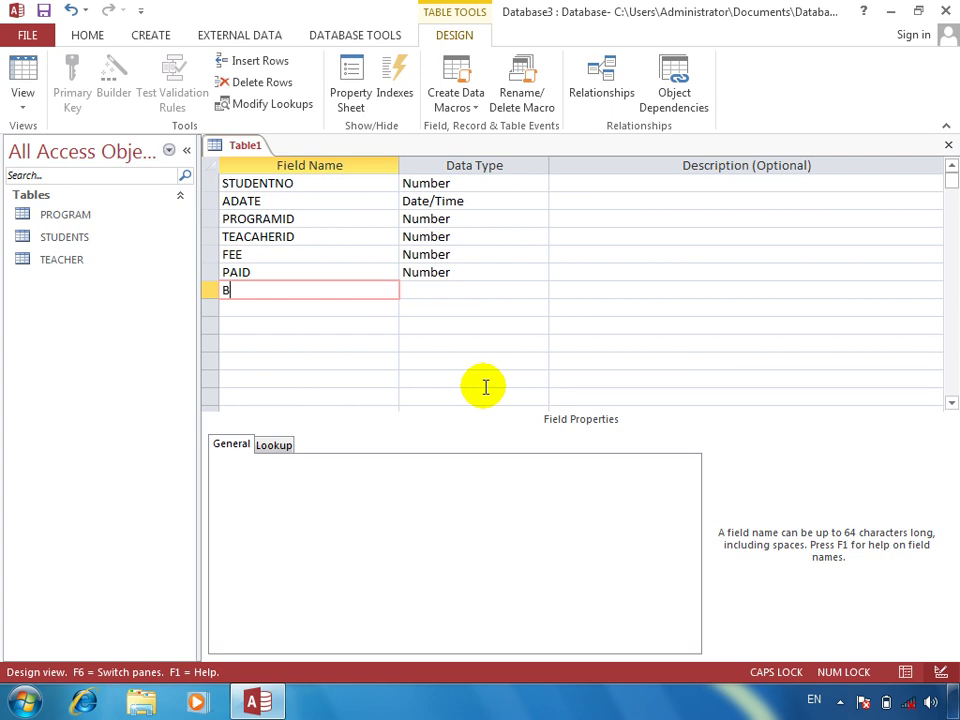
{"action": "type", "text": "BALACE"}
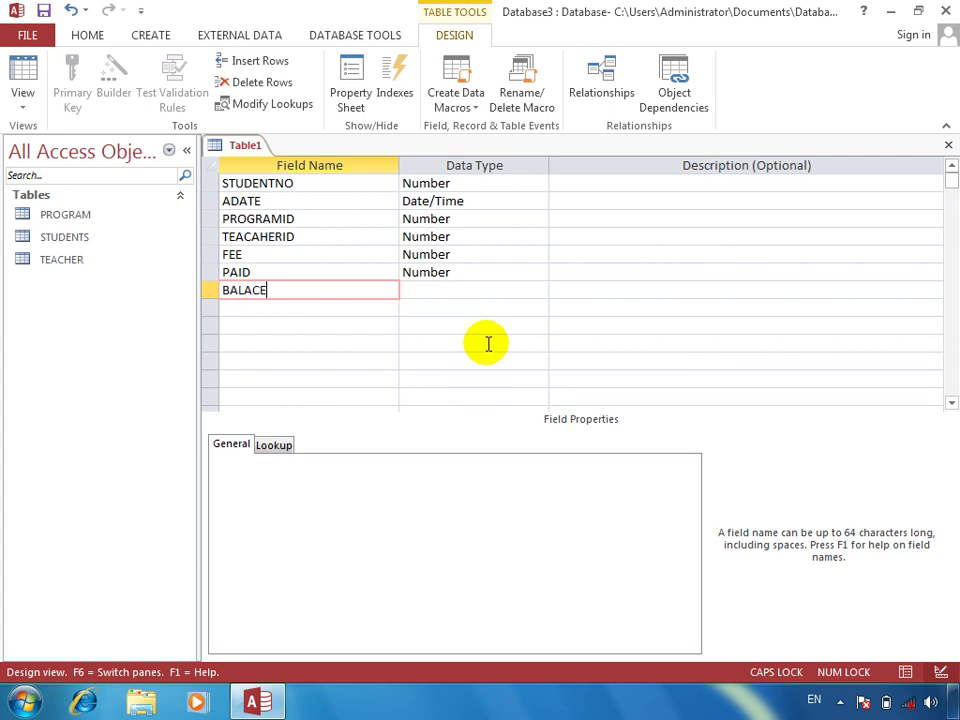
{"action": "type", "text": "NCE"}
{"action": "key", "text": "Tab"}
Make BALANCE a Calculated field with the expression FEE-PAID.
{"action": "type", "text": "CAL"}
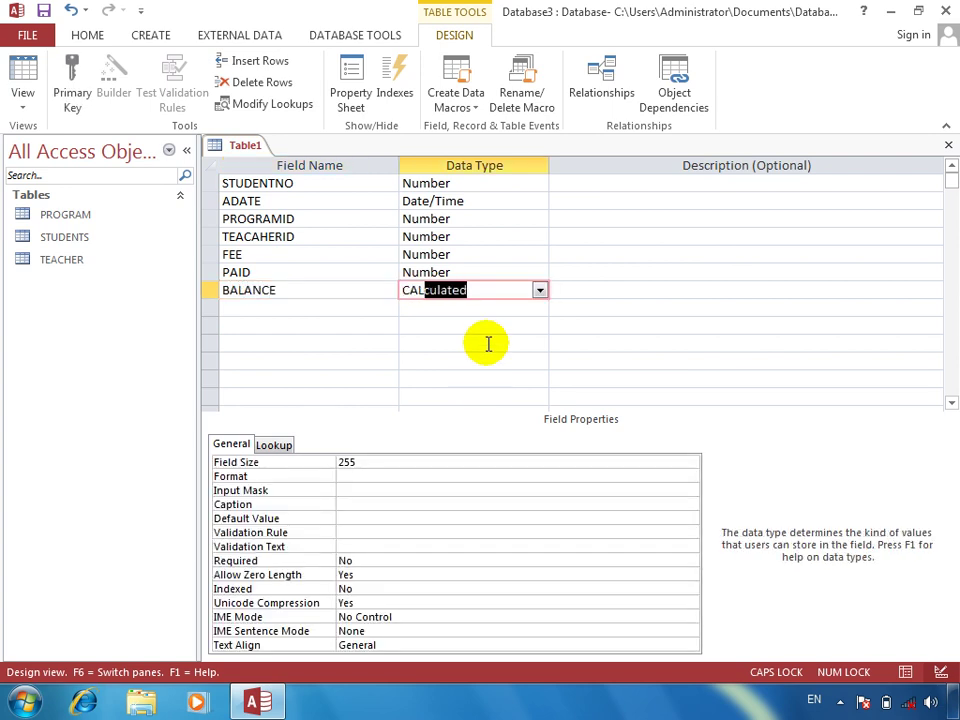
{"action": "key", "text": "Tab"}
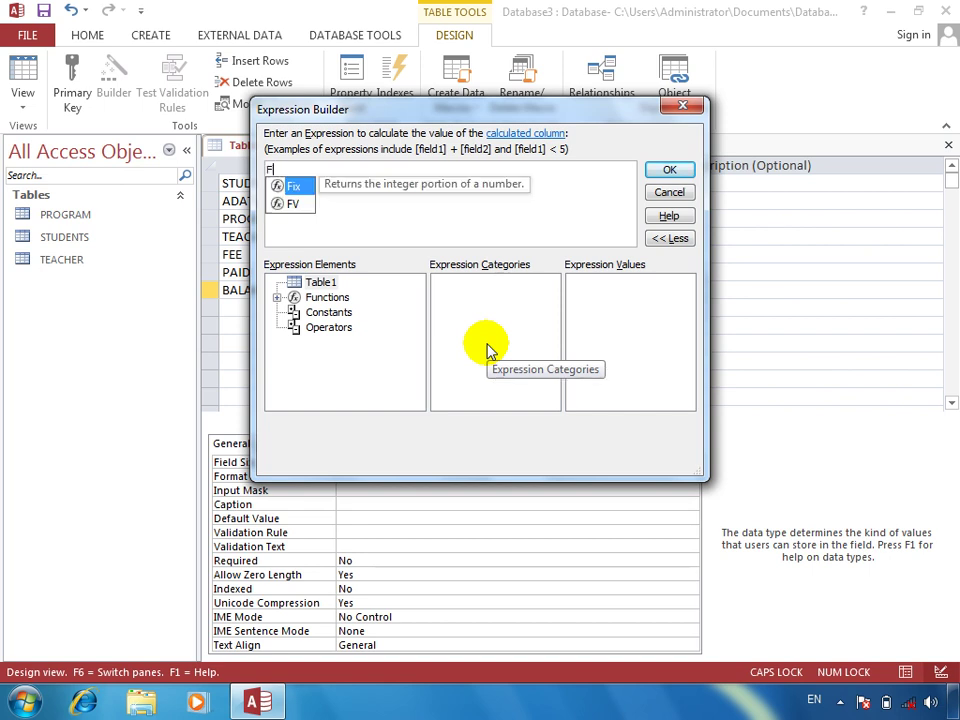
{"action": "type", "text": "FEE-PAID"}
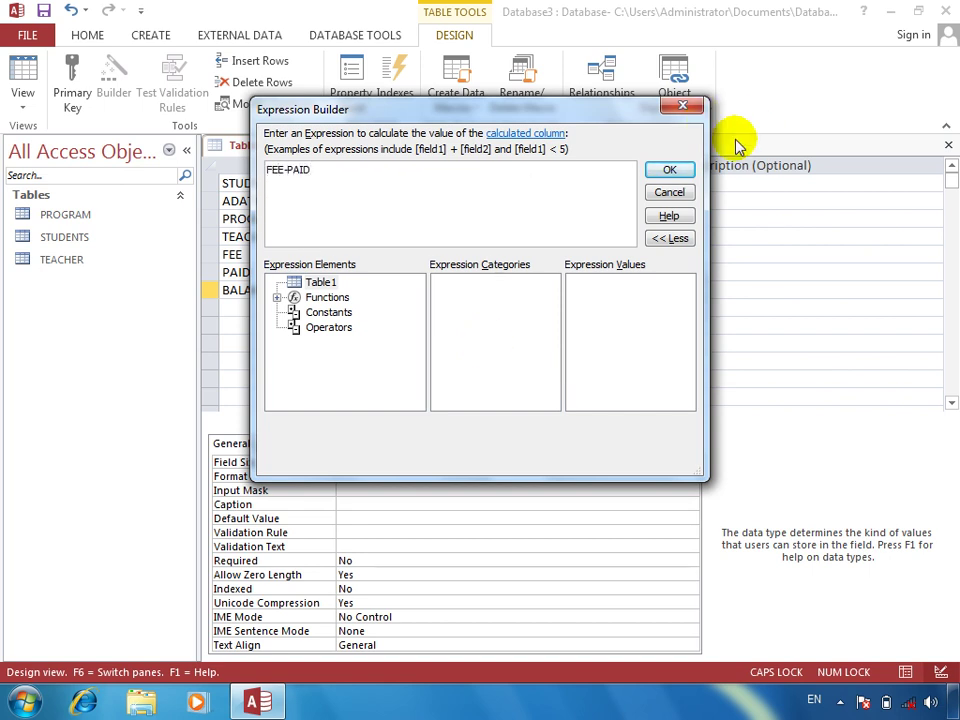
{"action": "left_click", "coordinate": [669, 169]}
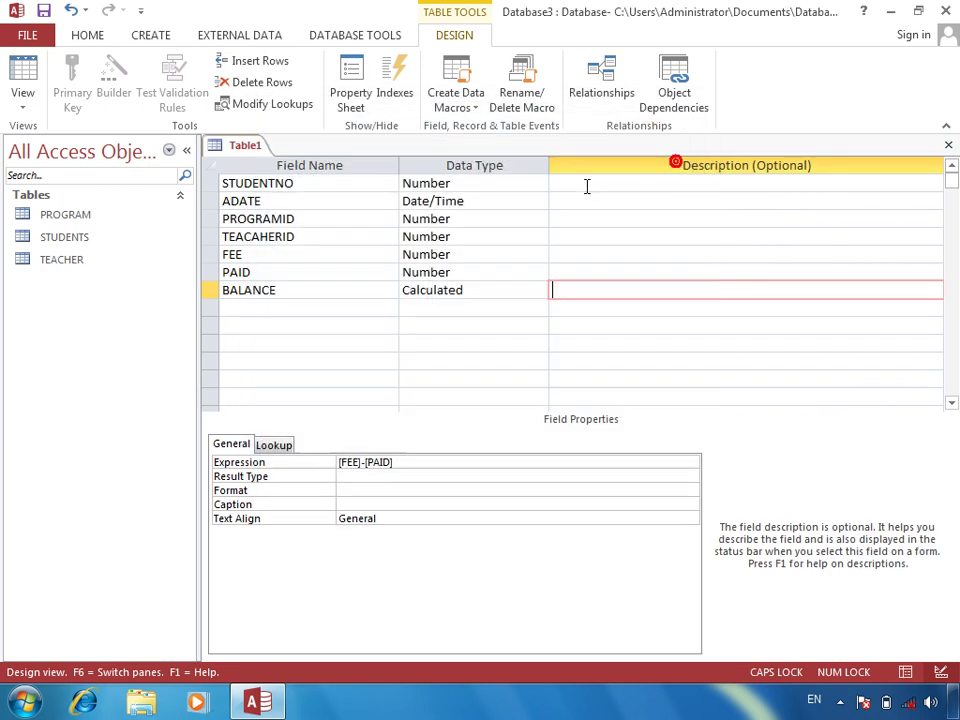
Save and close the table as SUBTABLE without adding a primary key.
{"action": "left_click", "coordinate": [948, 144]}
{"action": "key", "text": "Return"}
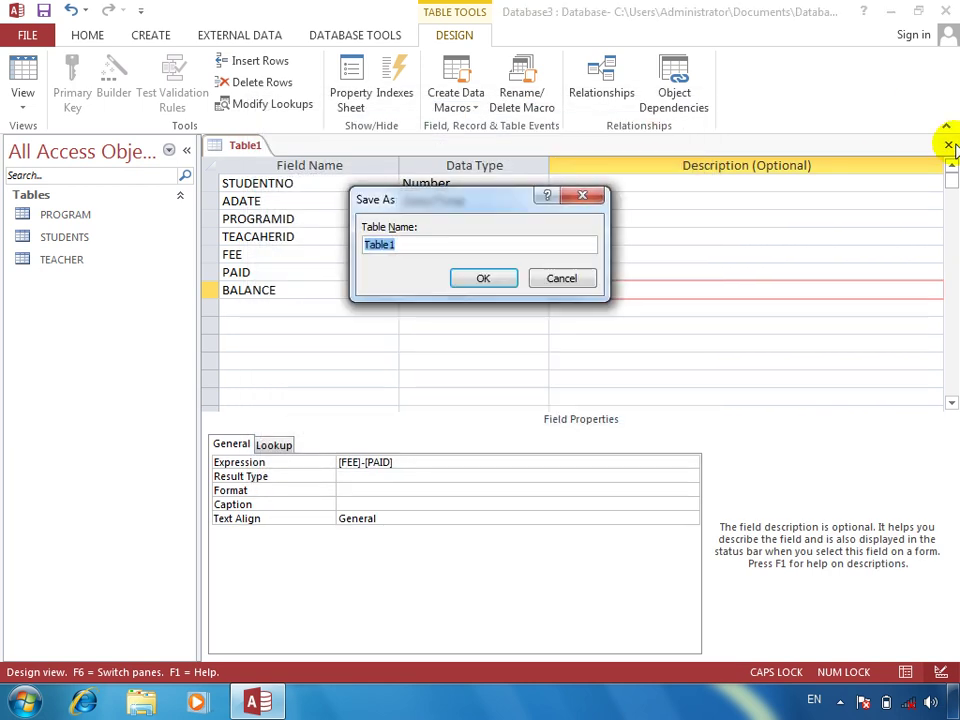
{"action": "type", "text": "SUBTA"}
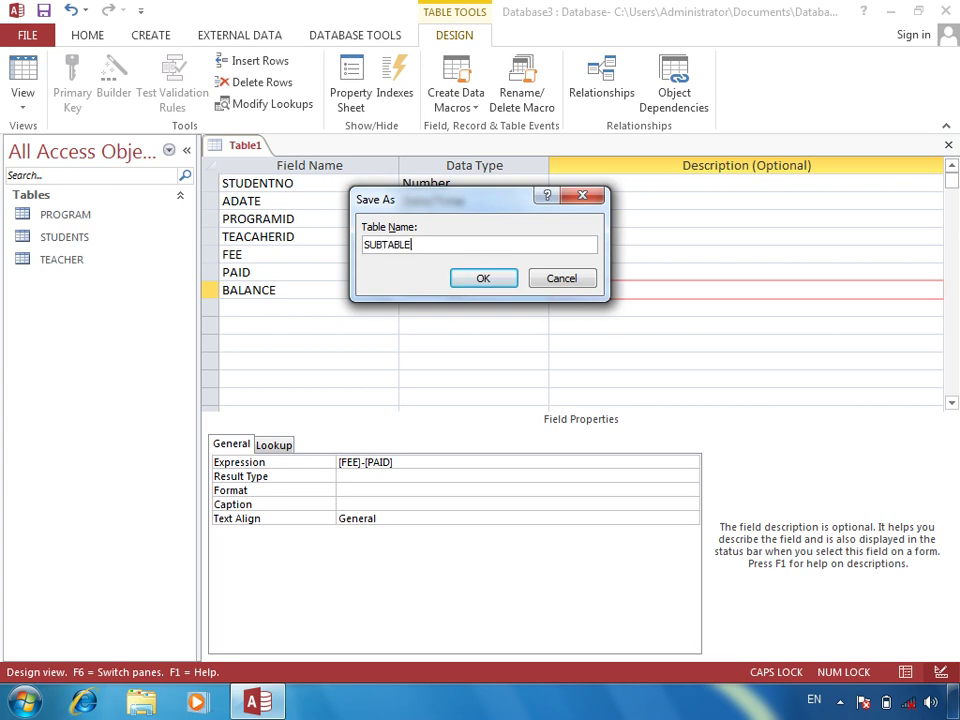
{"action": "type", "text": "BLE"}
{"action": "key", "text": "Return"}
{"action": "key", "text": "Tab"}
{"action": "key", "text": "Return"}
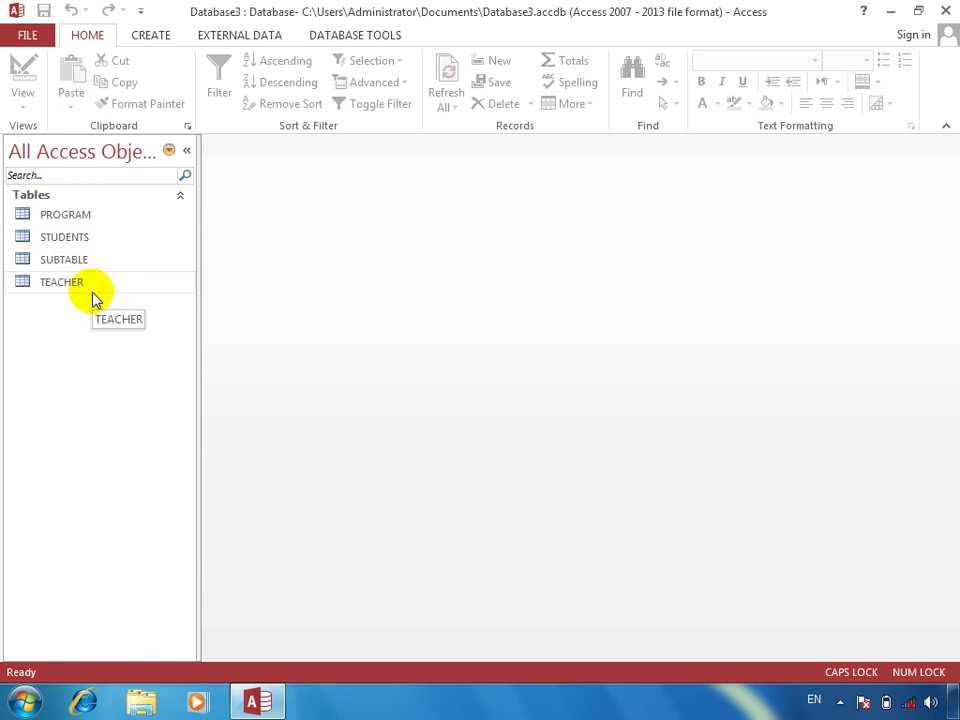
{"action": "left_click", "coordinate": [158, 37]}
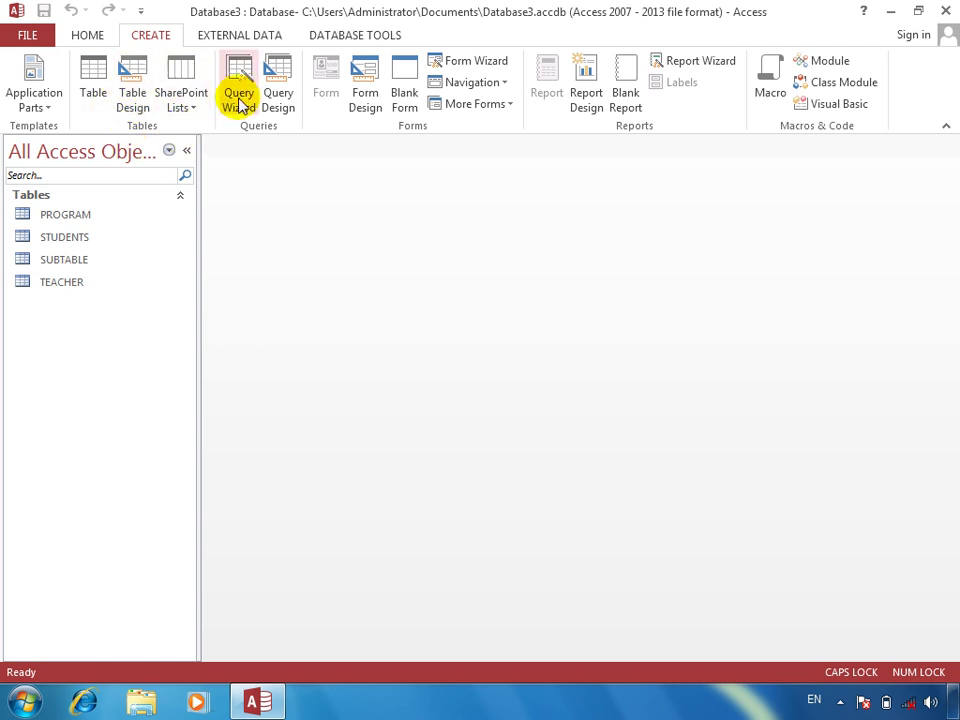
Add all four tables to the Relationships window and enlarge their boxes.
{"action": "left_click", "coordinate": [345, 32]}
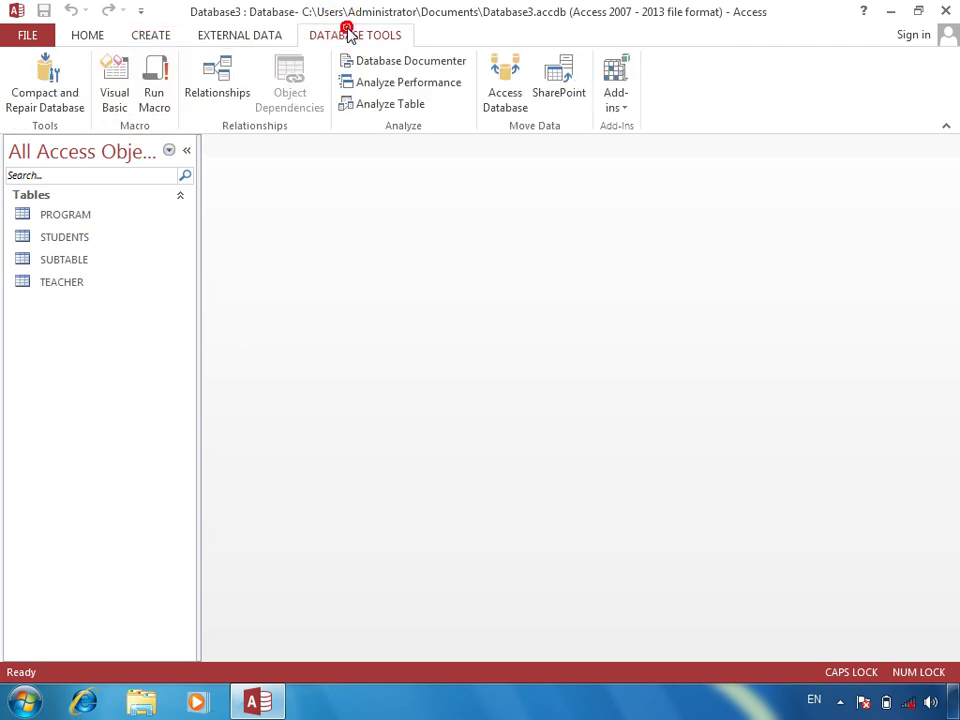
{"action": "left_click", "coordinate": [232, 74]}
{"action": "left_click", "coordinate": [420, 266], "text": "shift"}
{"action": "left_click", "coordinate": [536, 401]}
{"action": "left_click", "coordinate": [589, 405]}
{"action": "left_click_drag", "start_coordinate": [508, 299], "coordinate": [508, 380]}
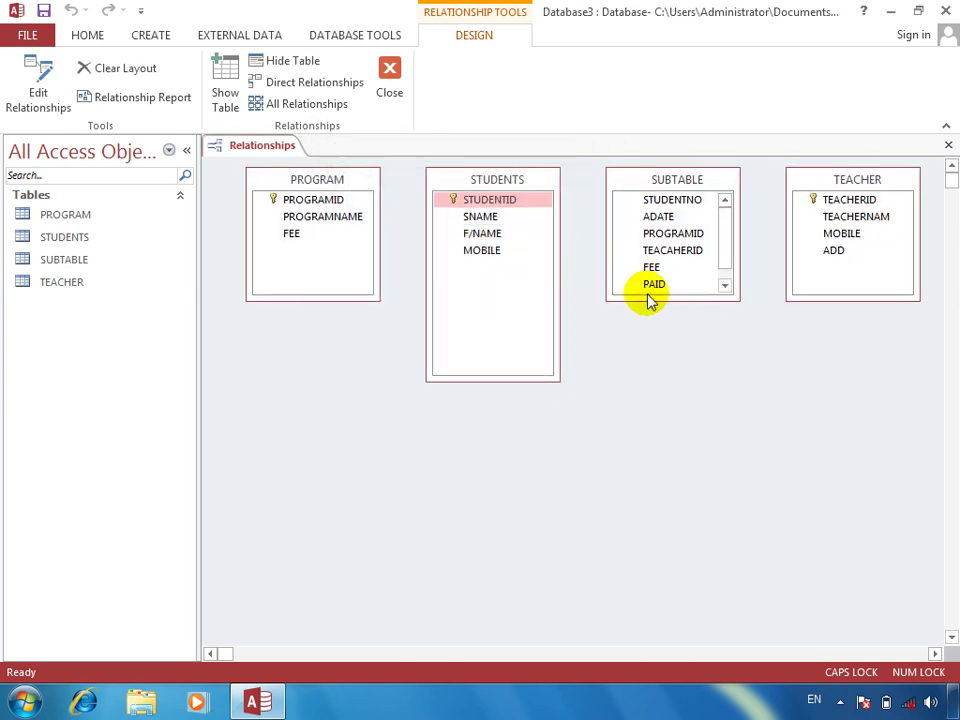
{"action": "left_click_drag", "start_coordinate": [647, 299], "coordinate": [654, 383]}
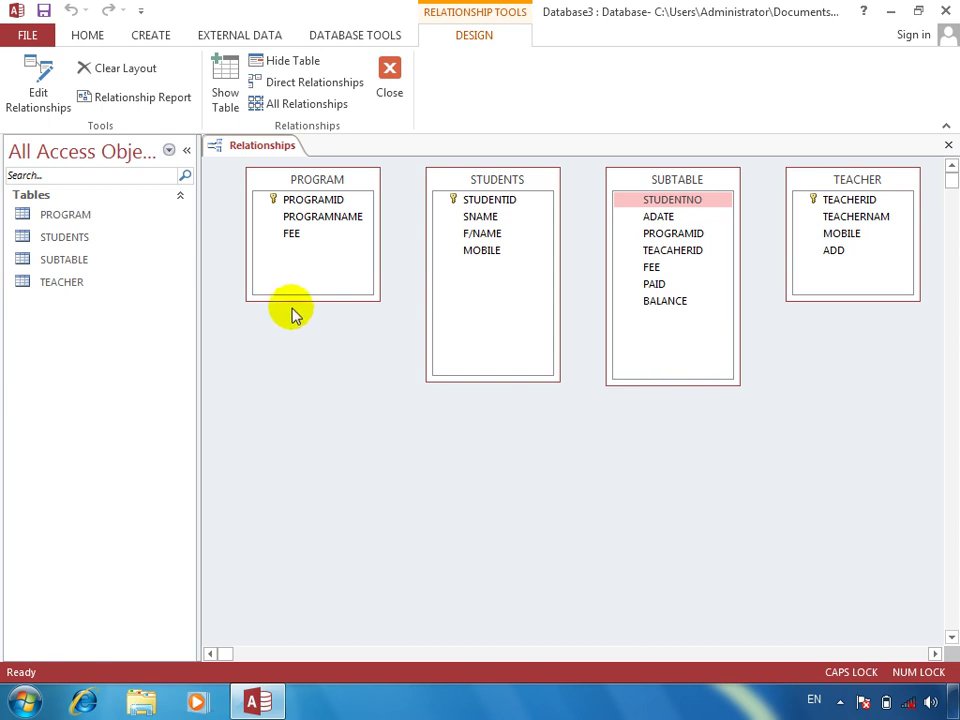
{"action": "left_click_drag", "start_coordinate": [293, 300], "coordinate": [292, 355]}
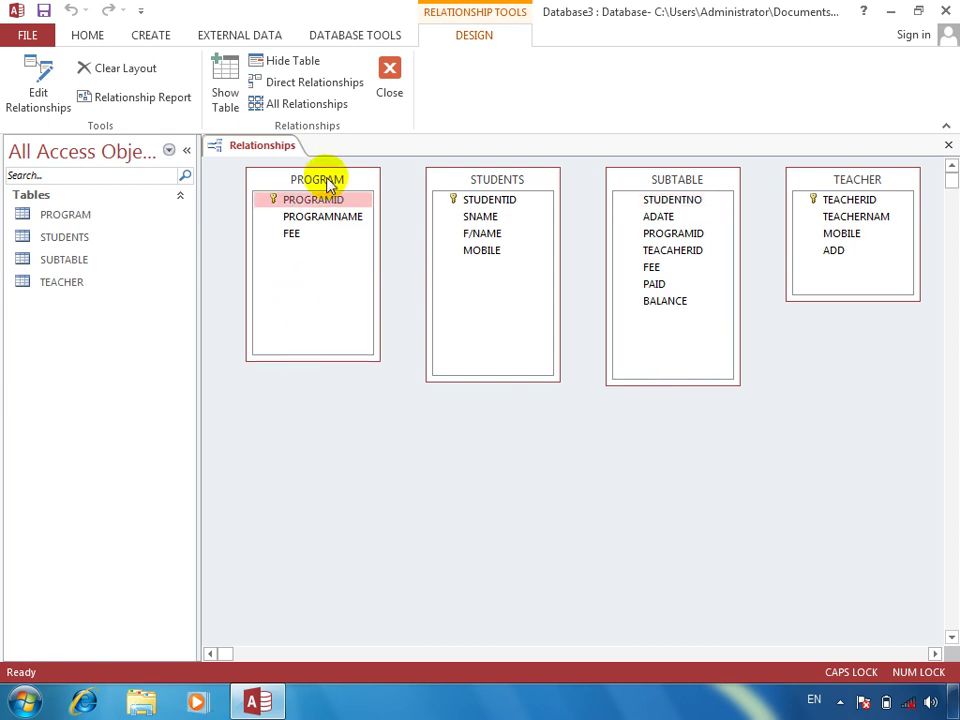
Link TEACHERID to TEACAHERID and STUDENTID to STUDENTNO, enforcing referential integrity.
{"action": "left_click", "coordinate": [873, 201]}
{"action": "left_click_drag", "start_coordinate": [873, 201], "coordinate": [698, 260]}
{"action": "left_click", "coordinate": [418, 288]}
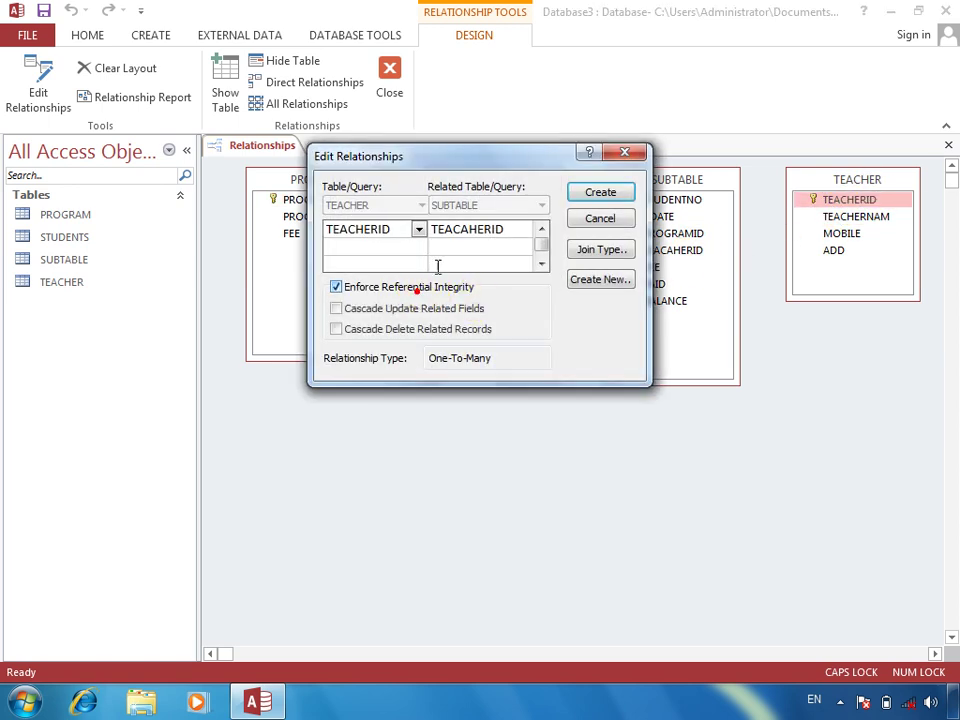
{"action": "left_click", "coordinate": [603, 192]}
{"action": "left_click_drag", "start_coordinate": [470, 206], "coordinate": [652, 210]}
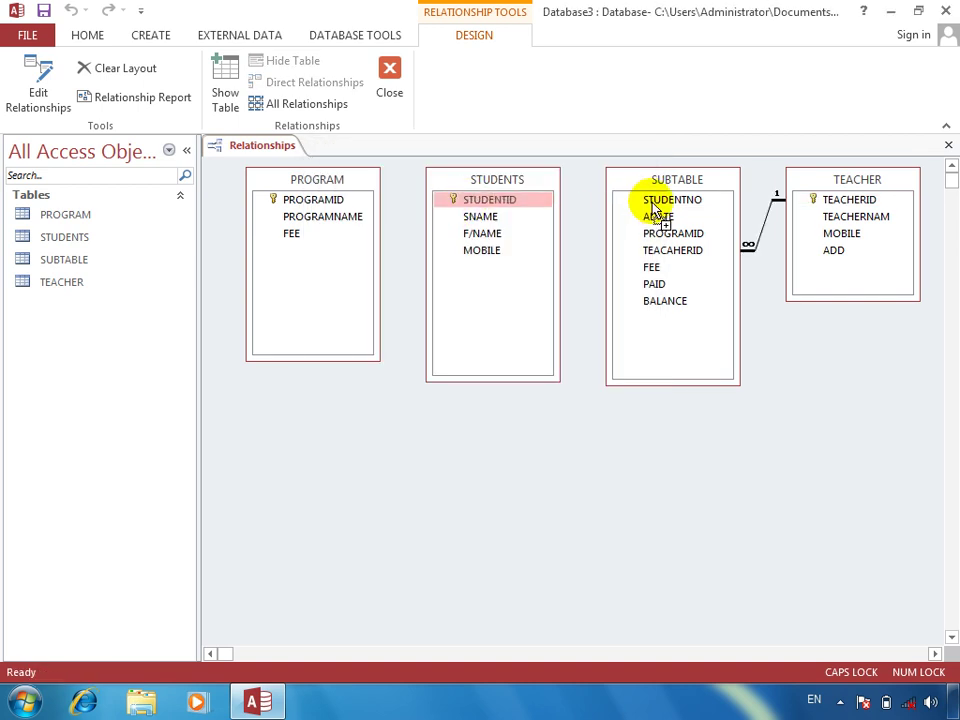
{"action": "left_click_drag", "start_coordinate": [652, 208], "coordinate": [655, 205]}
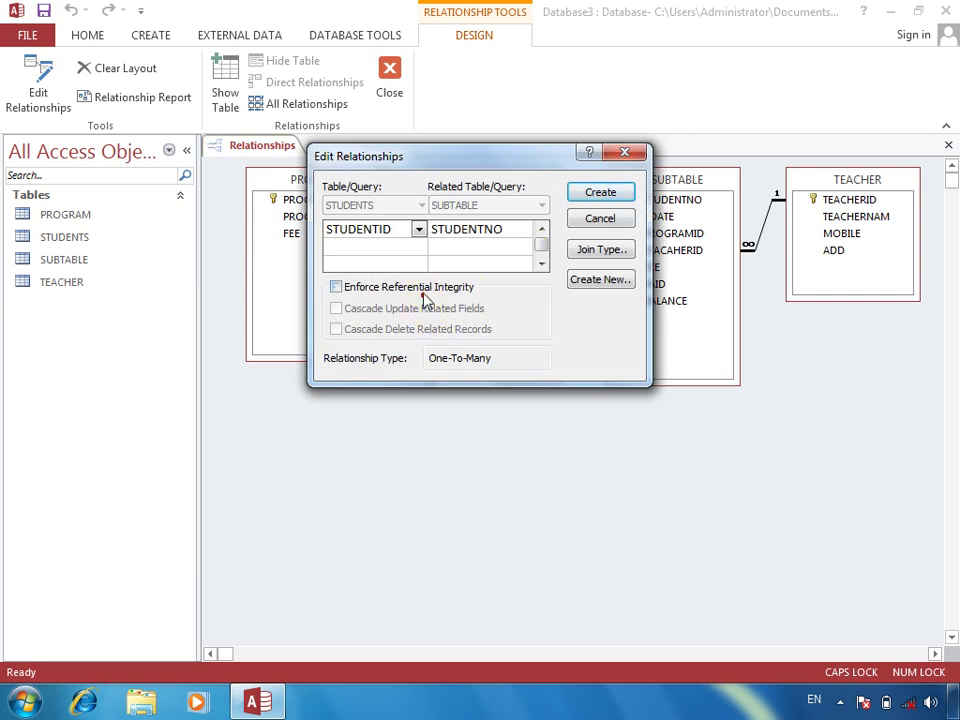
{"action": "left_click", "coordinate": [422, 292]}
{"action": "left_click", "coordinate": [608, 195]}
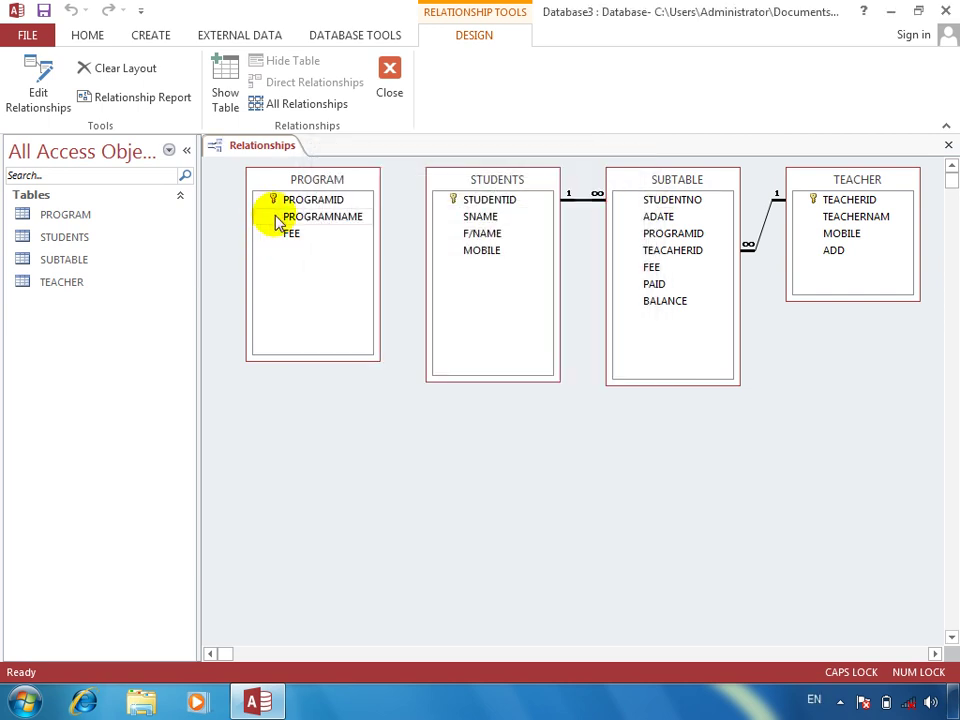
Link PROGRAM's PROGRAMID to SUBTABLE with referential integrity, then close Relationships.
{"action": "left_click_drag", "start_coordinate": [313, 203], "coordinate": [682, 241]}
{"action": "left_click", "coordinate": [436, 291]}
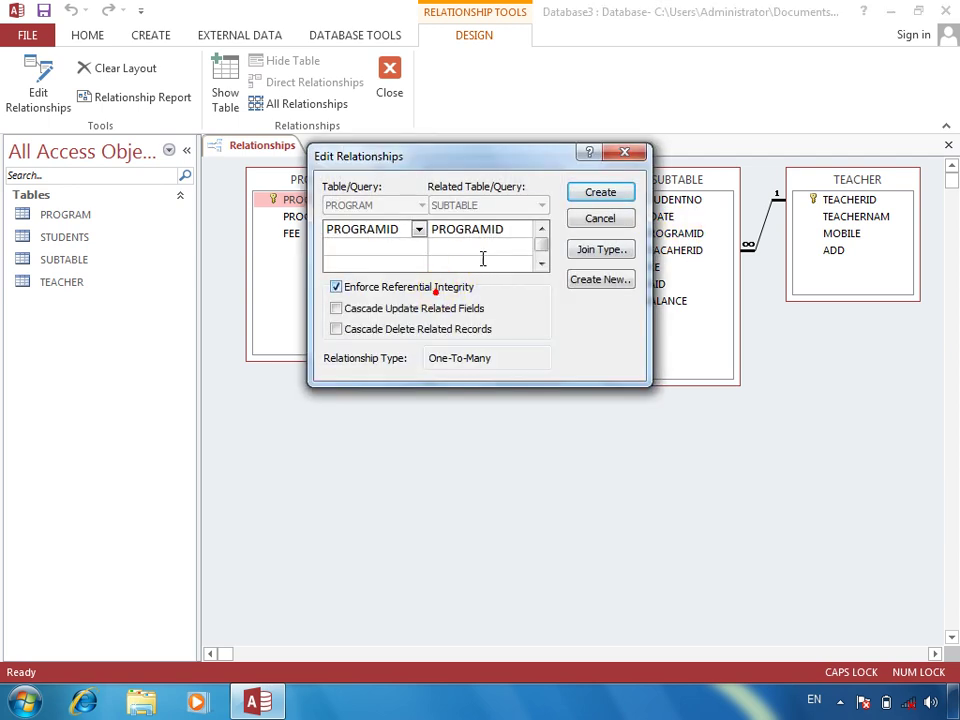
{"action": "left_click", "coordinate": [604, 192]}
{"action": "left_click_drag", "start_coordinate": [842, 184], "coordinate": [866, 250]}
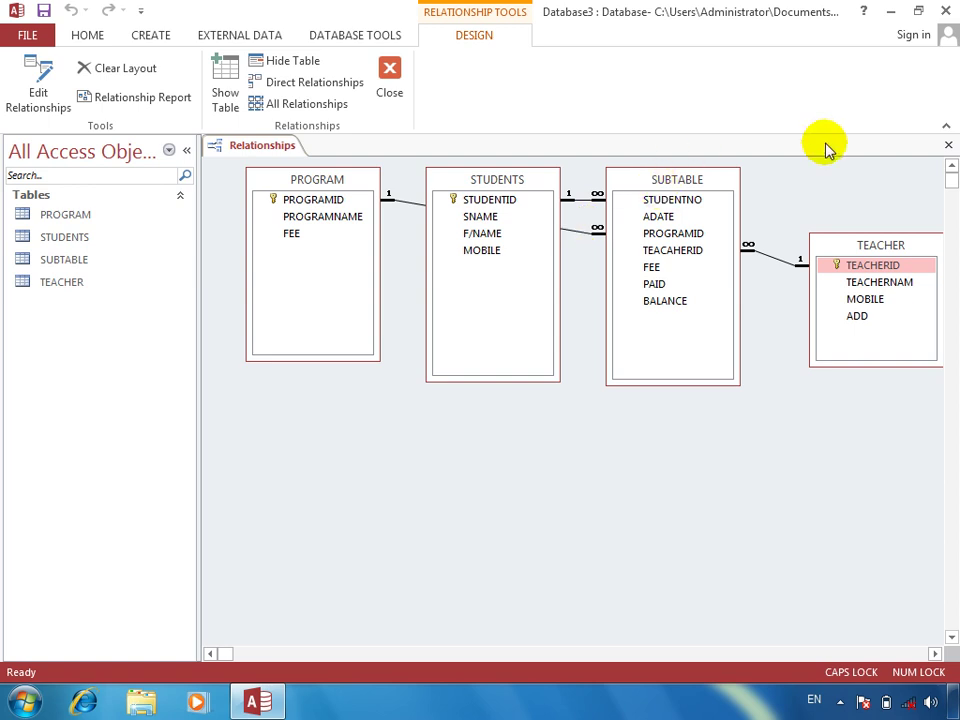
{"action": "left_click", "coordinate": [948, 145]}
Save the relationship layout, open PROGRAM, and enter DIT with fee 3000, then CIT and its fee.
{"action": "key", "text": "Return"}
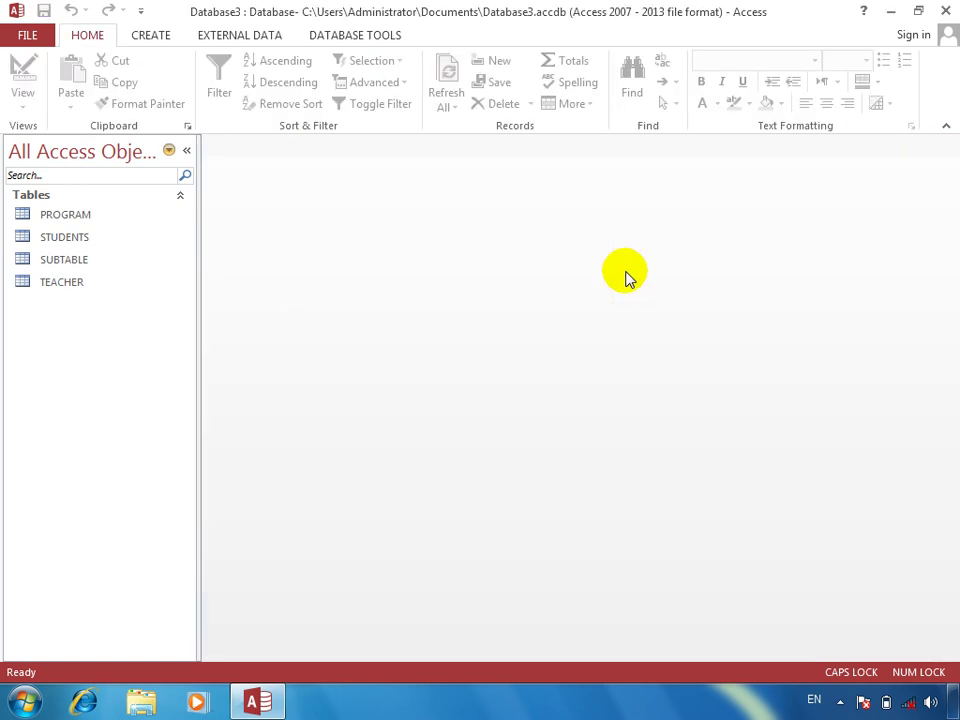
{"action": "double_click", "coordinate": [80, 214]}
{"action": "key", "text": "Tab"}
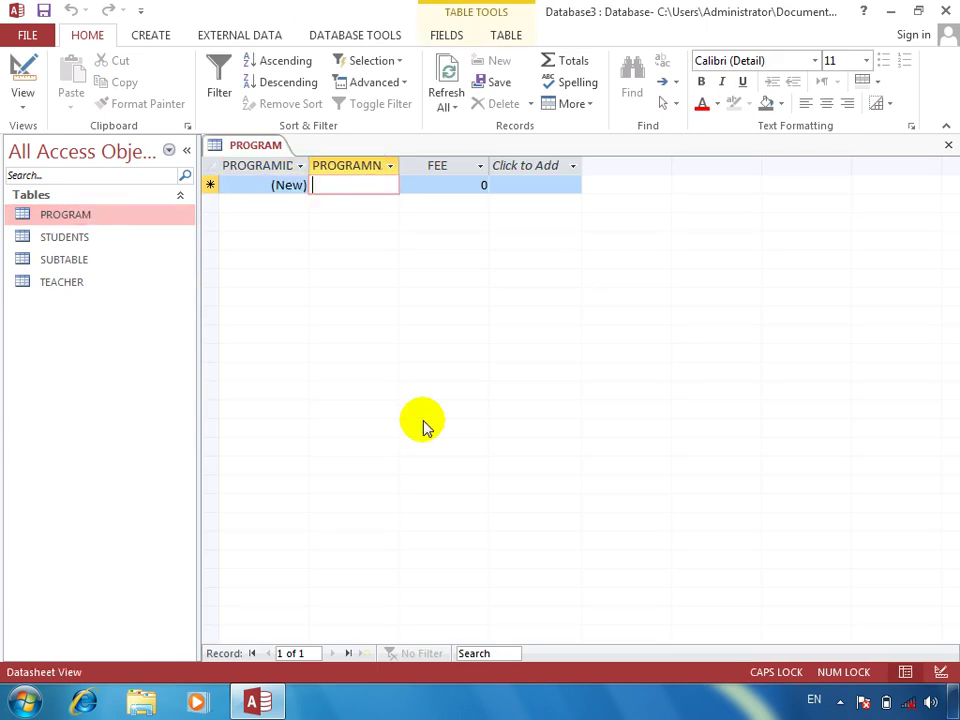
{"action": "type", "text": "DIT"}
{"action": "key", "text": "Tab"}
{"action": "type", "text": "3000"}
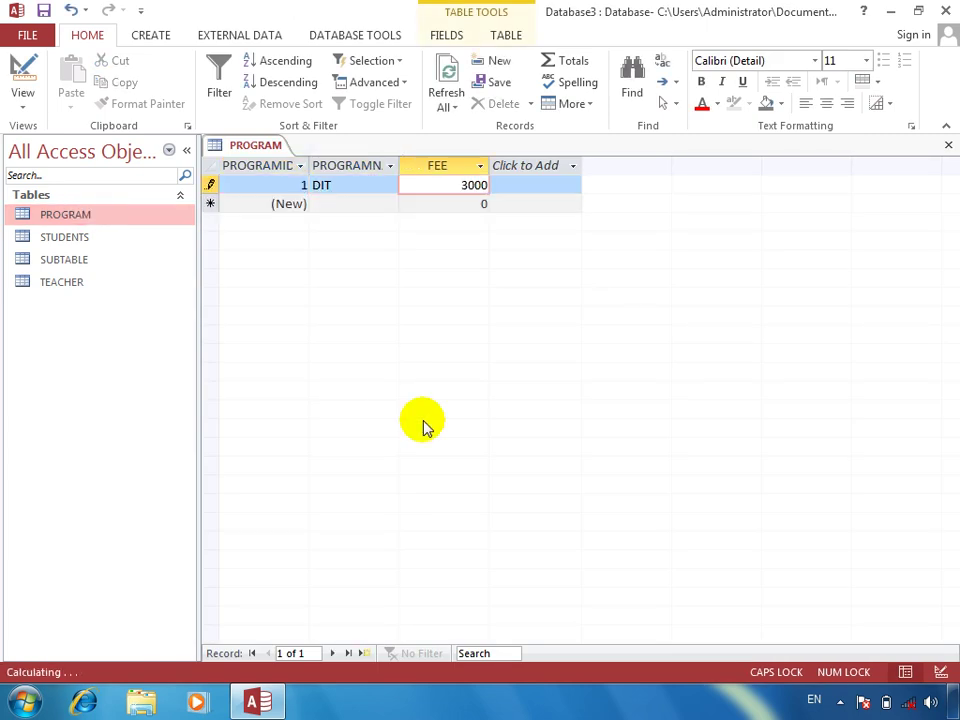
{"action": "key", "text": "Tab"}
{"action": "type", "text": "CIT"}
{"action": "key", "text": "Tab"}
{"action": "type", "text": "30"}
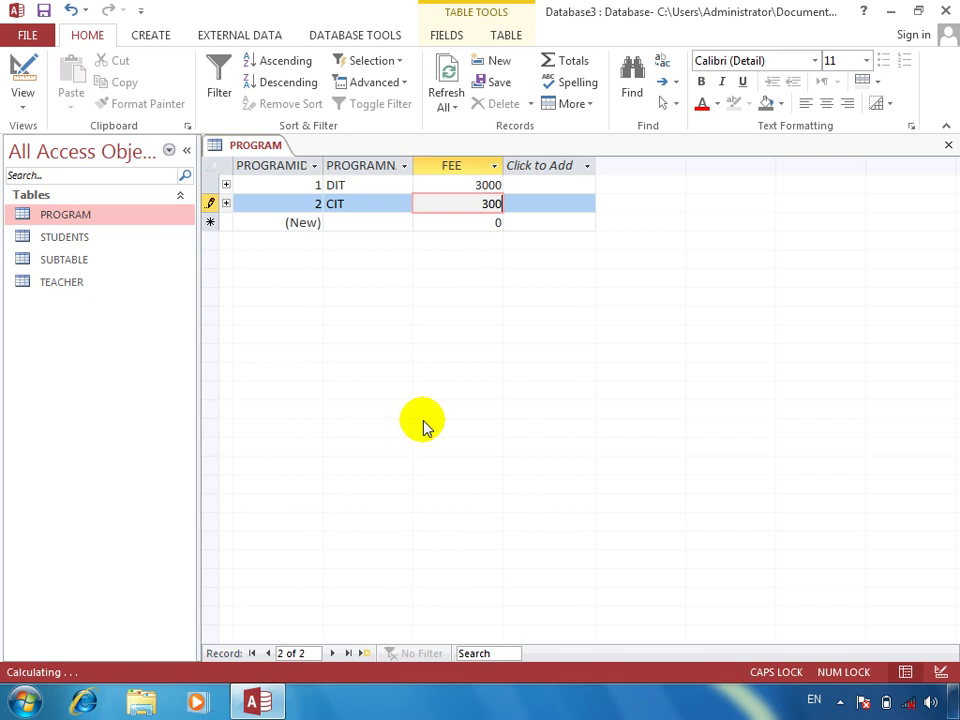
{"action": "key", "text": "Tab"}
{"action": "key", "text": "Tab"}
Correct the misspelled ORACEL programme to ORACLE and give it a fee of 3500.
{"action": "type", "text": "OC"}
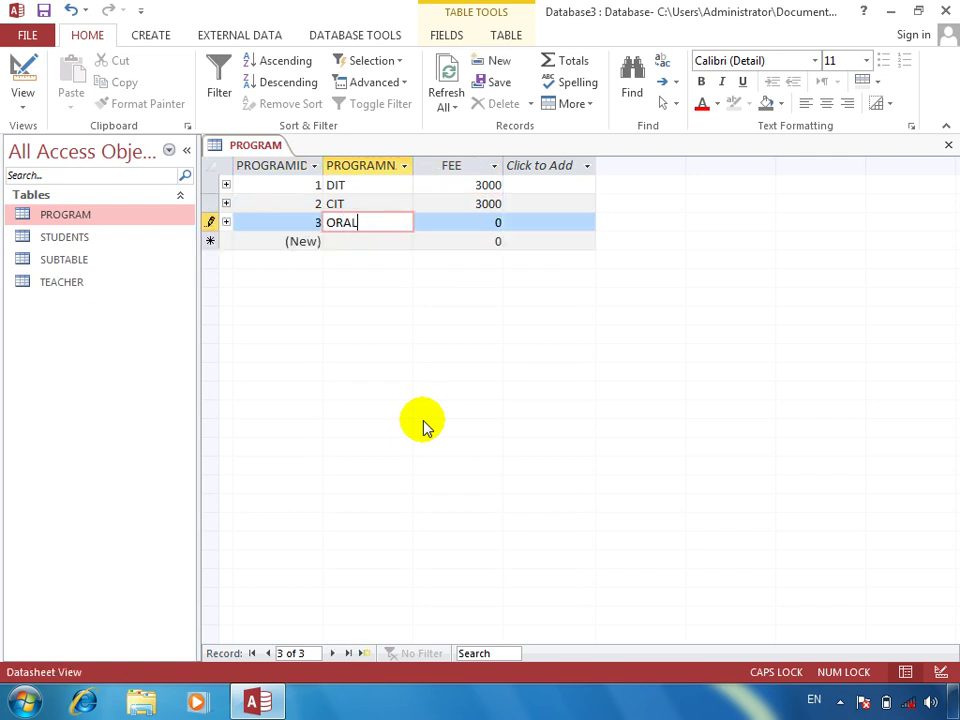
{"action": "key", "text": "Tab"}
{"action": "key", "text": "Down"}
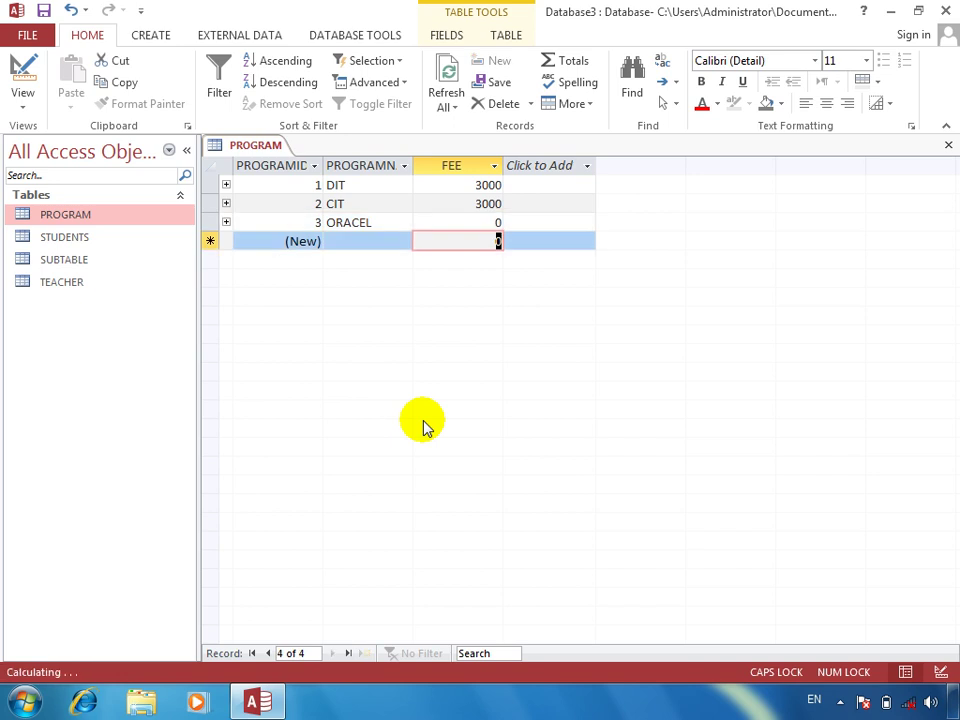
{"action": "key", "text": "Left"}
{"action": "key", "text": "Up"}
{"action": "type", "text": "ORA"}
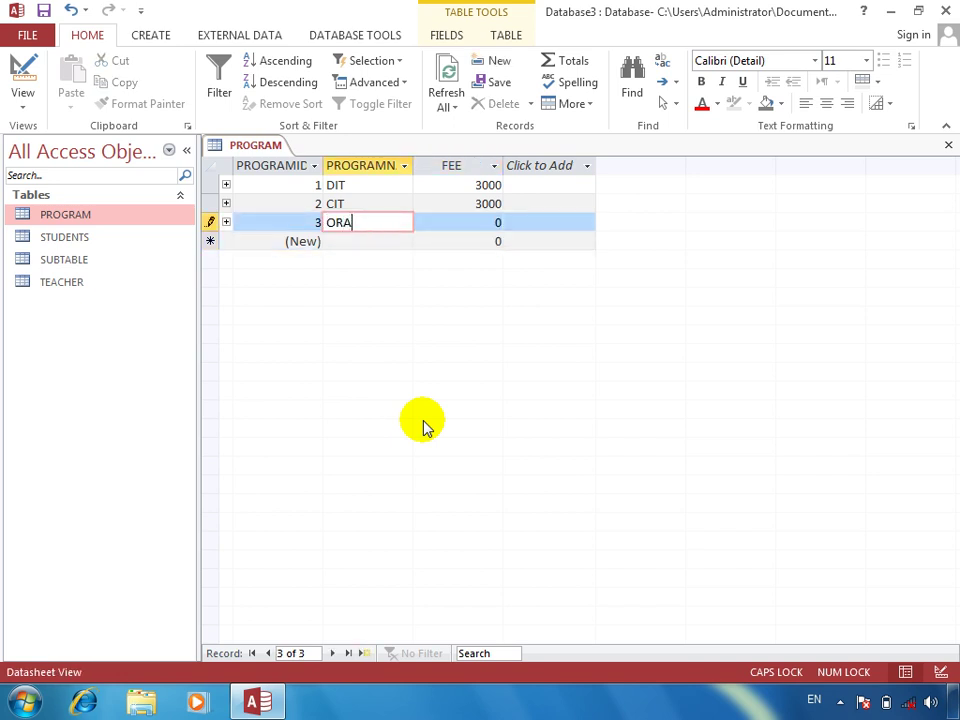
{"action": "type", "text": "CLE"}
{"action": "key", "text": "Tab"}
{"action": "type", "text": "300"}
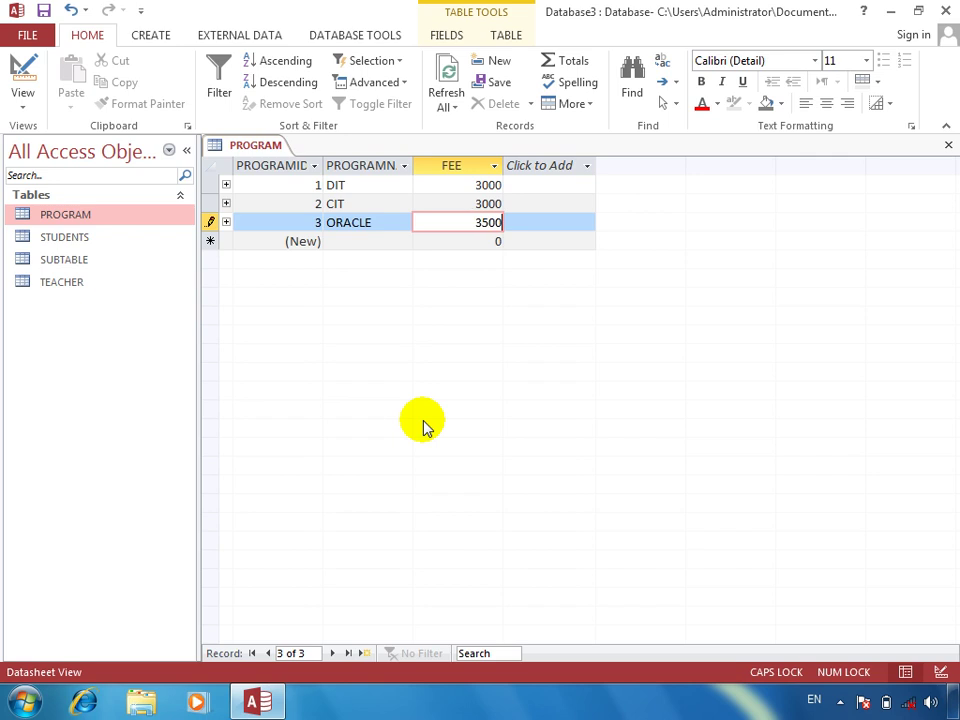
{"action": "key", "text": "Tab"}
{"action": "key", "text": "Tab"}
Add the DEL programme with a 3000 fee and close the PROGRAM table.
{"action": "type", "text": "DE"}
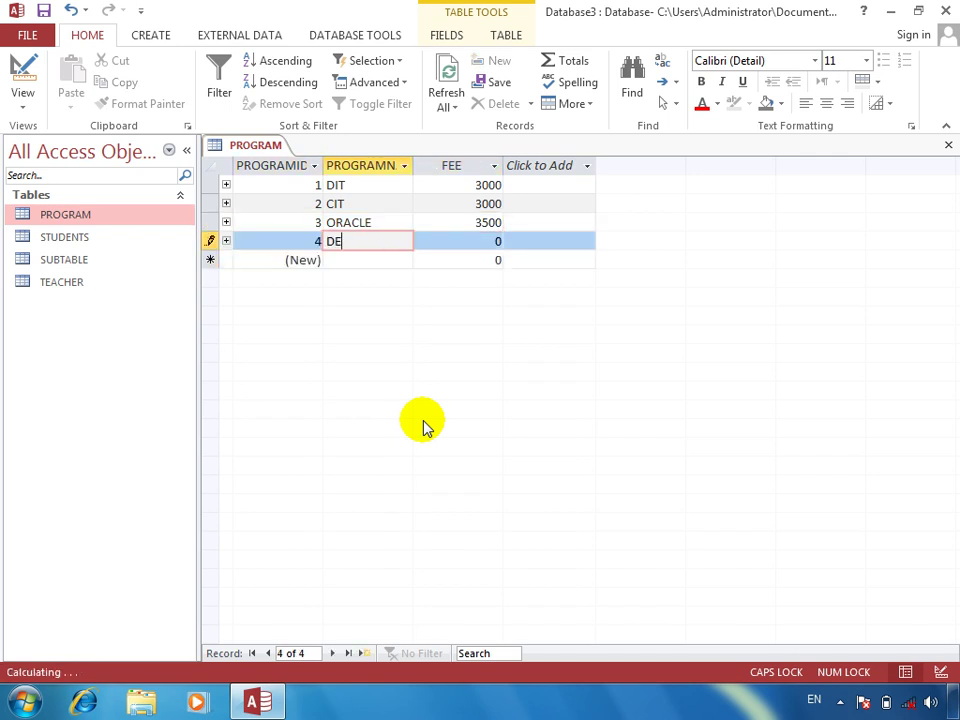
{"action": "key", "text": "Tab"}
{"action": "type", "text": "30"}
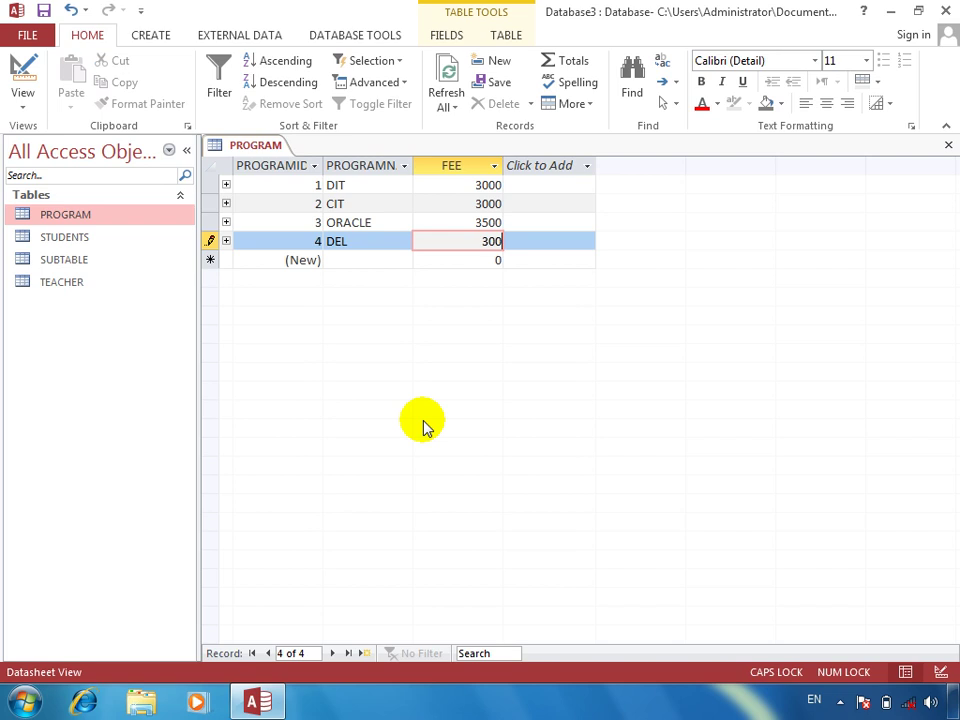
{"action": "type", "text": "00"}
{"action": "key", "text": "Tab"}
{"action": "key", "text": "ctrl+w"}
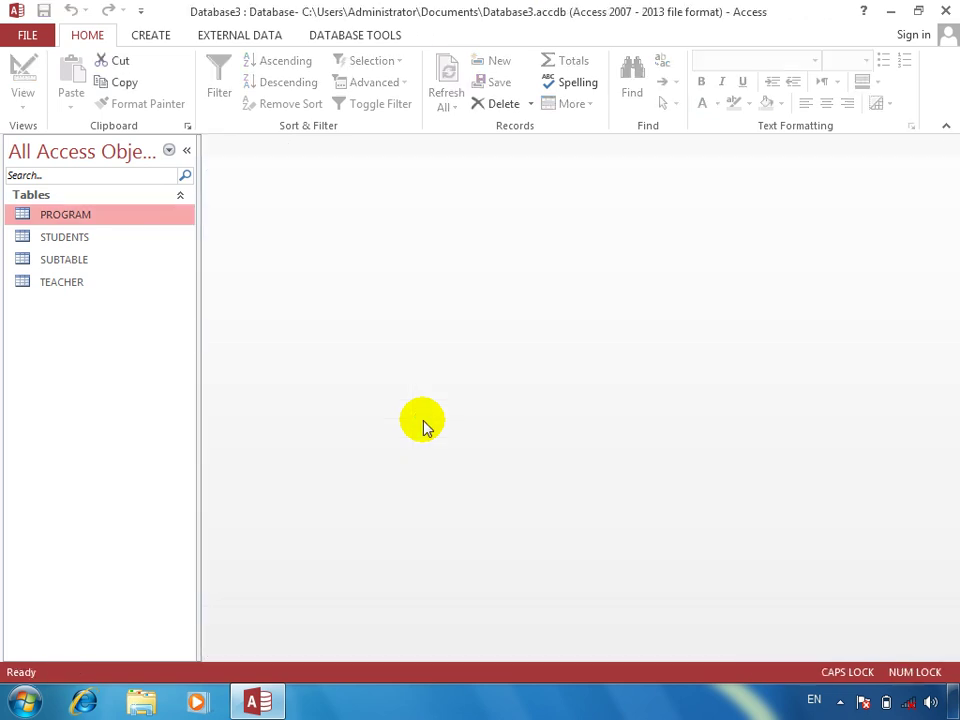
Open the TEACHER table and enter the first teacher's name, mobile number and KABUL address.
{"action": "double_click", "coordinate": [94, 281]}
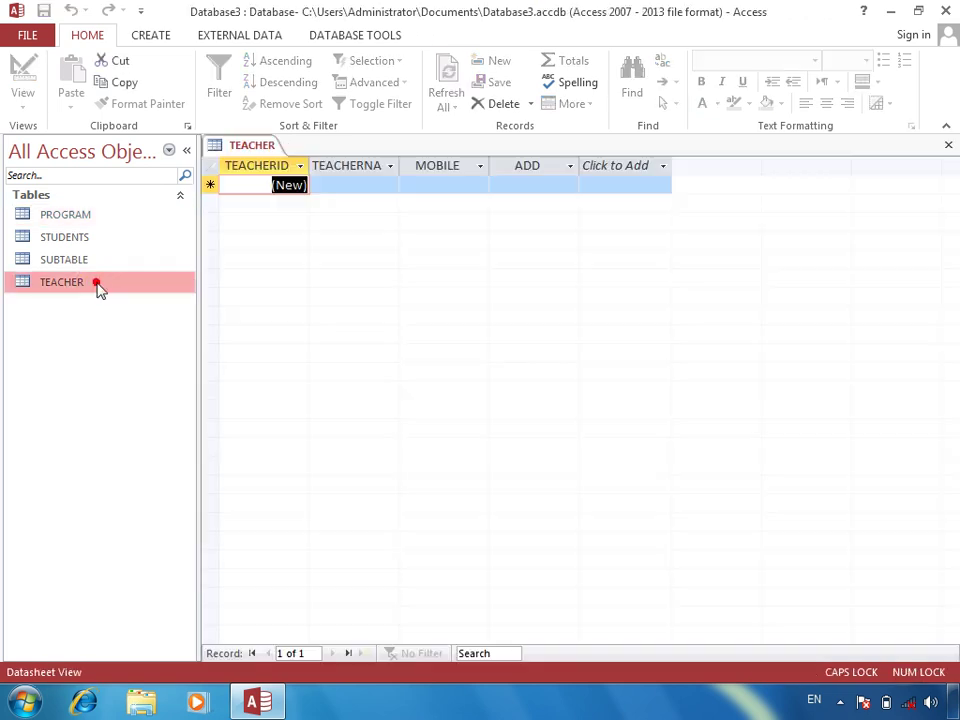
{"action": "key", "text": "Tab"}
{"action": "type", "text": "KHAN"}
{"action": "key", "text": "Tab"}
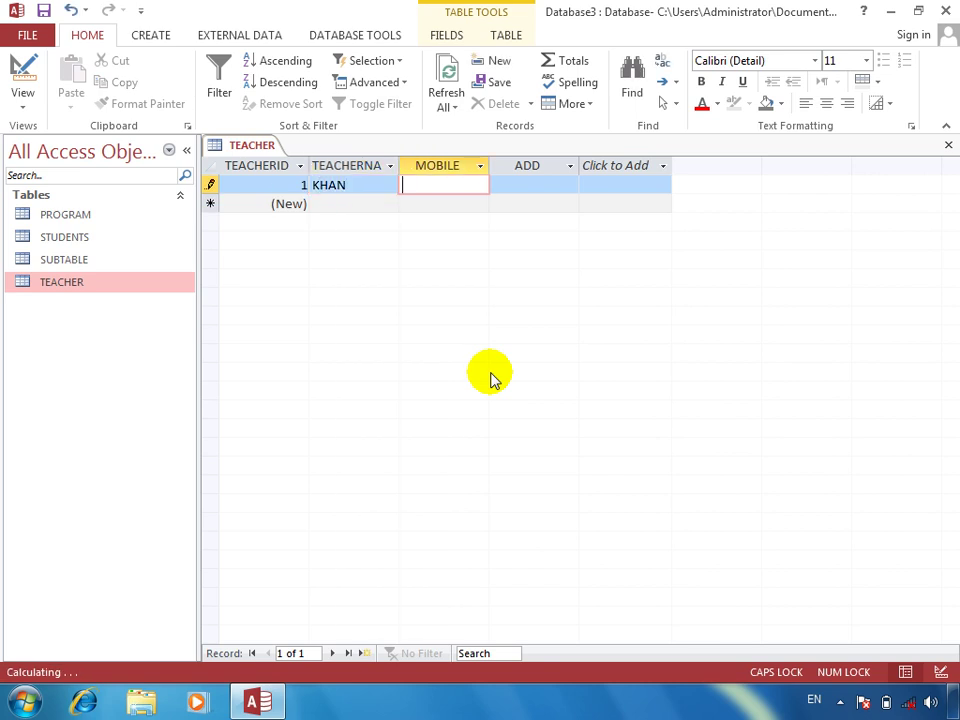
{"action": "key", "text": "Tab"}
{"action": "type", "text": "K"}
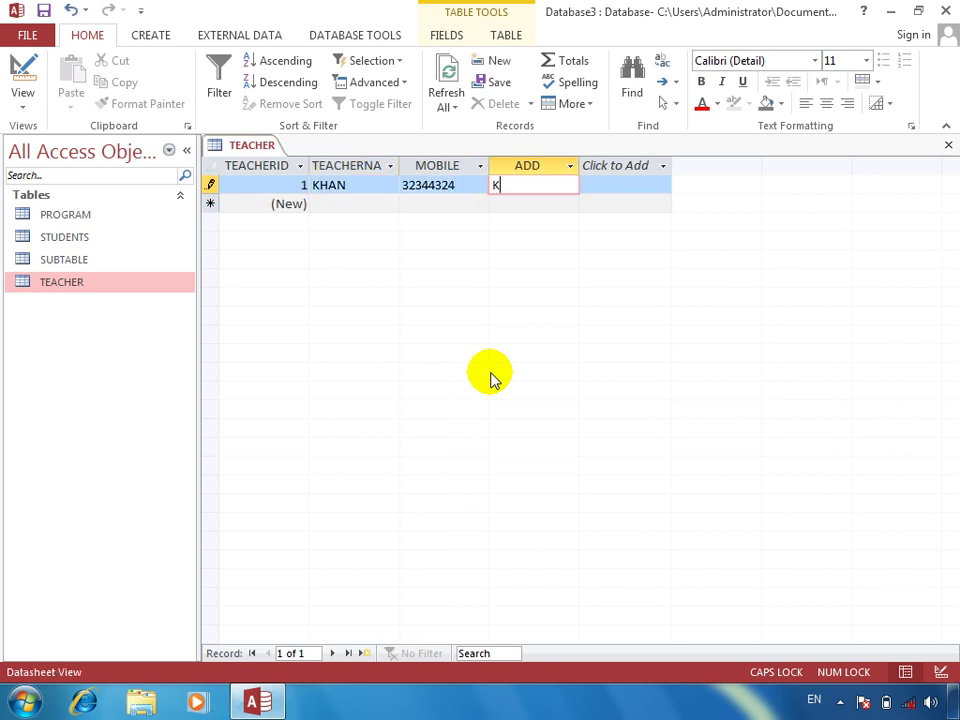
{"action": "key", "text": "Tab"}
Add the second and third teachers with their names and KABUL addresses, then close TEACHER.
{"action": "key", "text": "Tab"}
{"action": "type", "text": "ALI JAN"}
{"action": "key", "text": "Tab"}
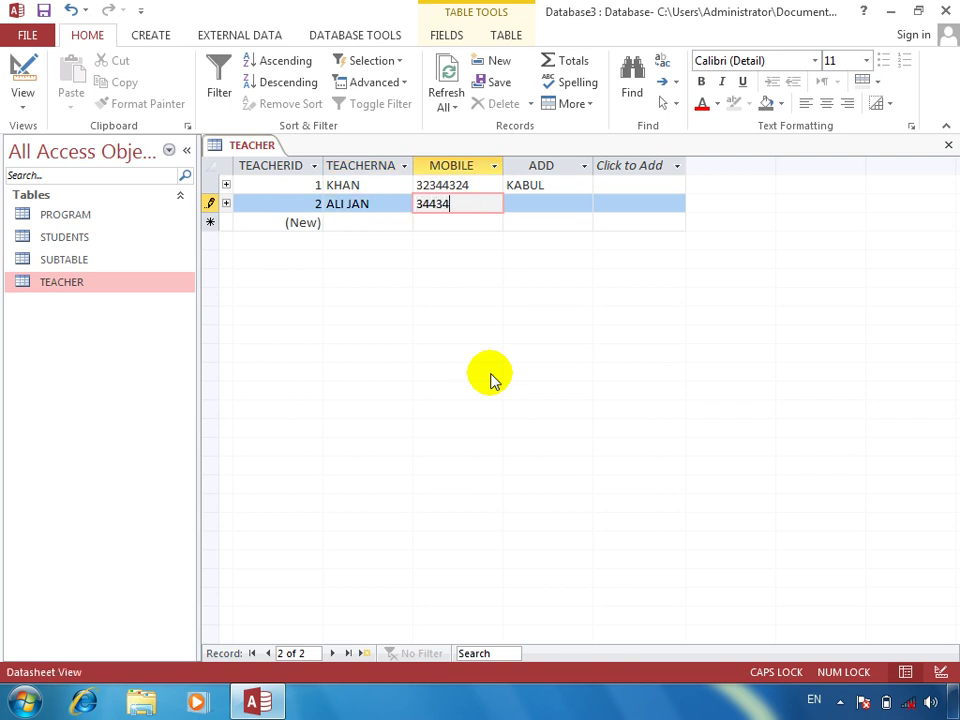
{"action": "key", "text": "Tab"}
{"action": "type", "text": "KABU"}
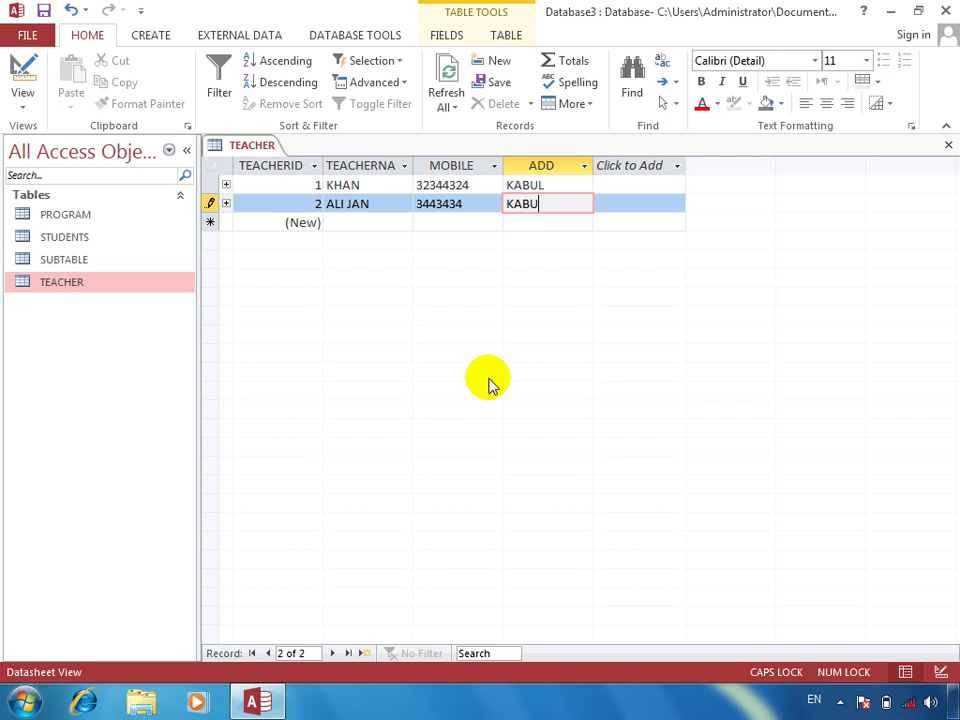
{"action": "key", "text": "Tab"}
{"action": "key", "text": "Tab"}
{"action": "type", "text": "N"}
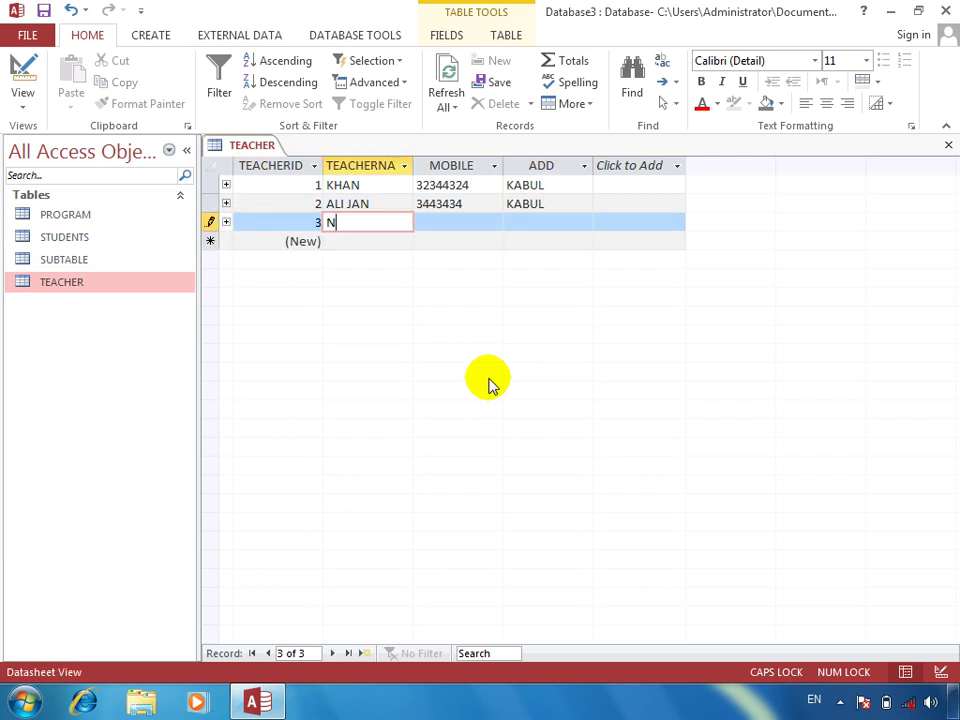
{"action": "type", "text": "OORULLAH"}
{"action": "key", "text": "Tab"}
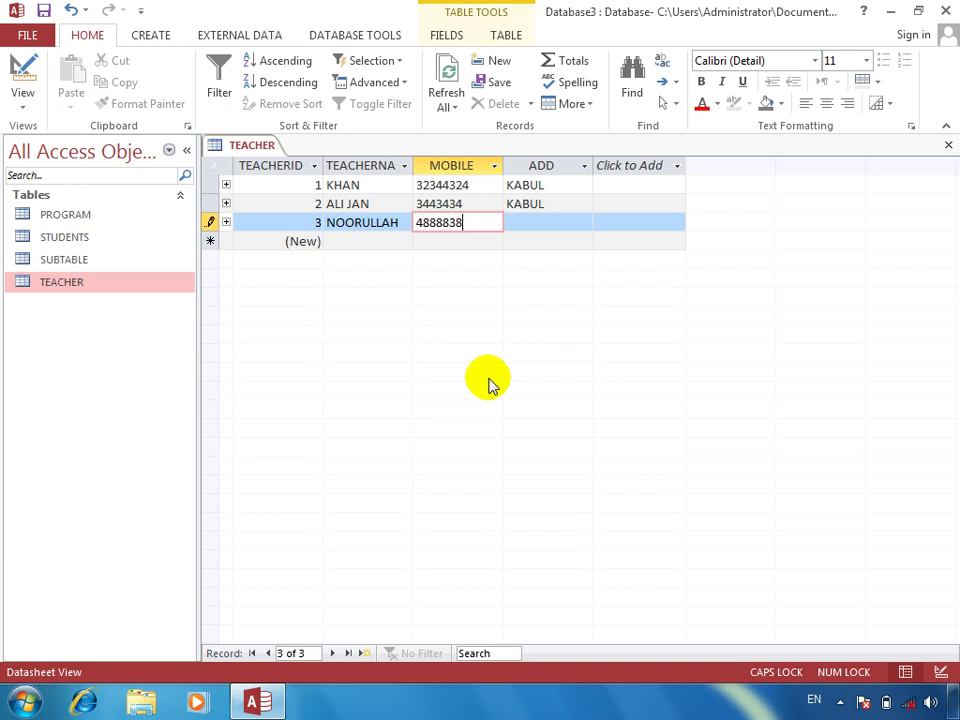
{"action": "key", "text": "Tab"}
{"action": "type", "text": "KABUL"}
{"action": "key", "text": "Tab"}
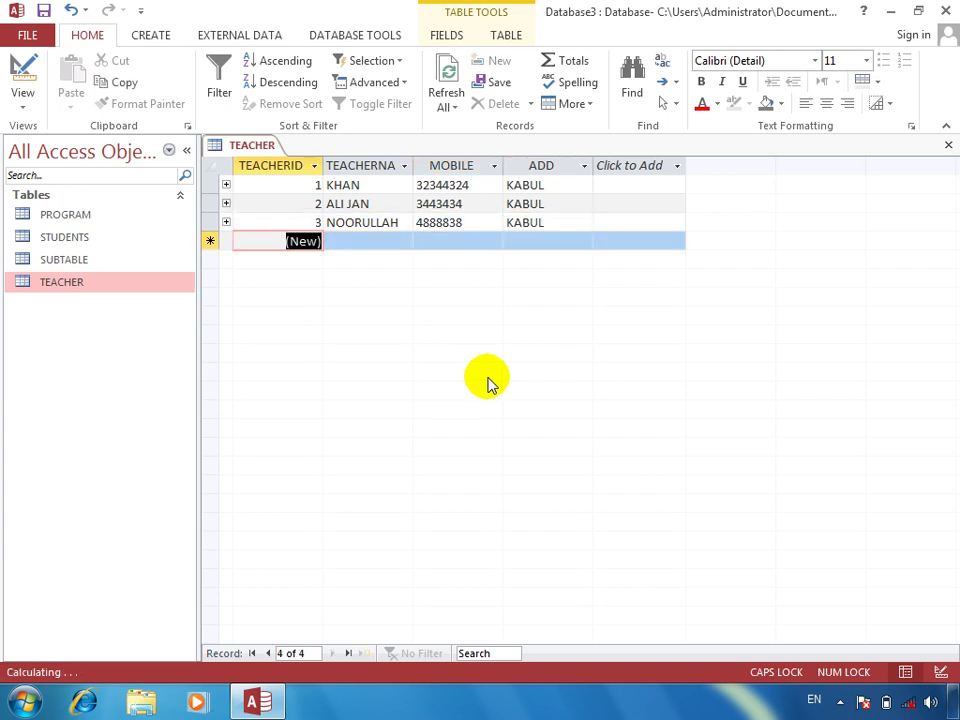
{"action": "key", "text": "ctrl+w"}
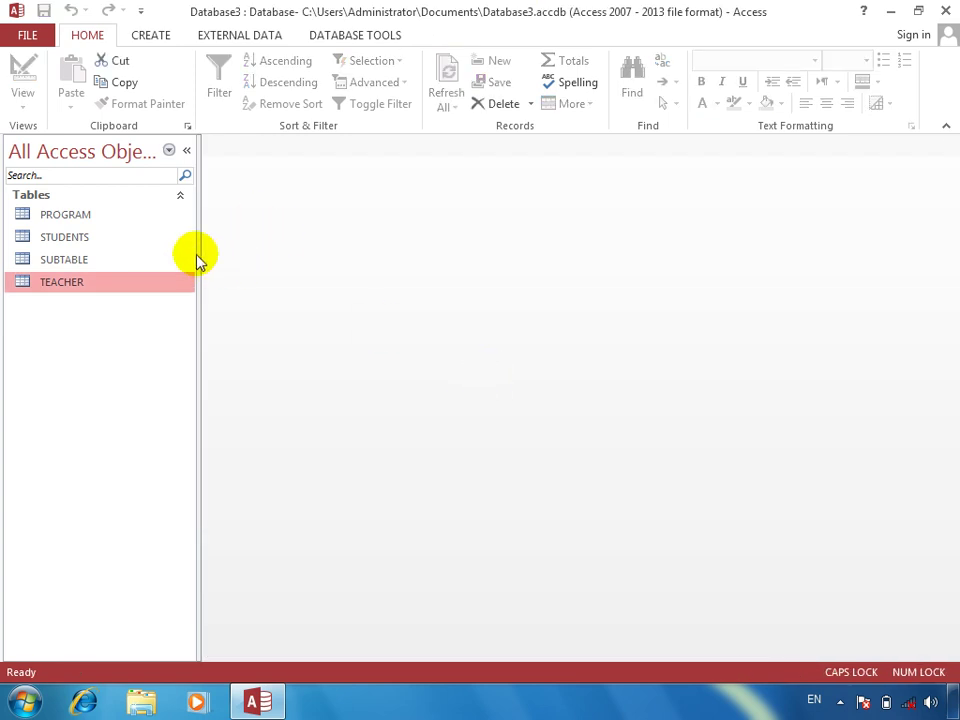
Open STUDENTS and add a student with name, father's name and mobile fields.
{"action": "double_click", "coordinate": [75, 237]}
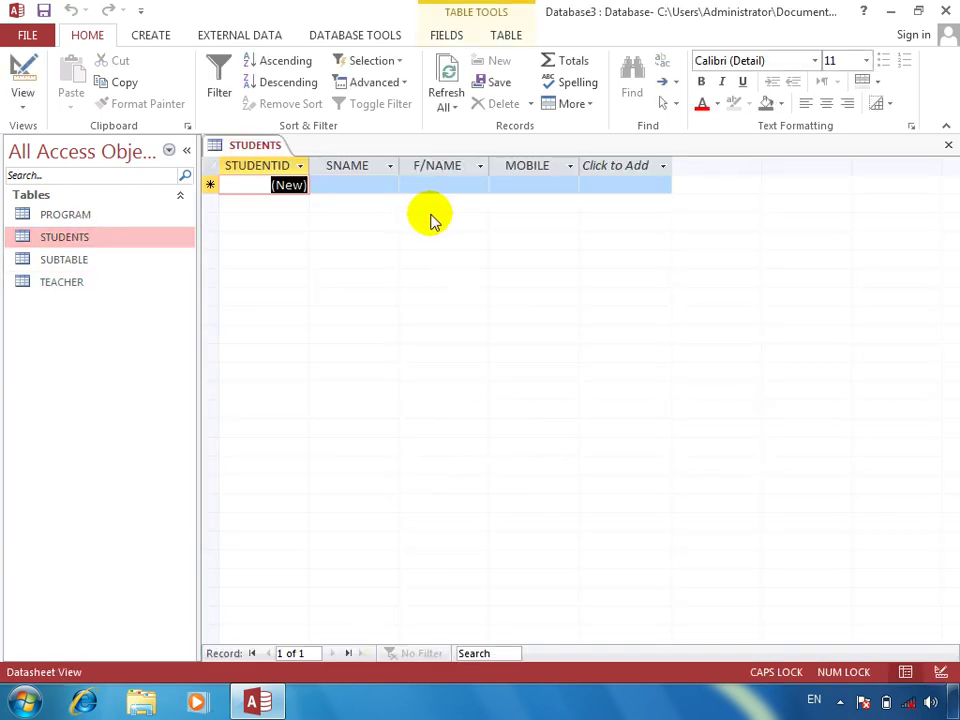
{"action": "left_click", "coordinate": [342, 187]}
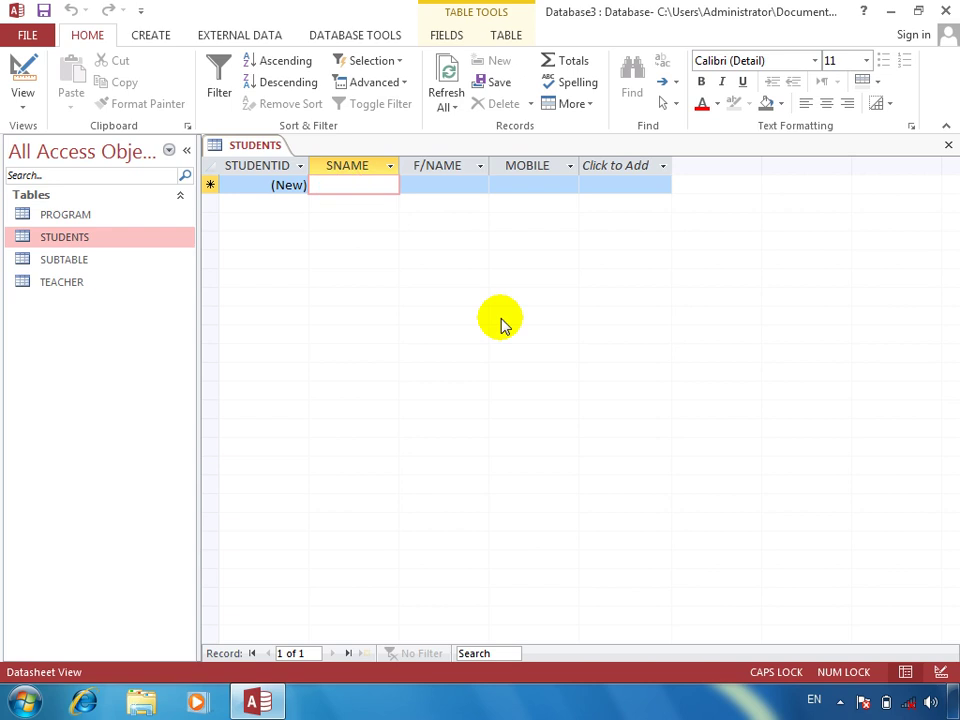
{"action": "type", "text": "NOORULLA"}
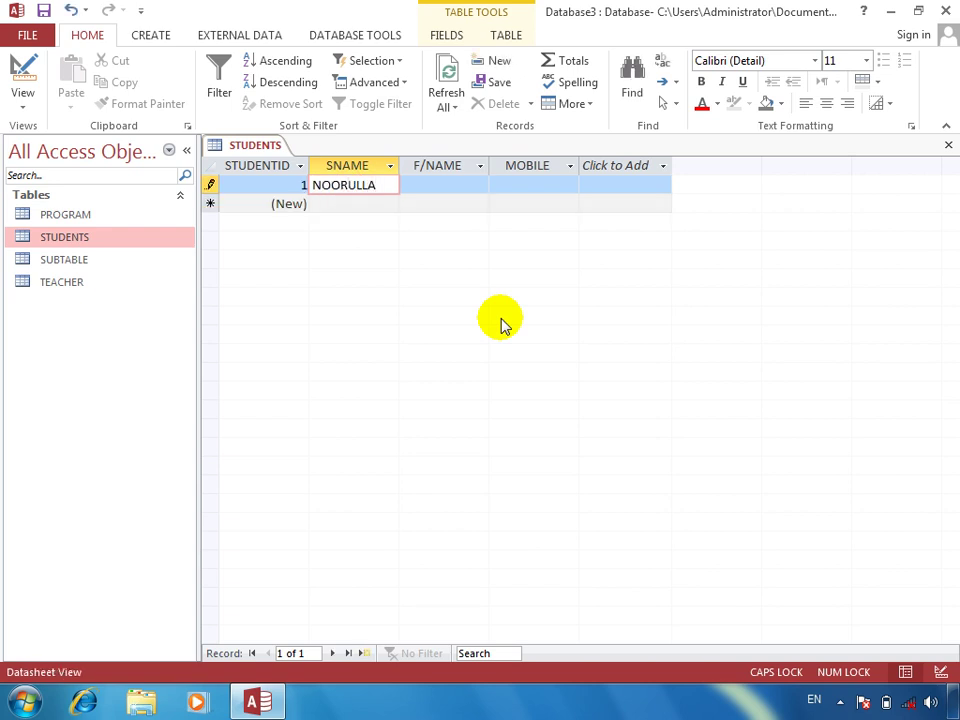
{"action": "key", "text": "Tab"}
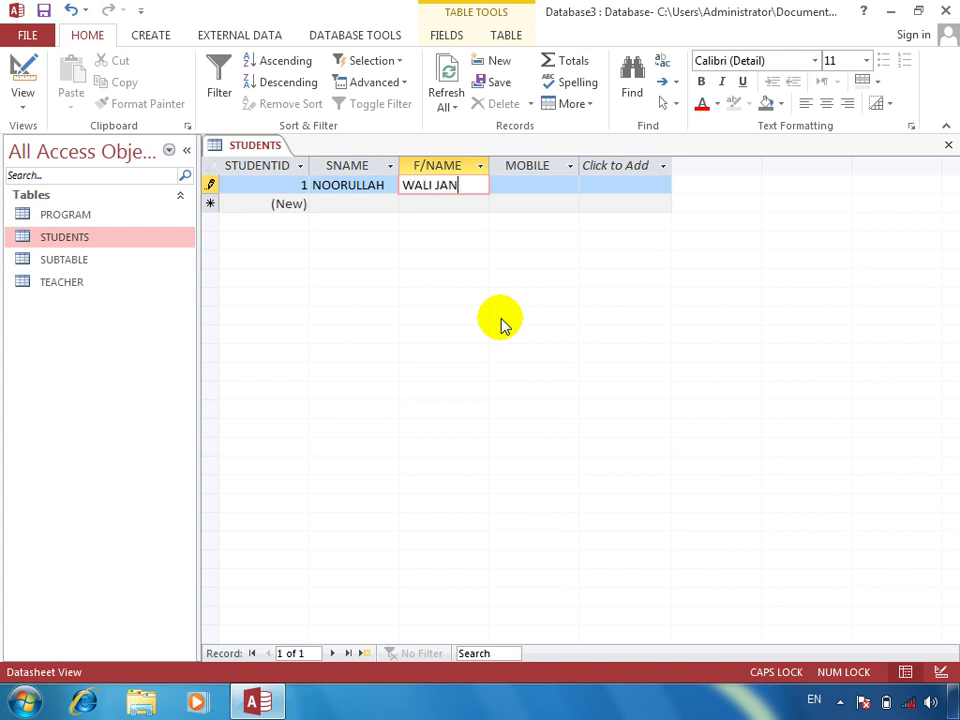
{"action": "key", "text": "Tab"}
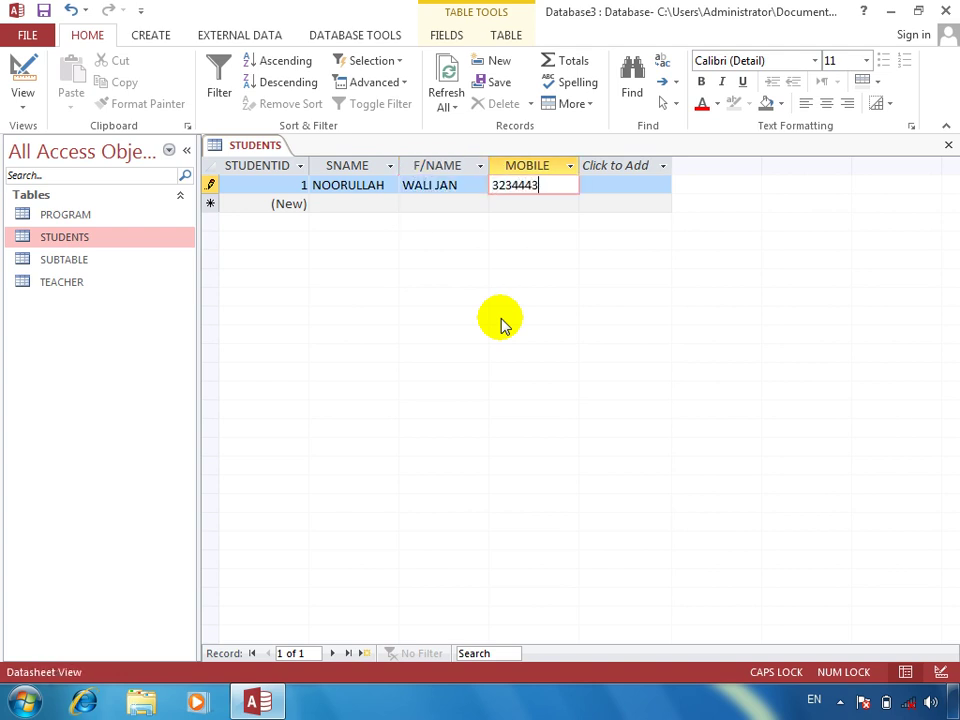
{"action": "key", "text": "Tab"}
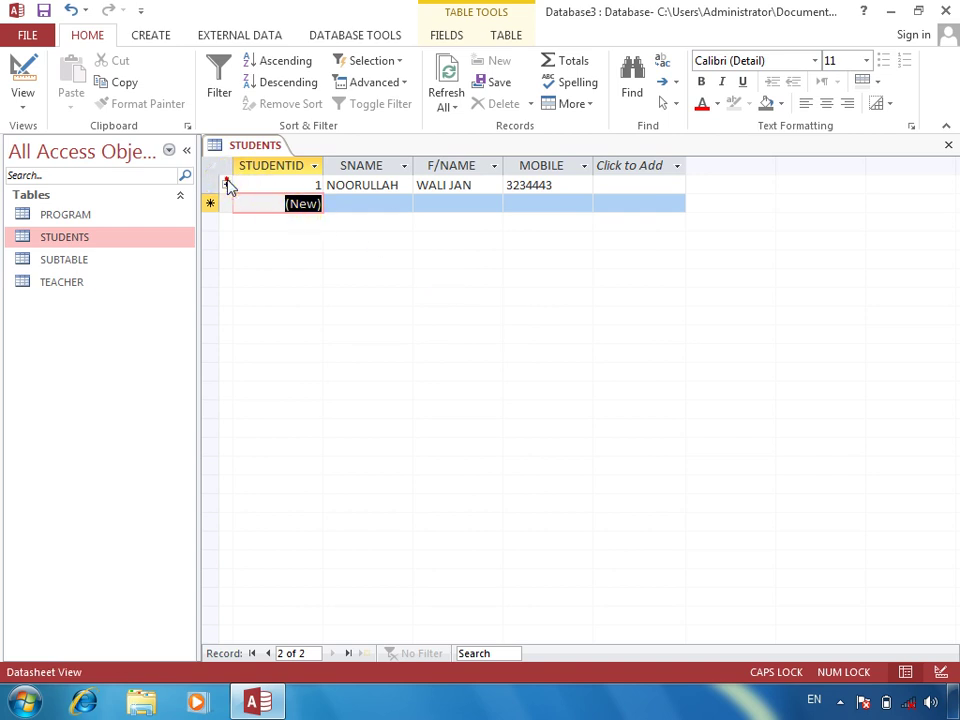
Expand the student's payment subdatasheet and start a payment dated today (7/30/2013).
{"action": "left_click", "coordinate": [226, 185]}
{"action": "left_click", "coordinate": [308, 223]}
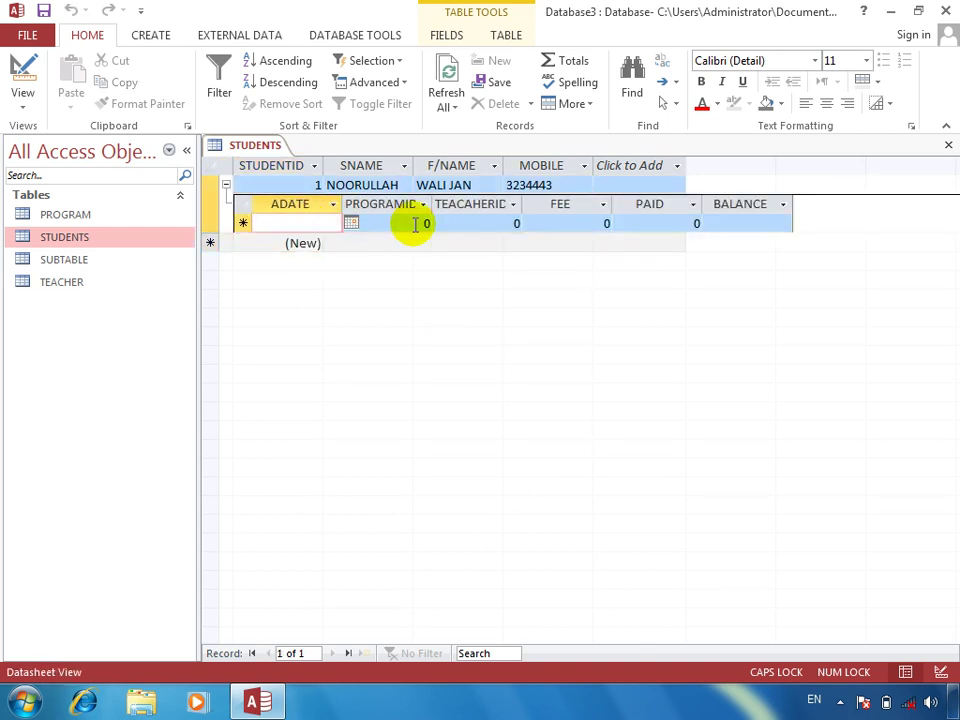
{"action": "key", "text": "ctrl+semicolon"}
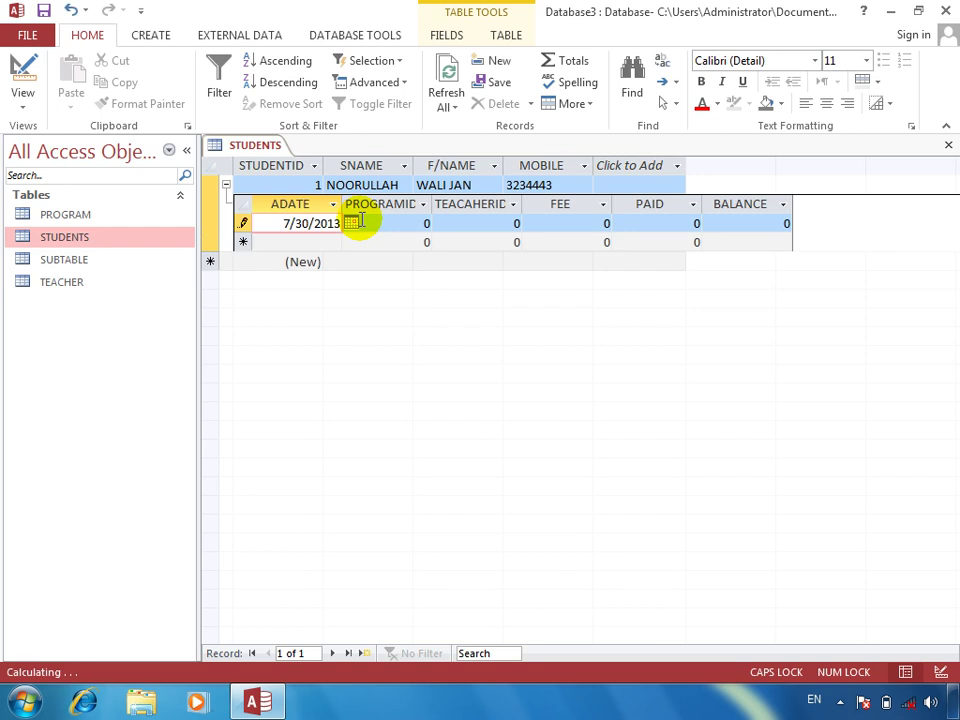
{"action": "key", "text": "Tab"}
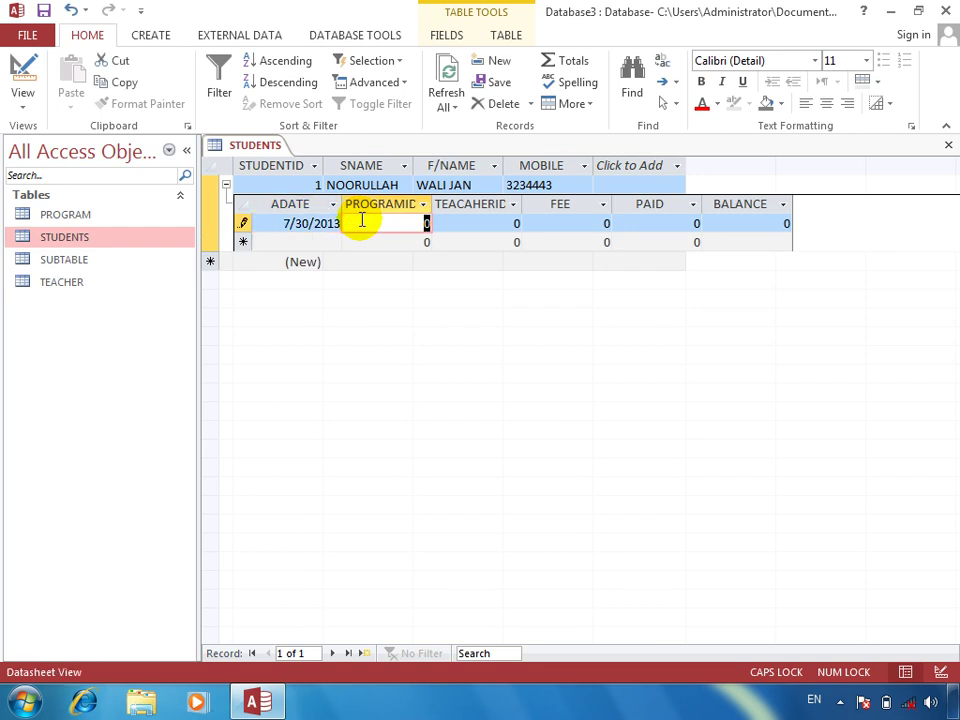
{"action": "left_click", "coordinate": [413, 218]}
{"action": "left_click", "coordinate": [477, 218]}
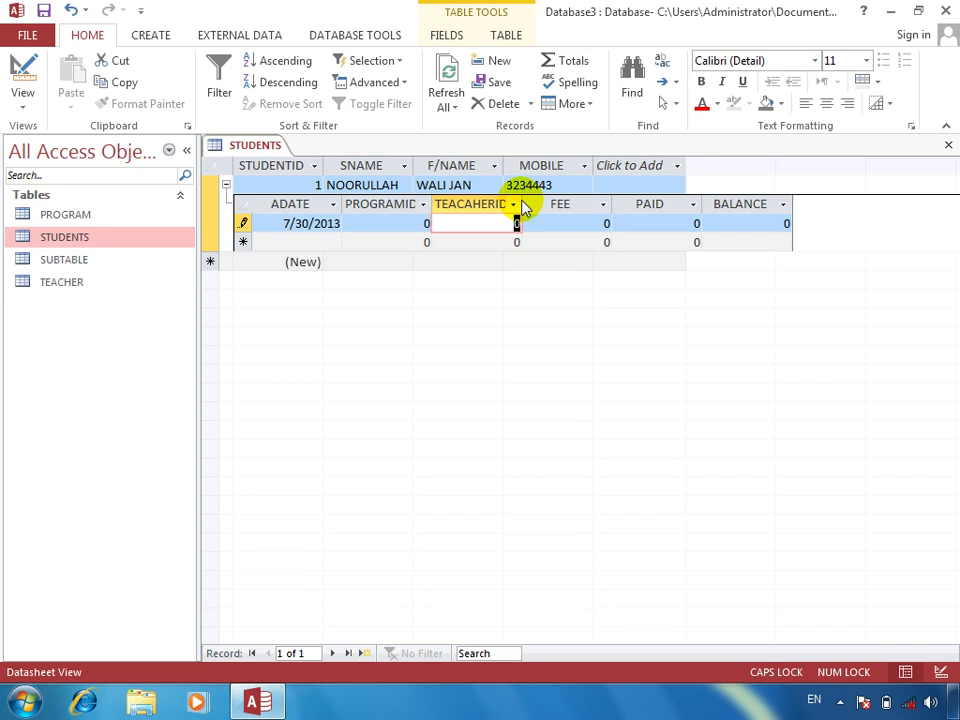
{"action": "left_click", "coordinate": [407, 218]}
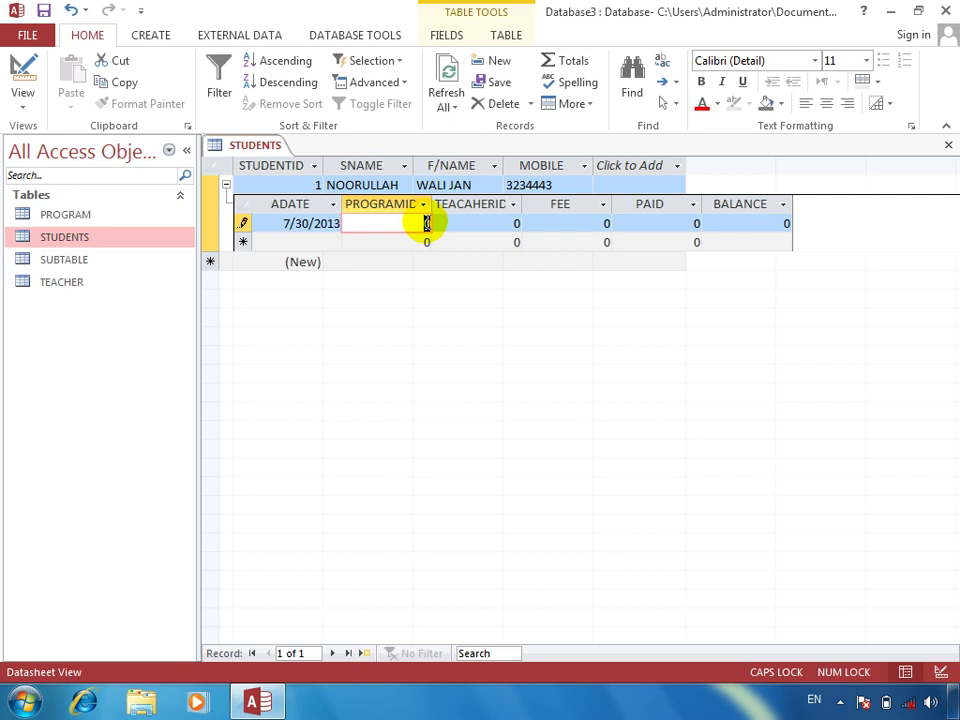
Close STUDENTS, dismiss the missing related PROGRAM record error and discard the unsaved payment.
{"action": "left_click", "coordinate": [948, 145]}
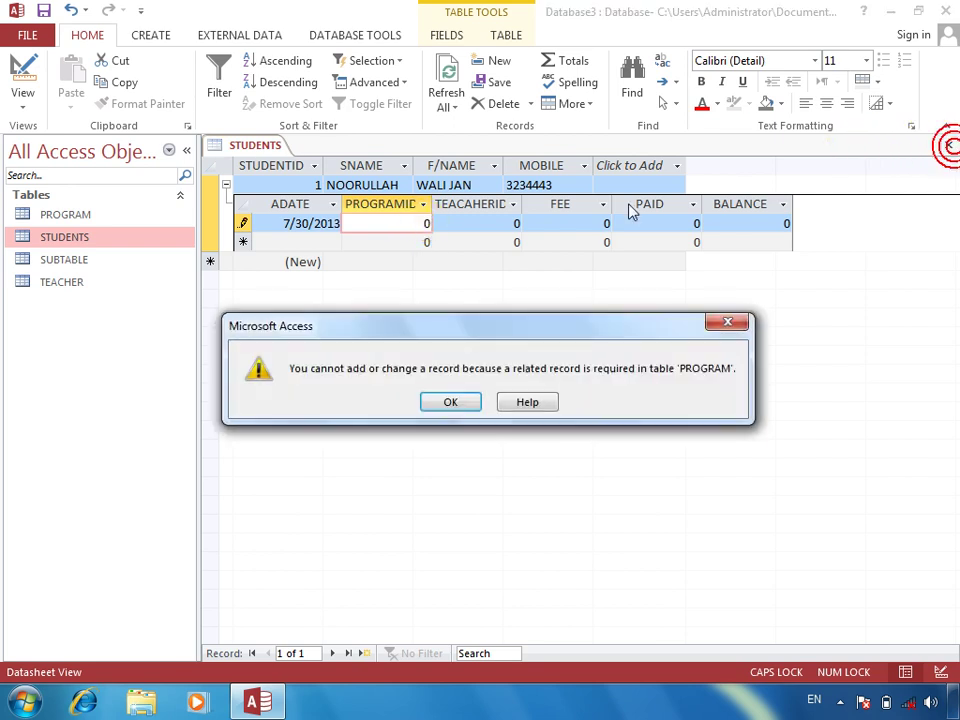
{"action": "left_click", "coordinate": [447, 401]}
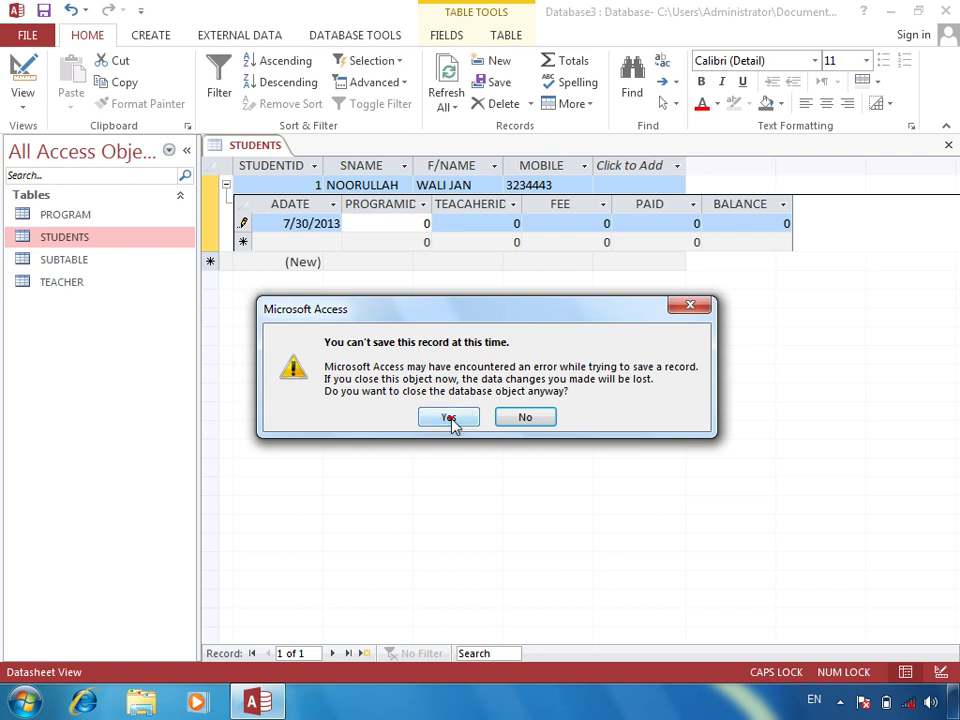
{"action": "left_click", "coordinate": [449, 419]}
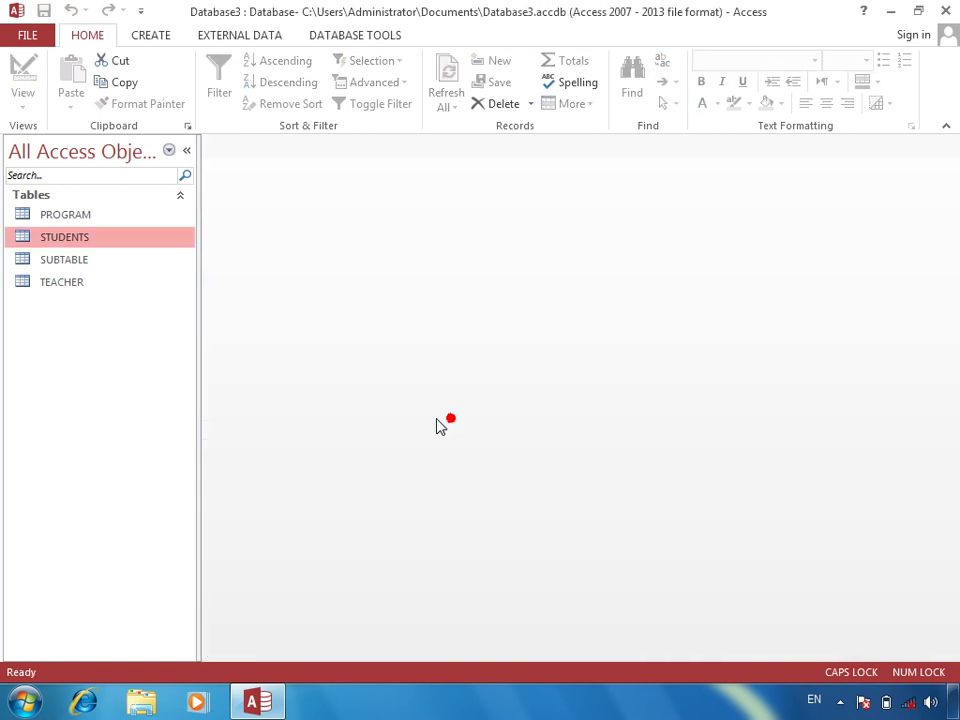
Open SUBTABLE in Design view and make PROGRAMID a combo box with PROGRAM as its row source.
{"action": "left_click", "coordinate": [79, 257]}
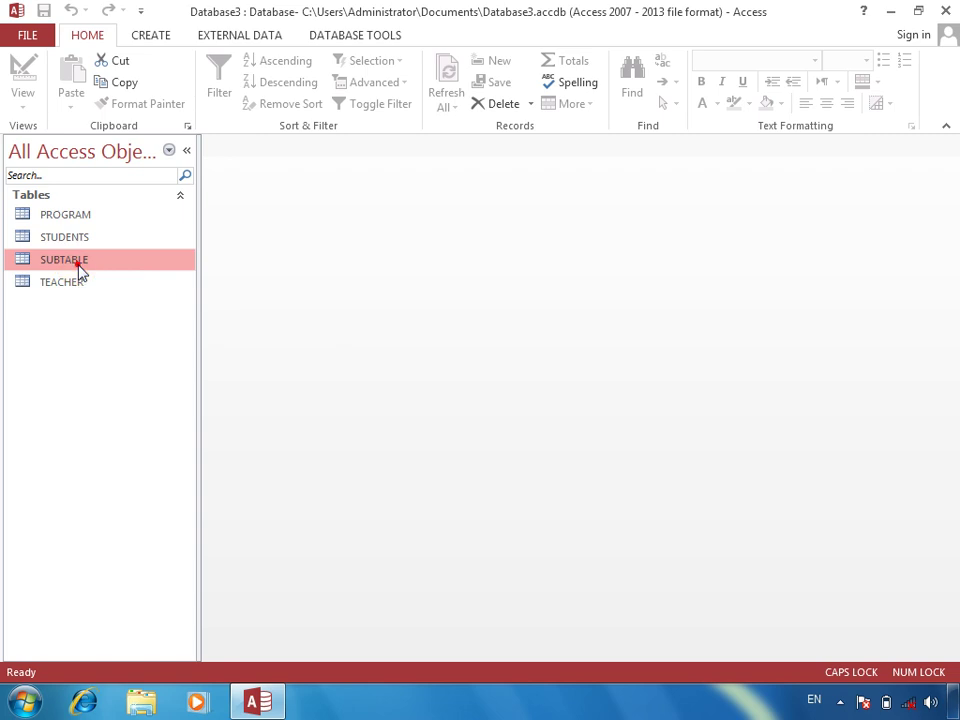
{"action": "double_click", "coordinate": [79, 262]}
{"action": "left_click", "coordinate": [22, 64]}
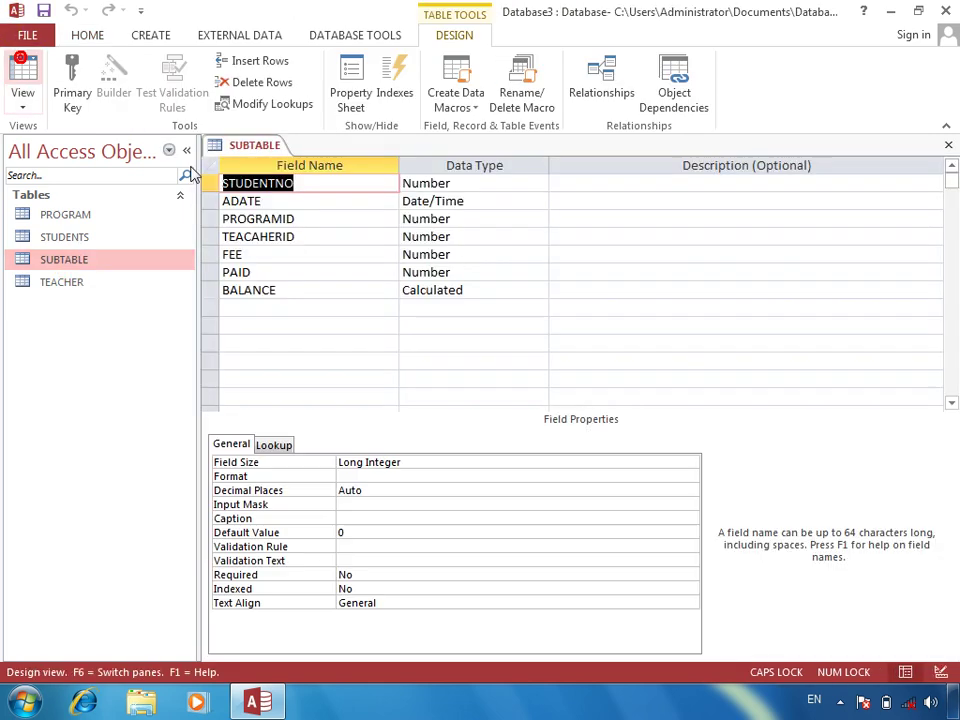
{"action": "left_click", "coordinate": [299, 219]}
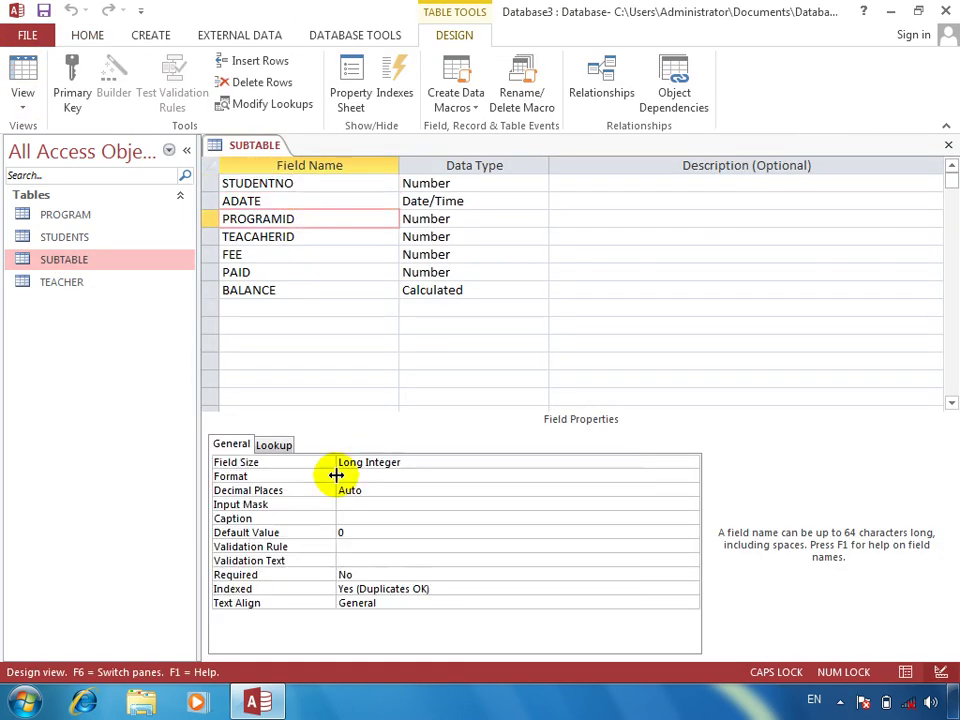
{"action": "left_click", "coordinate": [273, 445]}
{"action": "double_click", "coordinate": [405, 462]}
{"action": "double_click", "coordinate": [405, 462]}
{"action": "left_click", "coordinate": [399, 490]}
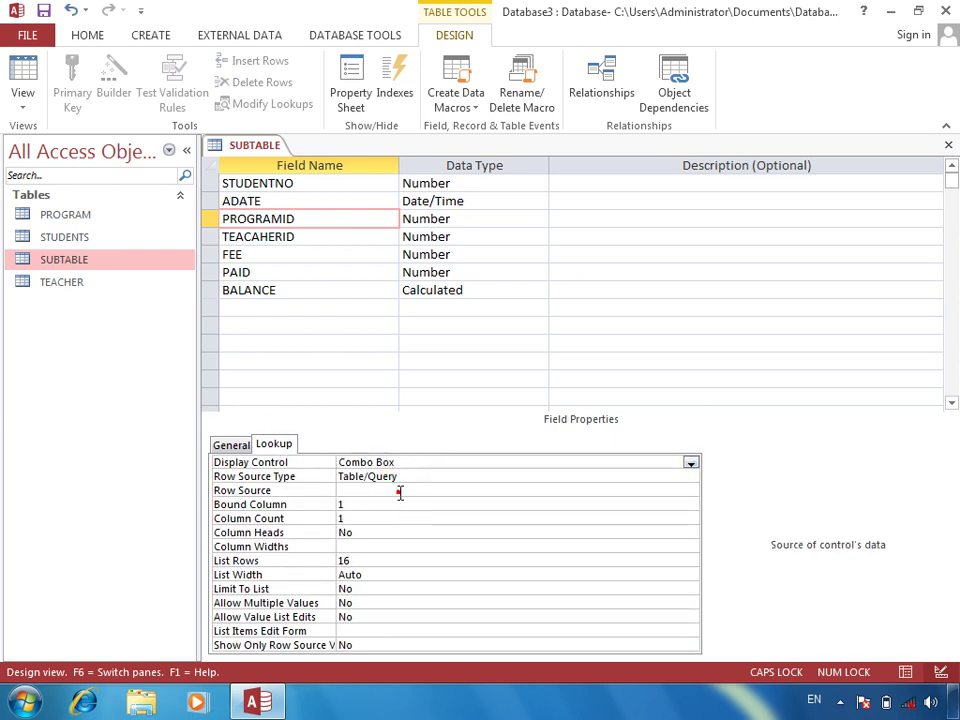
{"action": "type", "text": "PRO"}
{"action": "key", "text": "Return"}
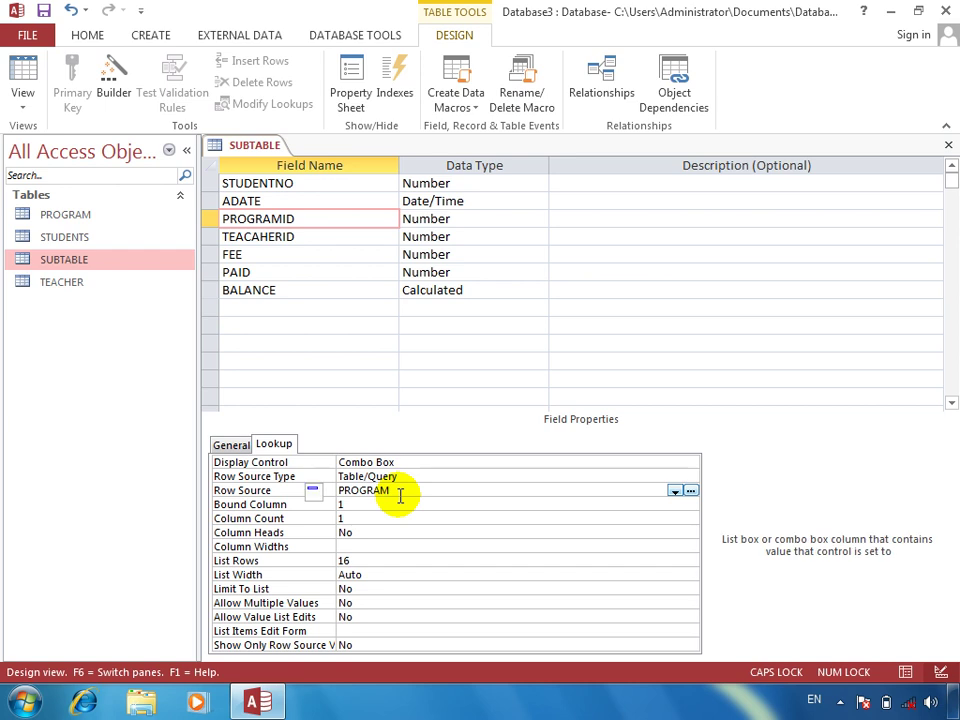
Make TEACAHERID a combo box with TEACHER as its row source, then close the design.
{"action": "left_click", "coordinate": [305, 236]}
{"action": "left_click", "coordinate": [390, 462]}
{"action": "double_click", "coordinate": [405, 462]}
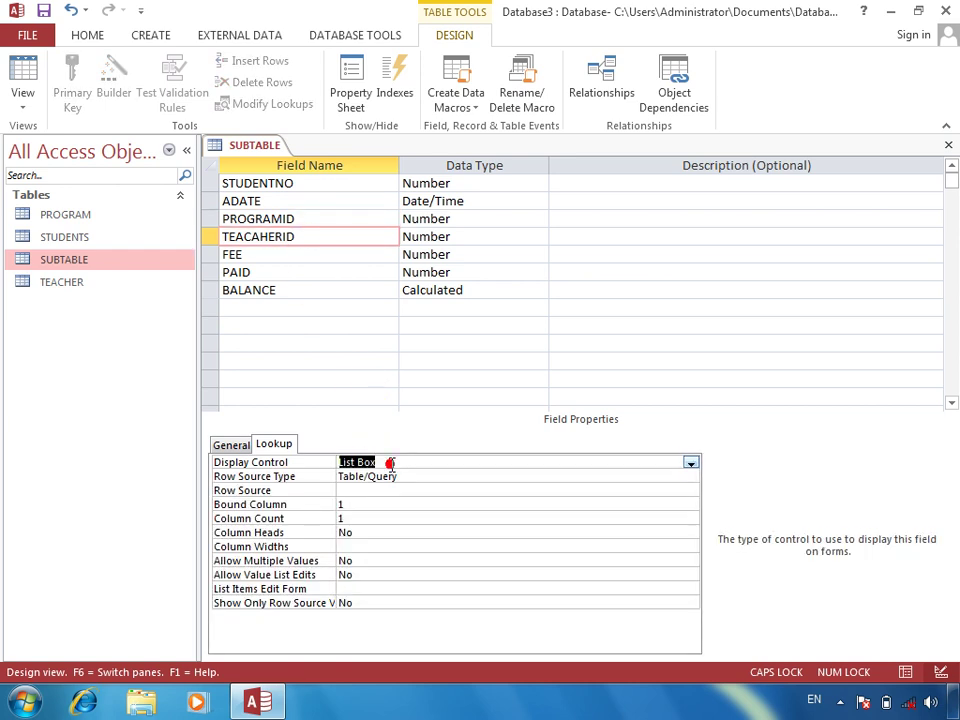
{"action": "double_click", "coordinate": [394, 462]}
{"action": "left_click", "coordinate": [367, 498]}
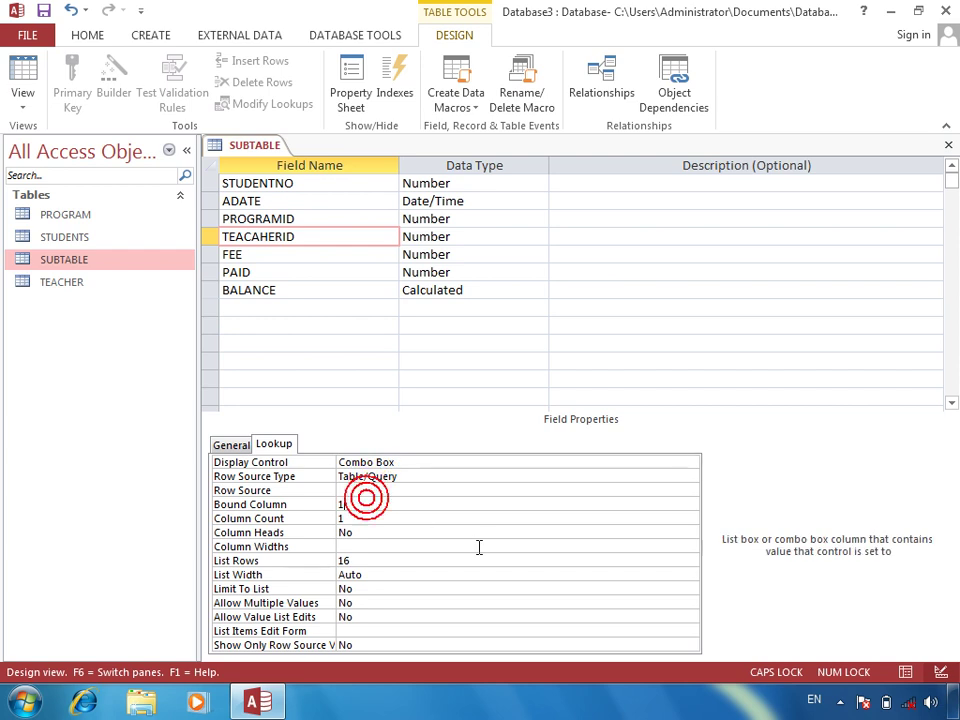
{"action": "key", "text": "Up"}
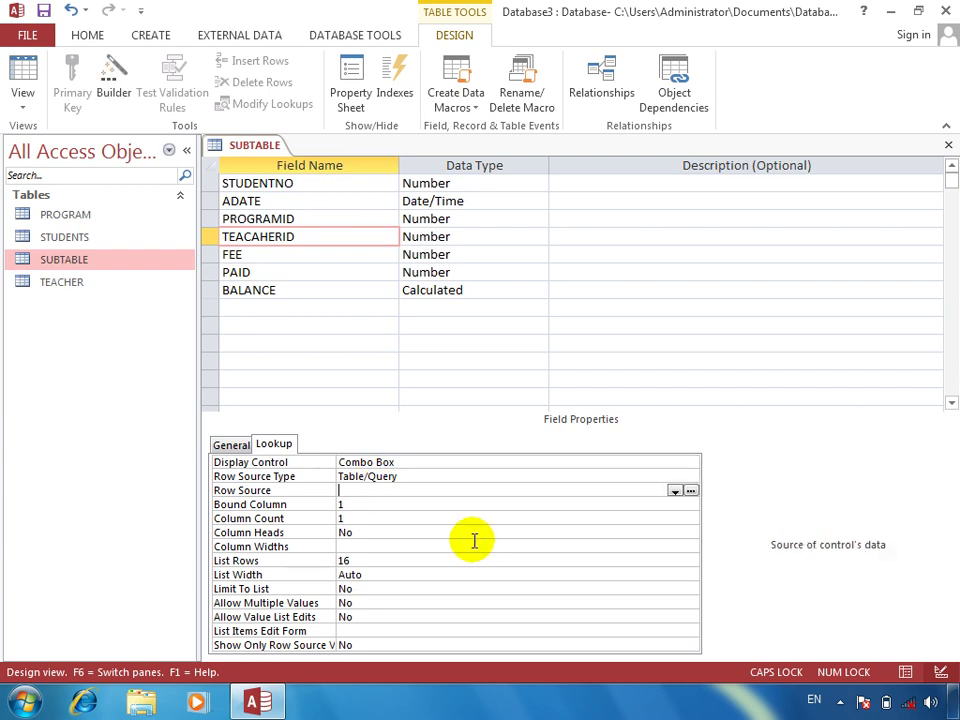
{"action": "type", "text": "TEACHER"}
{"action": "key", "text": "Return"}
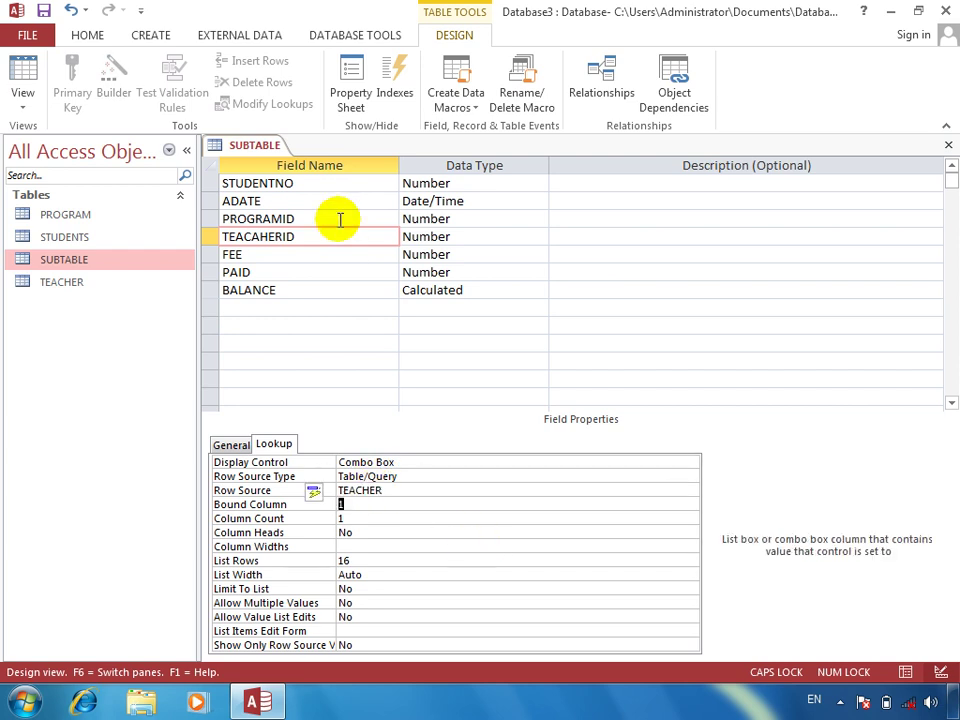
{"action": "left_click", "coordinate": [948, 145]}
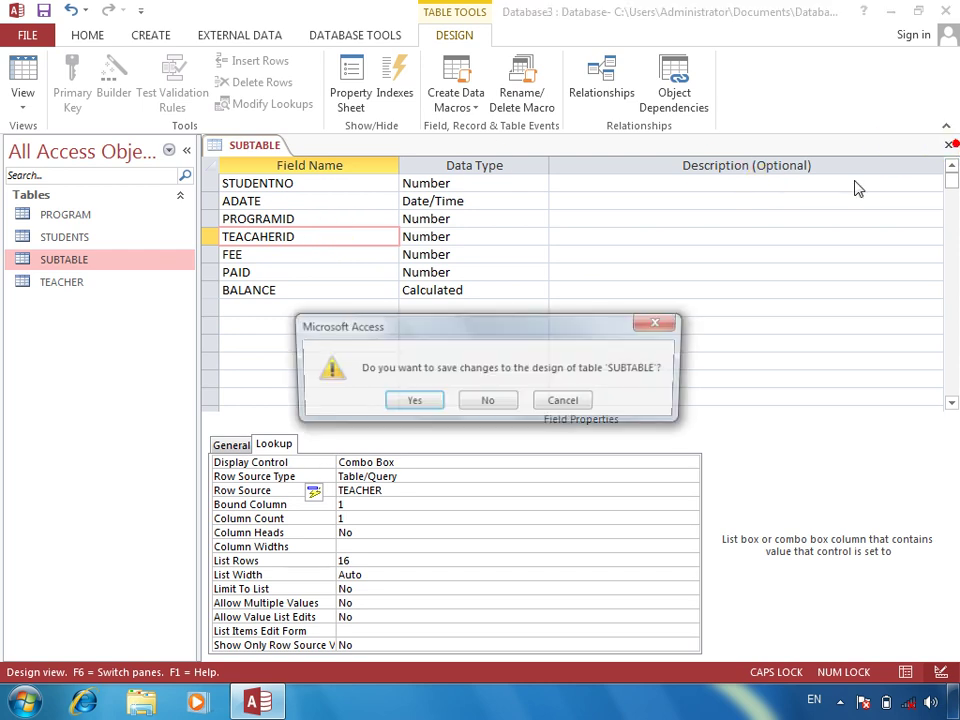
Save the SUBTABLE design, check the PROGRAMID (1–4) and TEACAHERID (1–3) dropdowns, and close it.
{"action": "key", "text": "Return"}
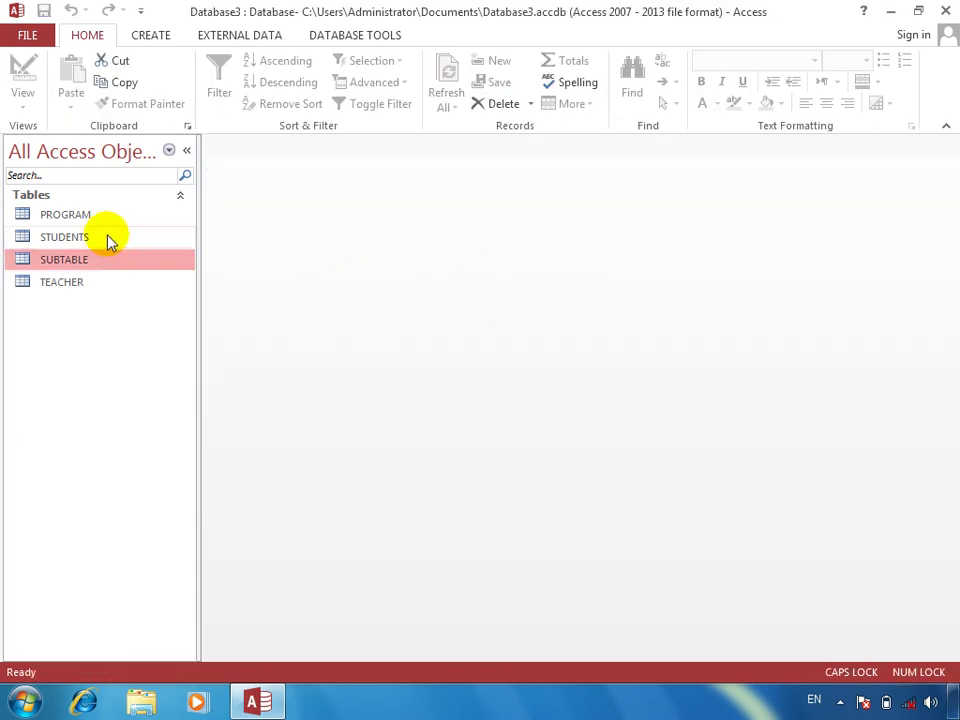
{"action": "double_click", "coordinate": [93, 258]}
{"action": "left_click", "coordinate": [441, 186]}
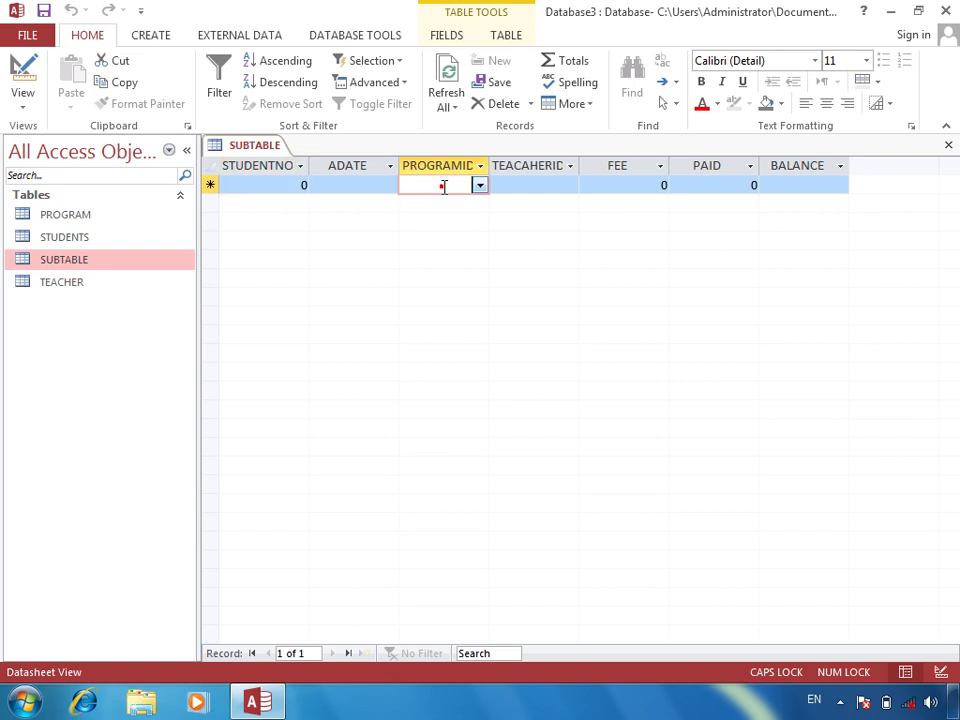
{"action": "left_click", "coordinate": [476, 187]}
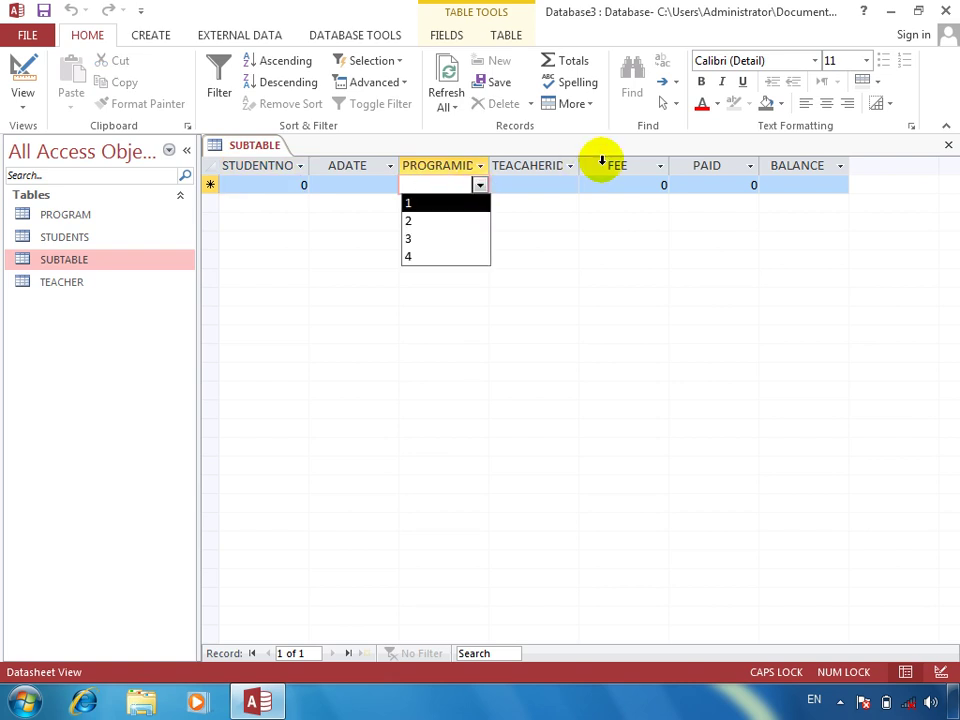
{"action": "left_click", "coordinate": [569, 187]}
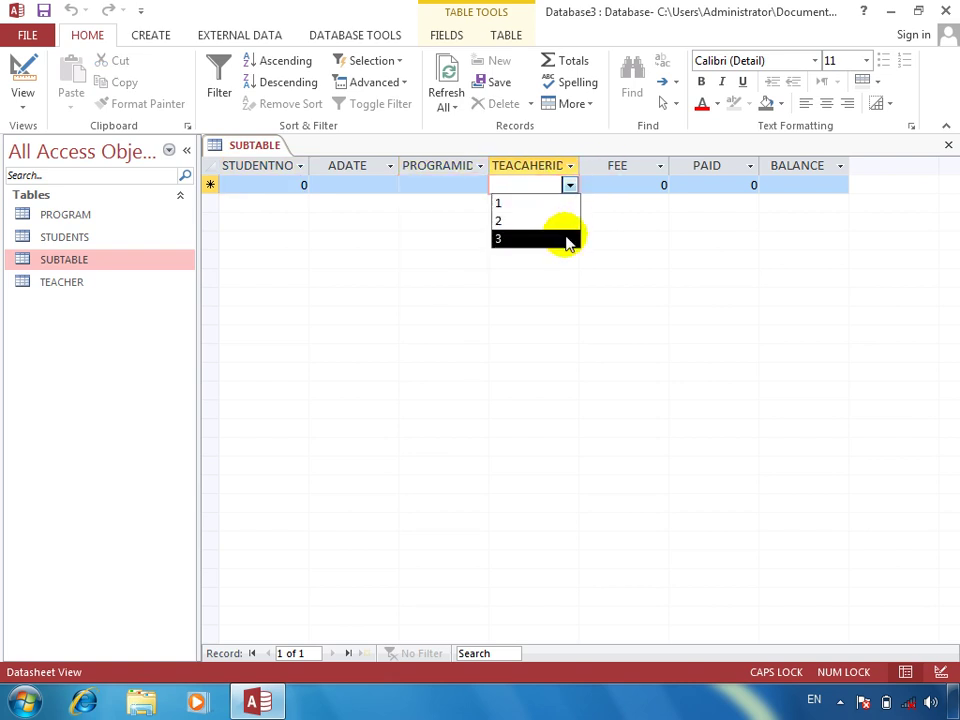
{"action": "left_click", "coordinate": [948, 146]}
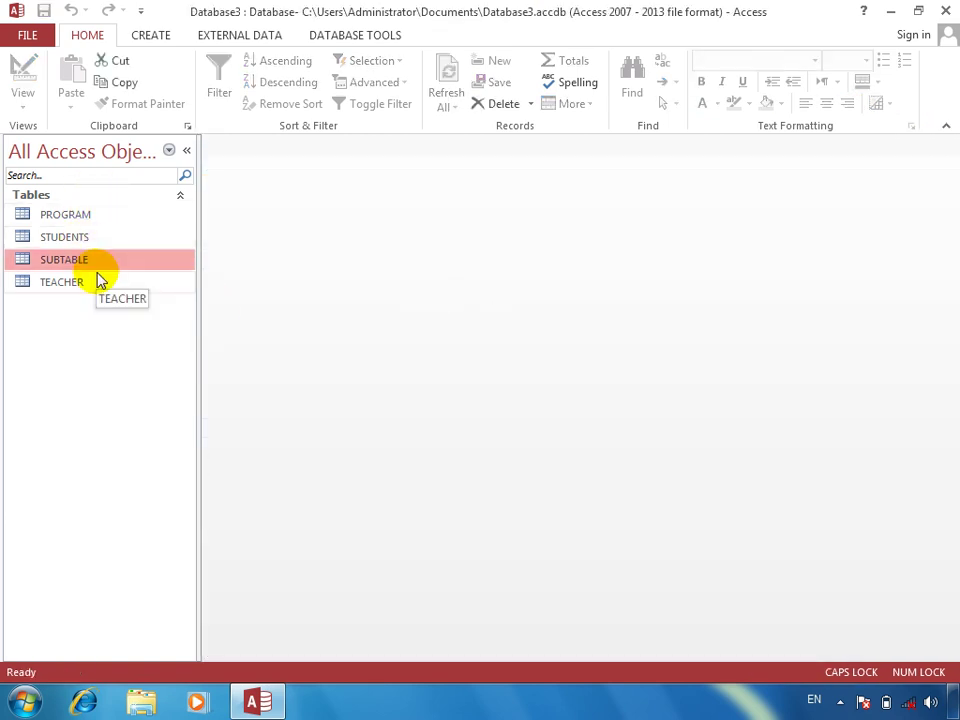
Open STUDENTS, expand the first student, and add a payment dated today with program 1 and teacher 2.
{"action": "double_click", "coordinate": [90, 238]}
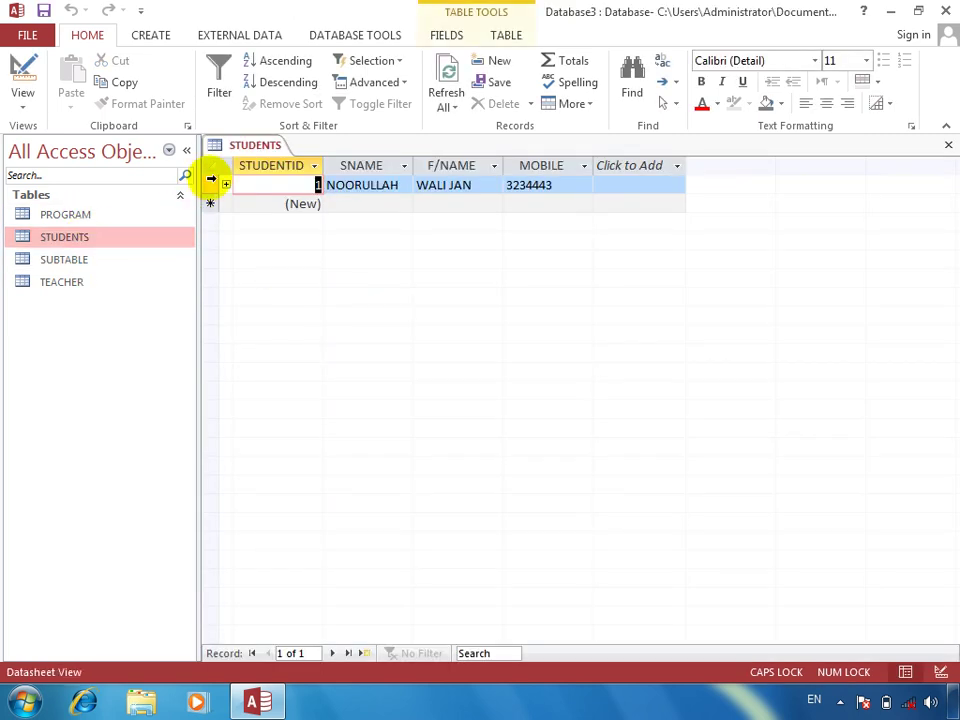
{"action": "left_click", "coordinate": [226, 185]}
{"action": "key", "text": "ctrl+semicolon"}
{"action": "key", "text": "Tab"}
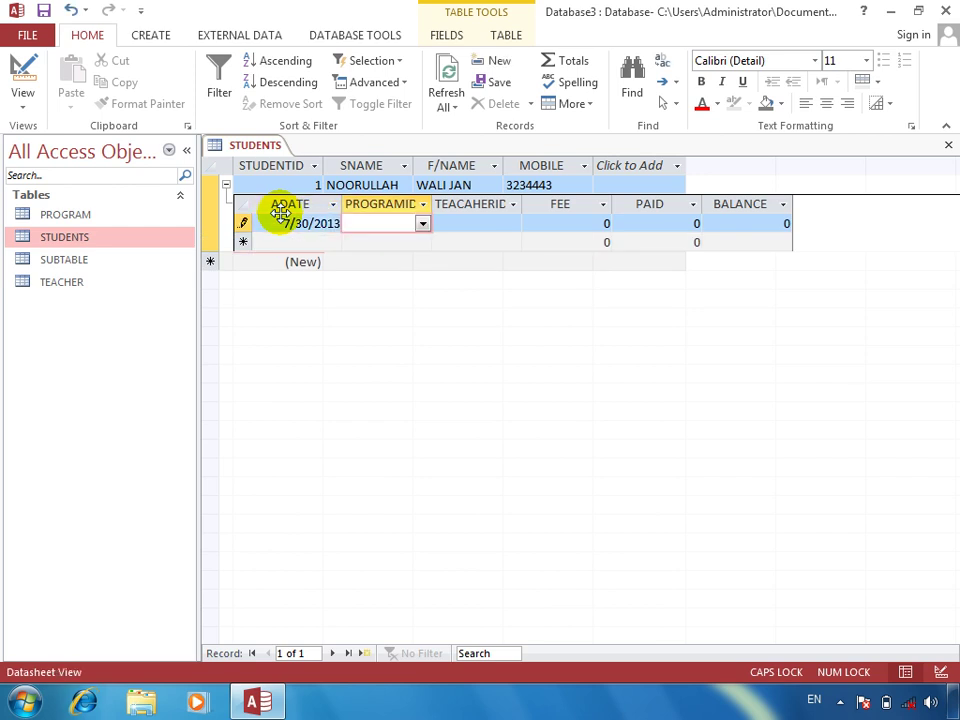
{"action": "left_click", "coordinate": [423, 224]}
{"action": "left_click", "coordinate": [395, 241]}
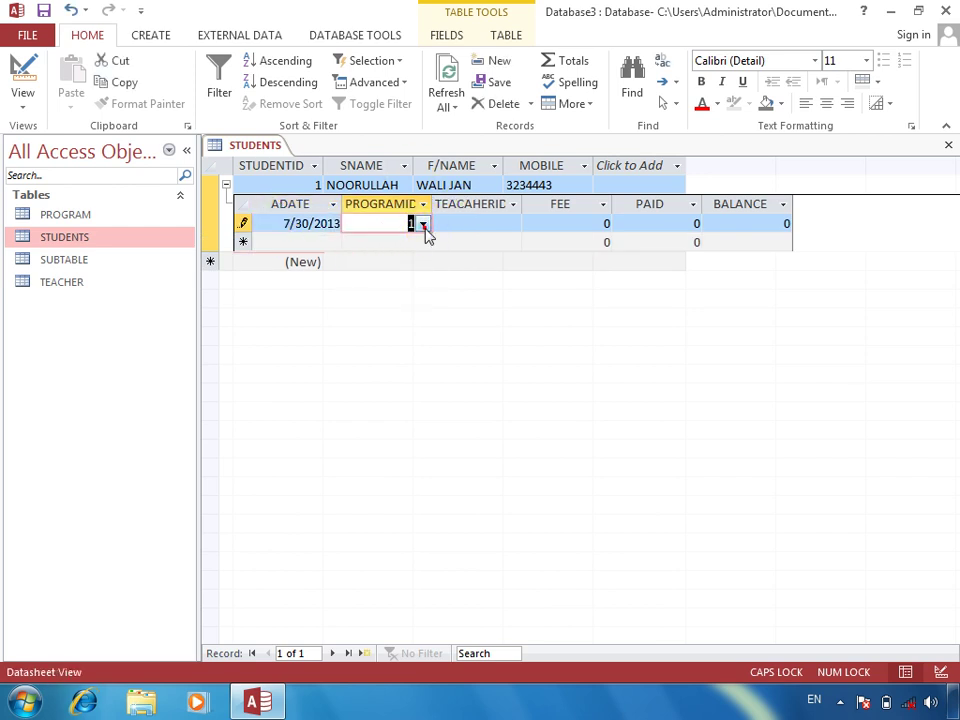
{"action": "left_click", "coordinate": [424, 228]}
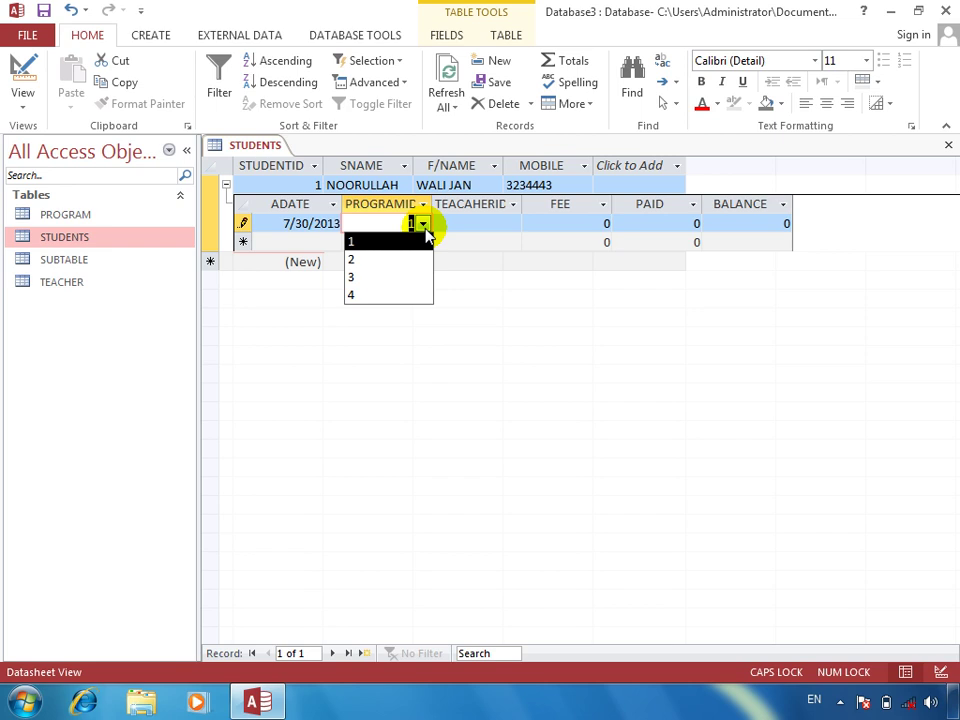
{"action": "left_click", "coordinate": [424, 228]}
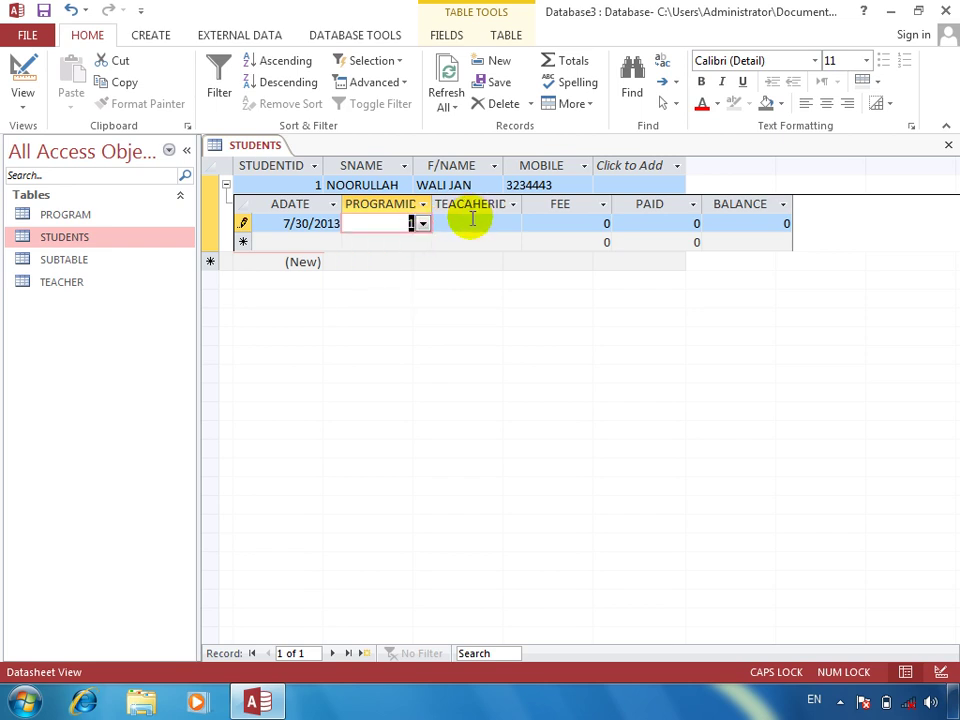
{"action": "left_click", "coordinate": [469, 220]}
{"action": "left_click", "coordinate": [511, 225]}
{"action": "left_click", "coordinate": [492, 261]}
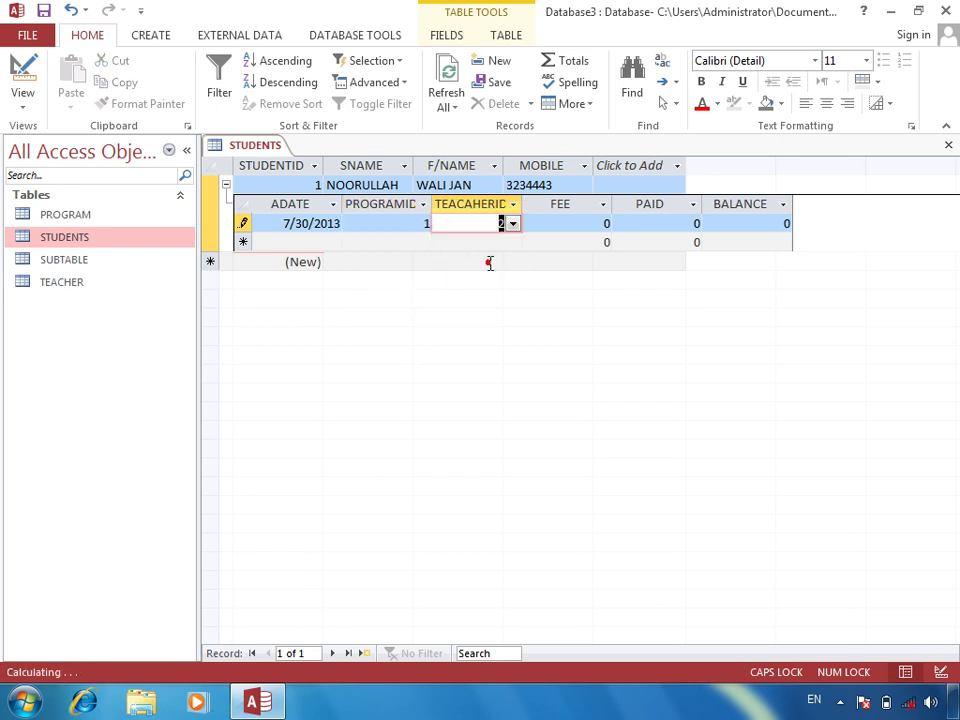
{"action": "key", "text": "Down"}
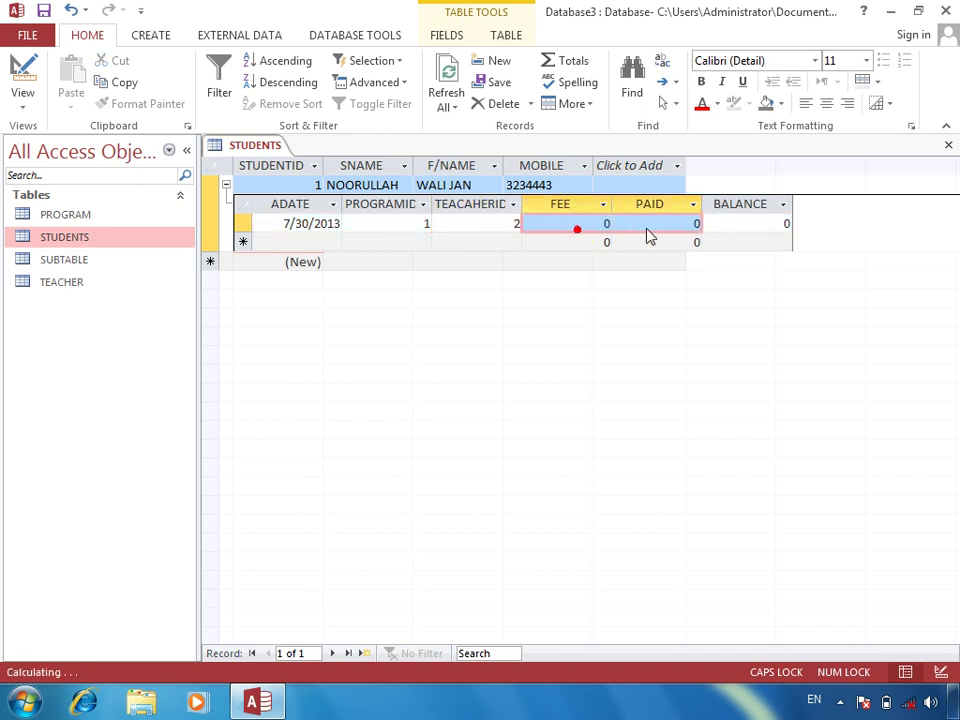
Set the first payment's fee to 20000 and paid amount to 3000.
{"action": "key", "text": "Tab"}
{"action": "key", "text": "Up"}
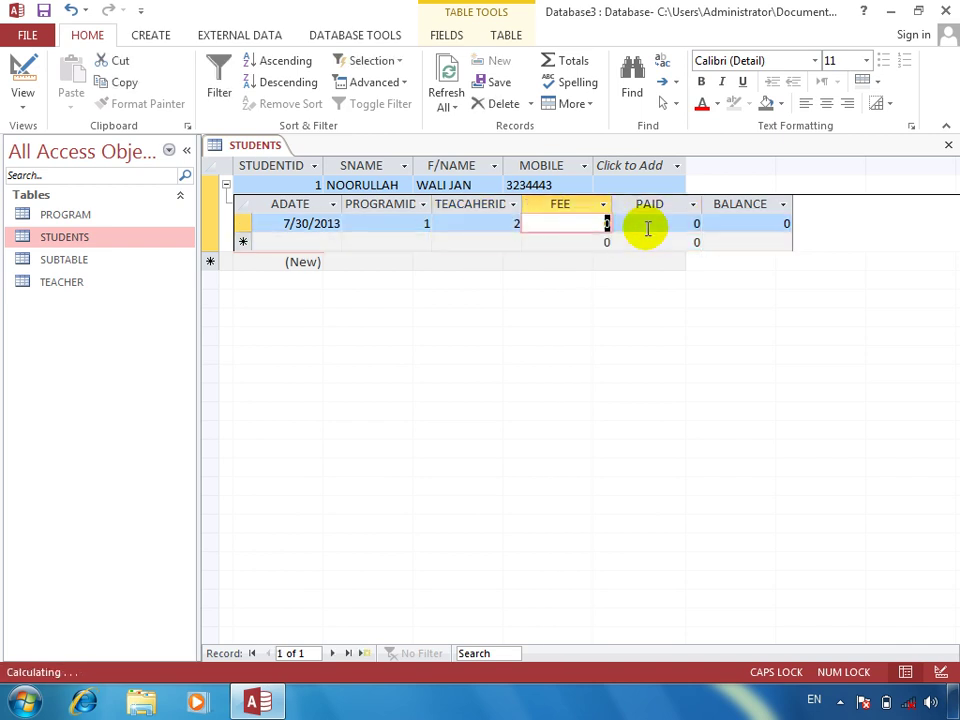
{"action": "type", "text": "20000"}
{"action": "key", "text": "Tab"}
{"action": "type", "text": "3"}
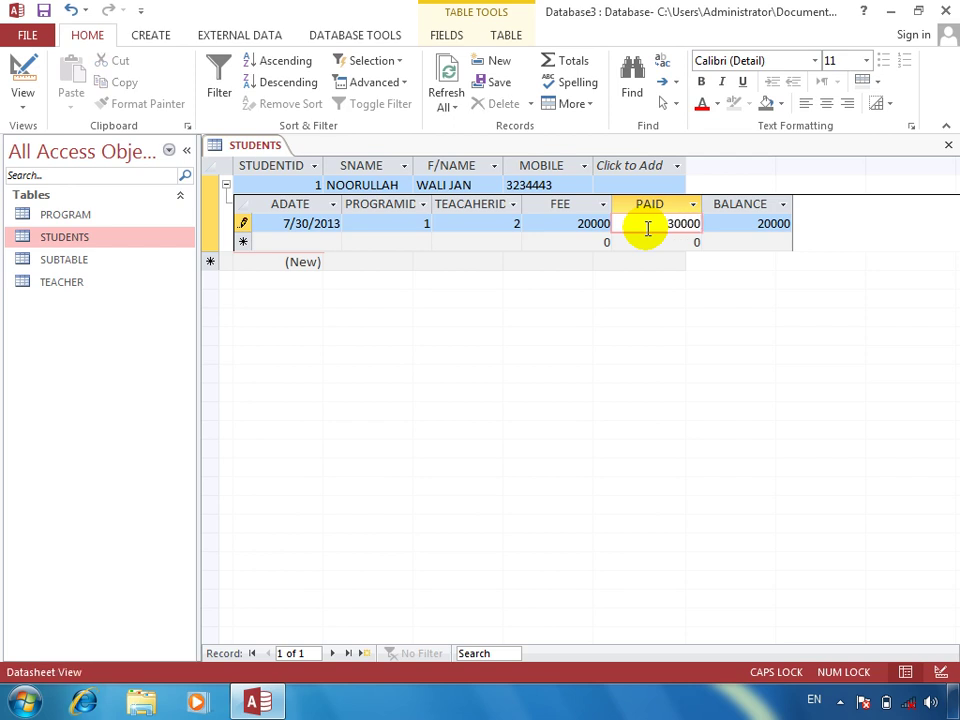
{"action": "type", "text": "0000"}
{"action": "key", "text": "Tab"}
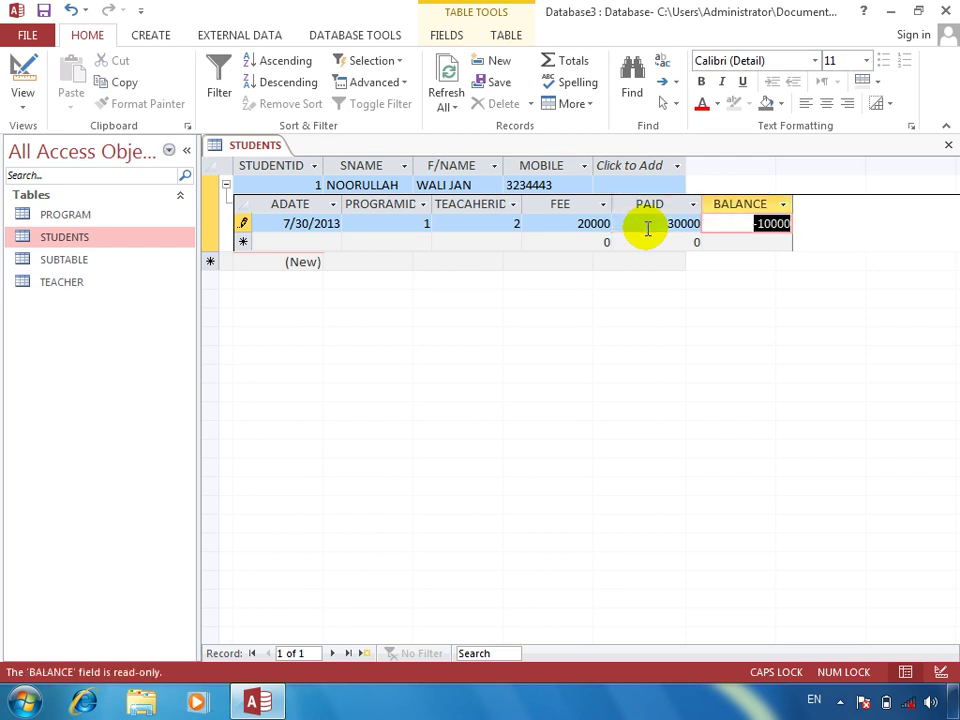
{"action": "key", "text": "shift+Tab"}
{"action": "type", "text": "3000"}
{"action": "key", "text": "Tab"}
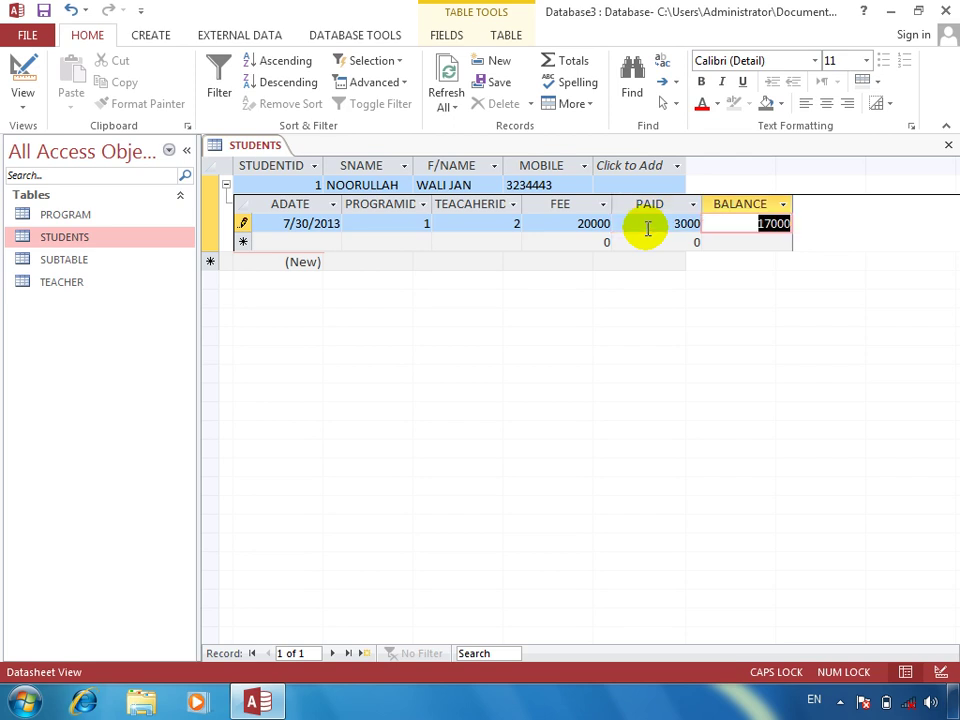
{"action": "left_click", "coordinate": [819, 222]}
Start a second payment dated today with program 3 and teacher 3.
{"action": "key", "text": "Tab"}
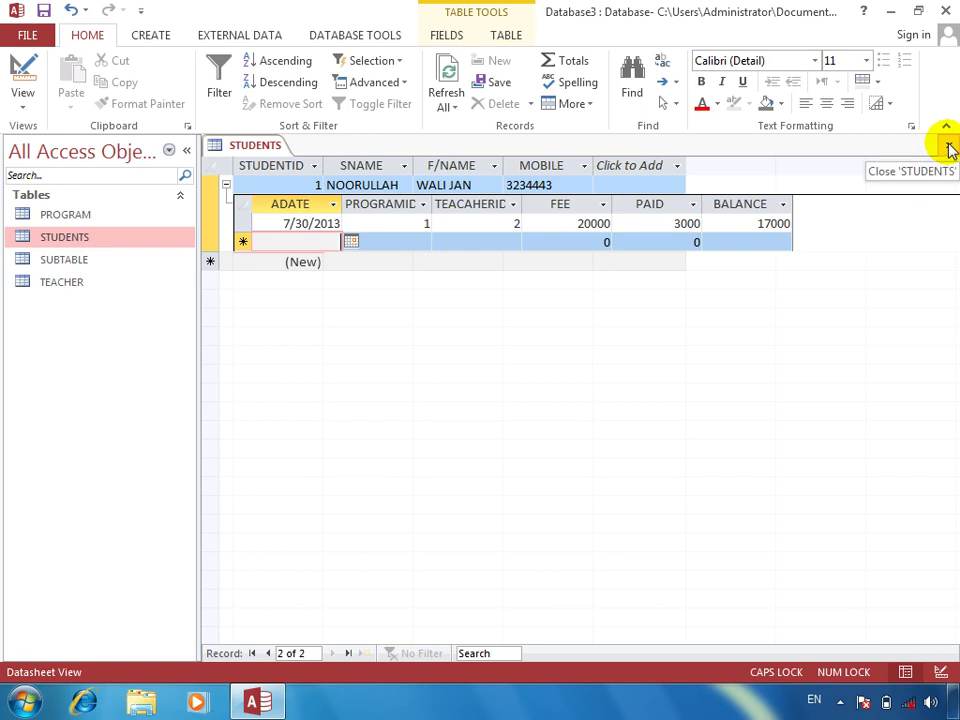
{"action": "key", "text": "ctrl+apostrophe"}
{"action": "key", "text": "Tab"}
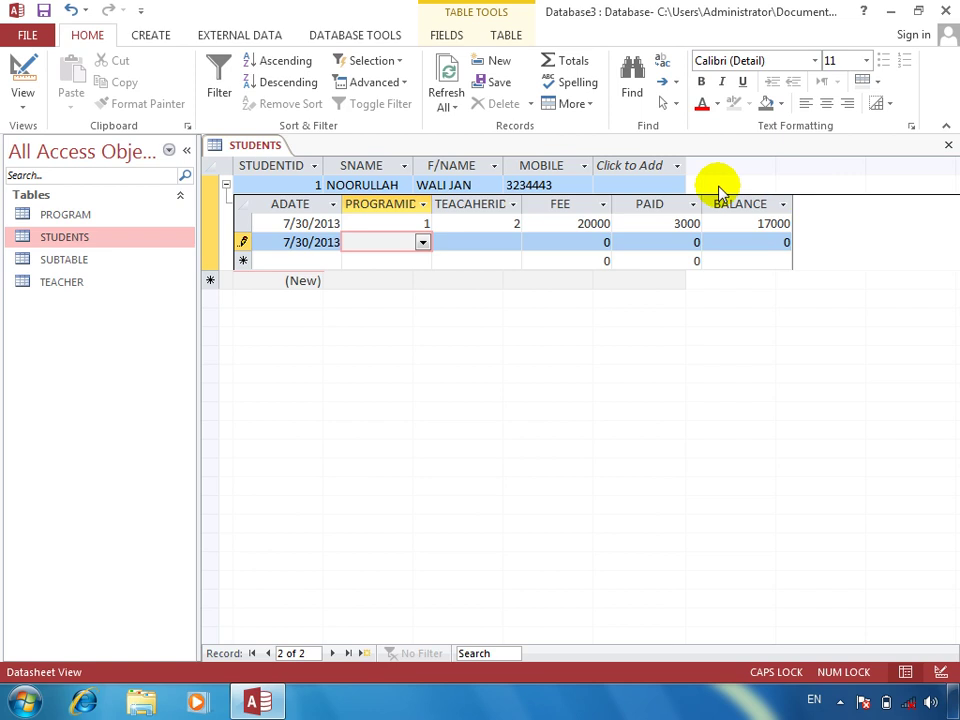
{"action": "left_click", "coordinate": [424, 246]}
{"action": "left_click", "coordinate": [422, 292]}
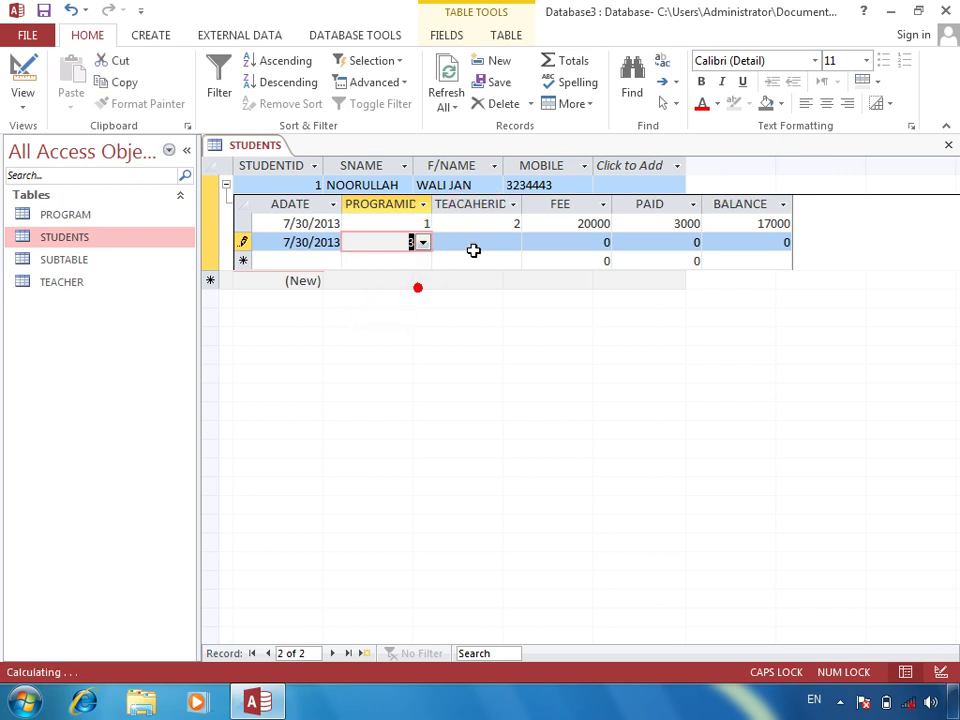
{"action": "left_click", "coordinate": [491, 242]}
{"action": "left_click", "coordinate": [513, 244]}
{"action": "left_click", "coordinate": [468, 298]}
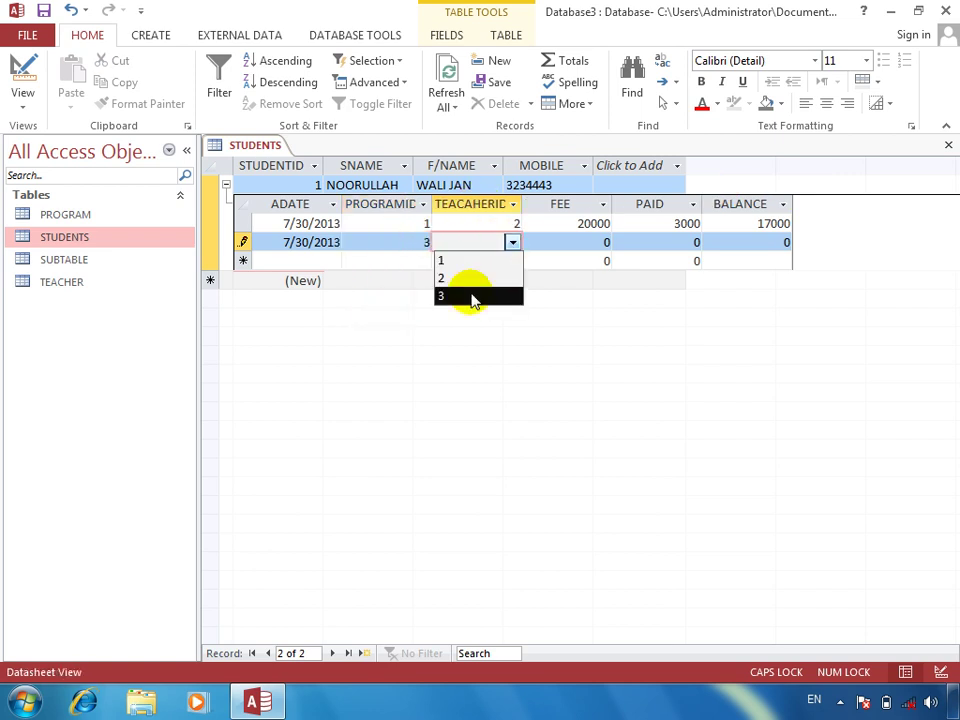
Enter fee 1000 and paid 100 for the second payment.
{"action": "left_click", "coordinate": [547, 251]}
{"action": "left_click", "coordinate": [549, 253]}
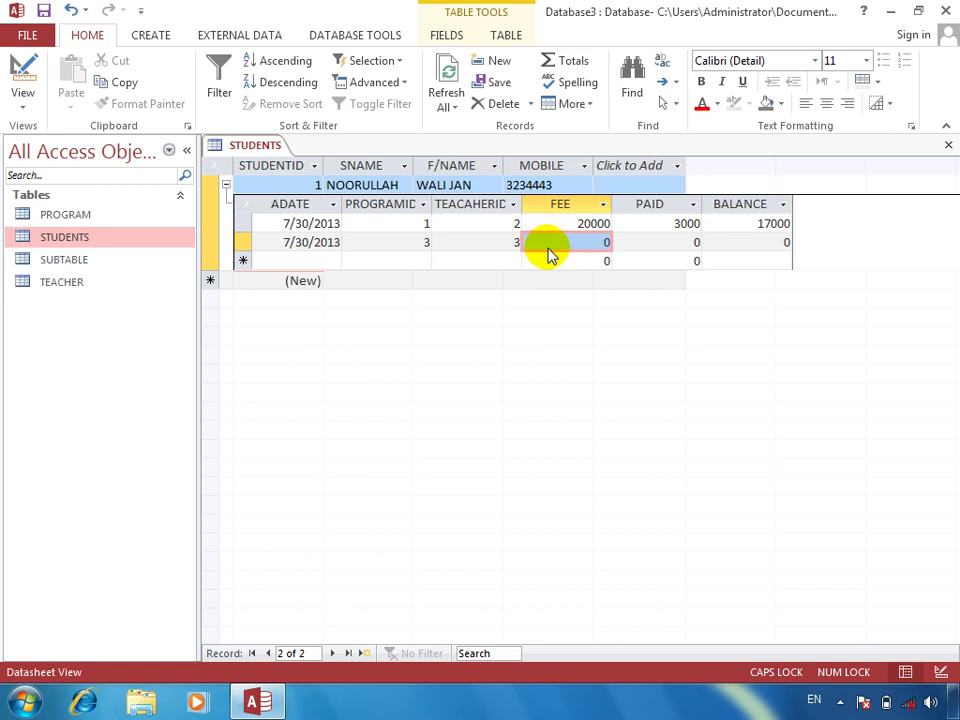
{"action": "type", "text": "1000"}
{"action": "key", "text": "Tab"}
{"action": "type", "text": "1"}
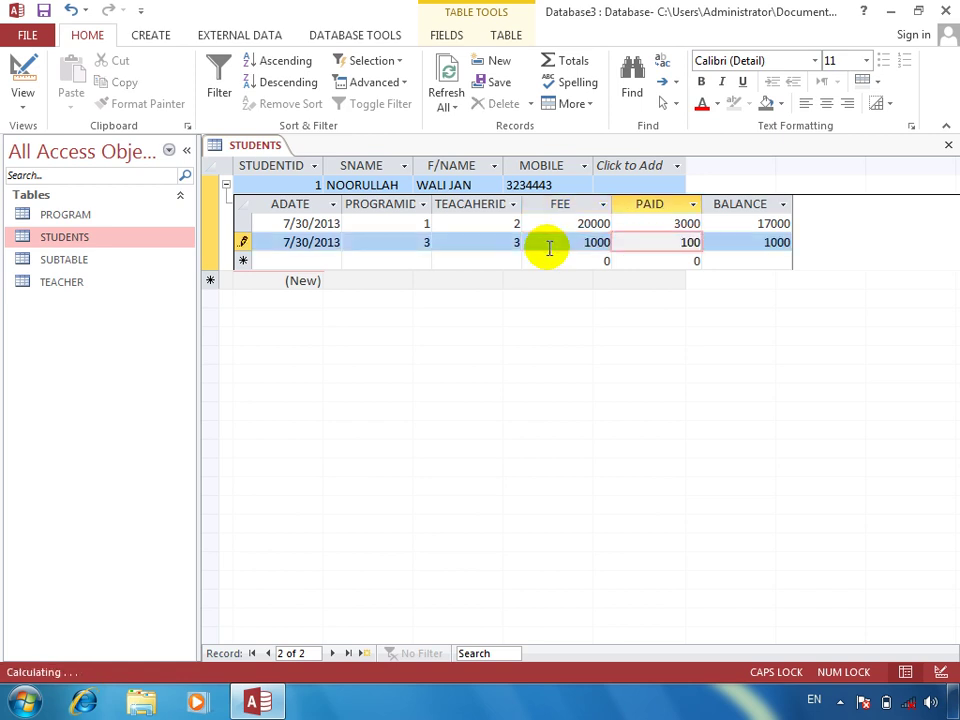
{"action": "key", "text": "Tab"}
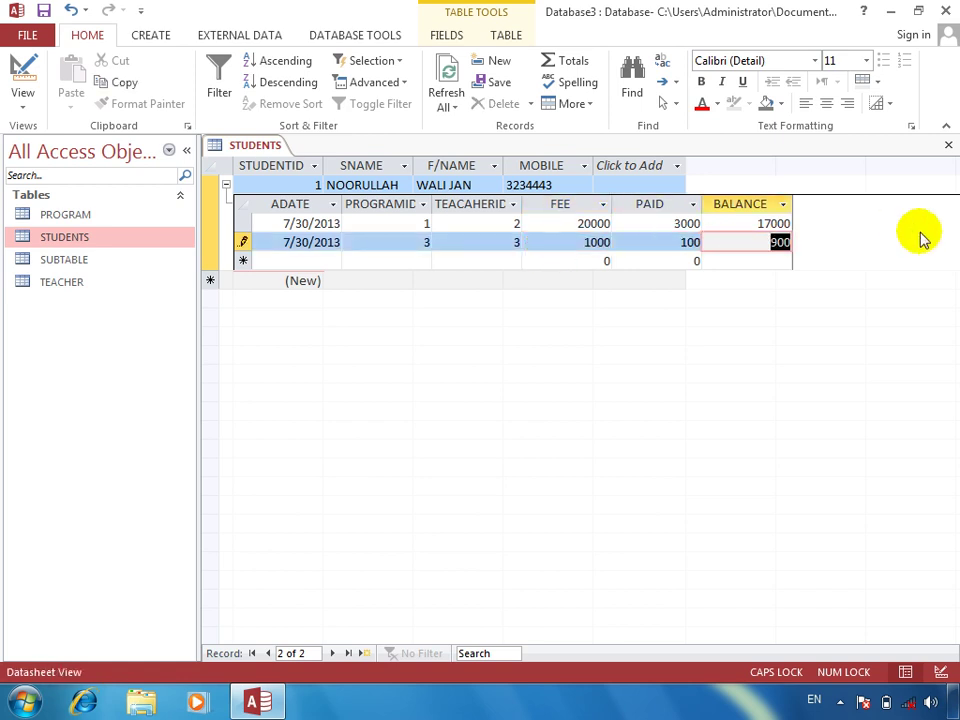
Open SUBTABLE in Design view and insert a blank field row above TEACAHERID.
{"action": "left_click", "coordinate": [52, 264]}
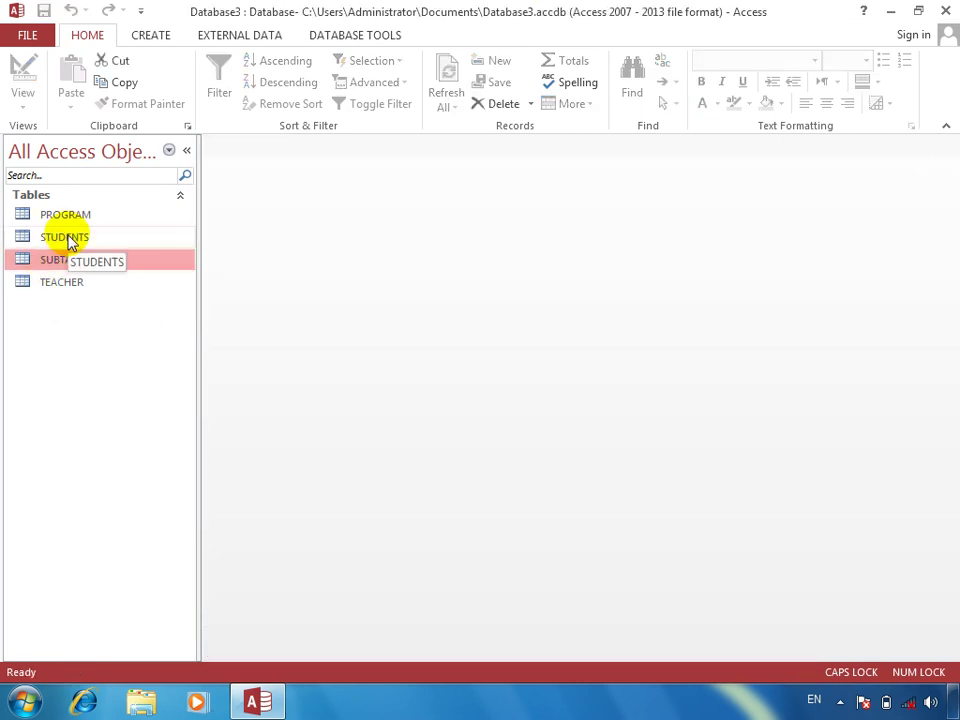
{"action": "left_click", "coordinate": [69, 241]}
{"action": "double_click", "coordinate": [66, 260]}
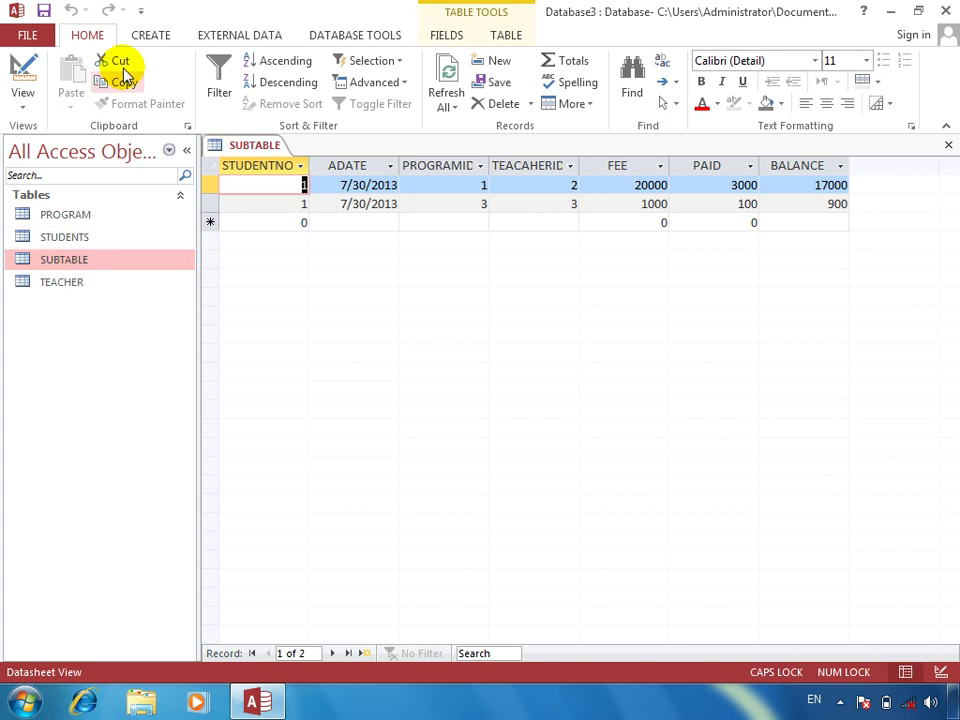
{"action": "left_click", "coordinate": [24, 68]}
{"action": "right_click", "coordinate": [207, 234]}
{"action": "left_click", "coordinate": [271, 334]}
{"action": "left_click", "coordinate": [287, 237]}
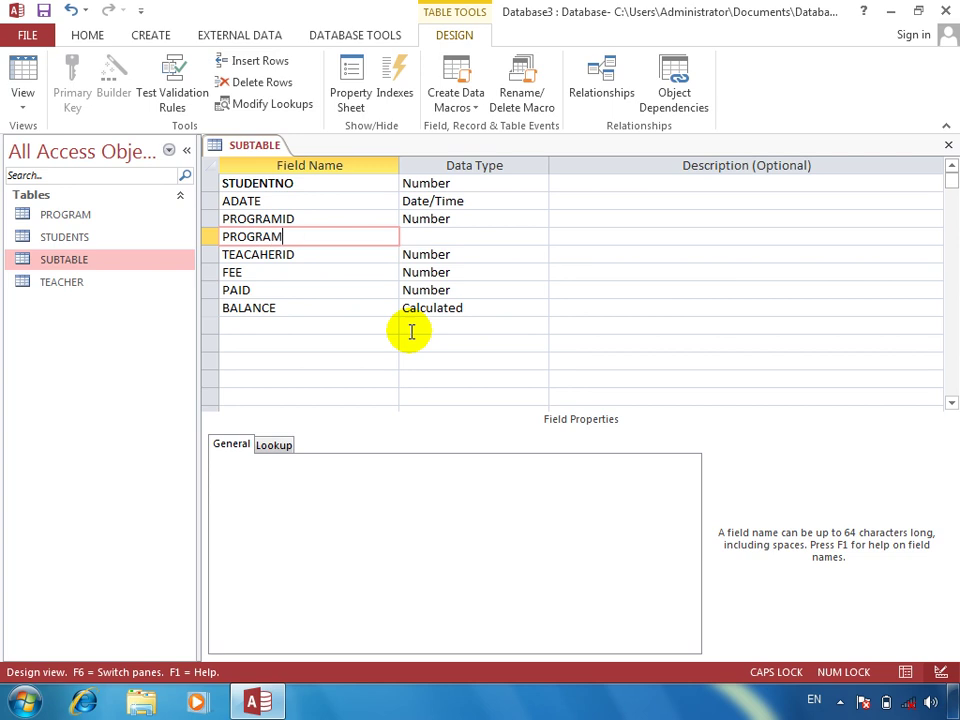
Keep PROGRAMNAME as Short Text and insert a new TEHACERNAME field above FEE.
{"action": "key", "text": "Tab"}
{"action": "key", "text": "Tab"}
{"action": "key", "text": "Tab"}
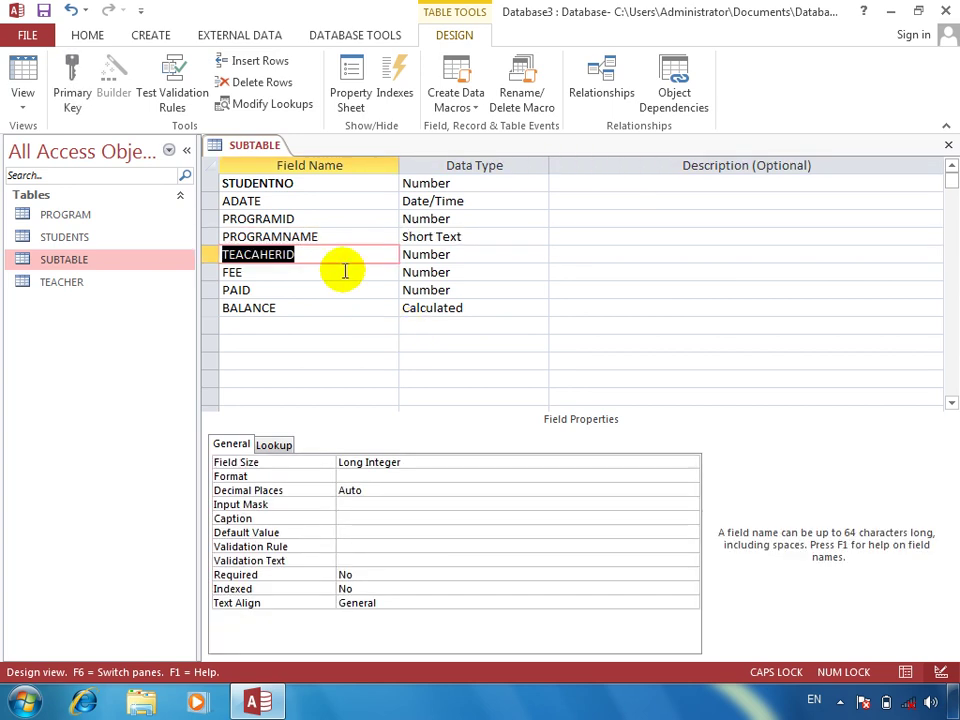
{"action": "left_click", "coordinate": [211, 272]}
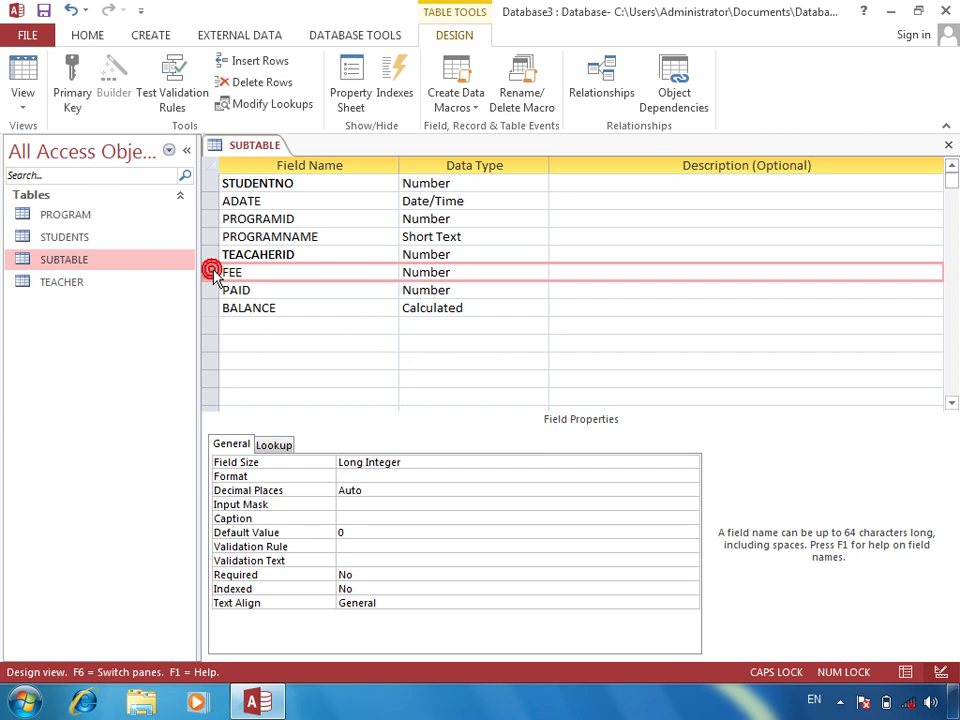
{"action": "right_click", "coordinate": [211, 272]}
{"action": "left_click", "coordinate": [277, 372]}
{"action": "left_click", "coordinate": [289, 272]}
{"action": "type", "text": "TEHACER"}
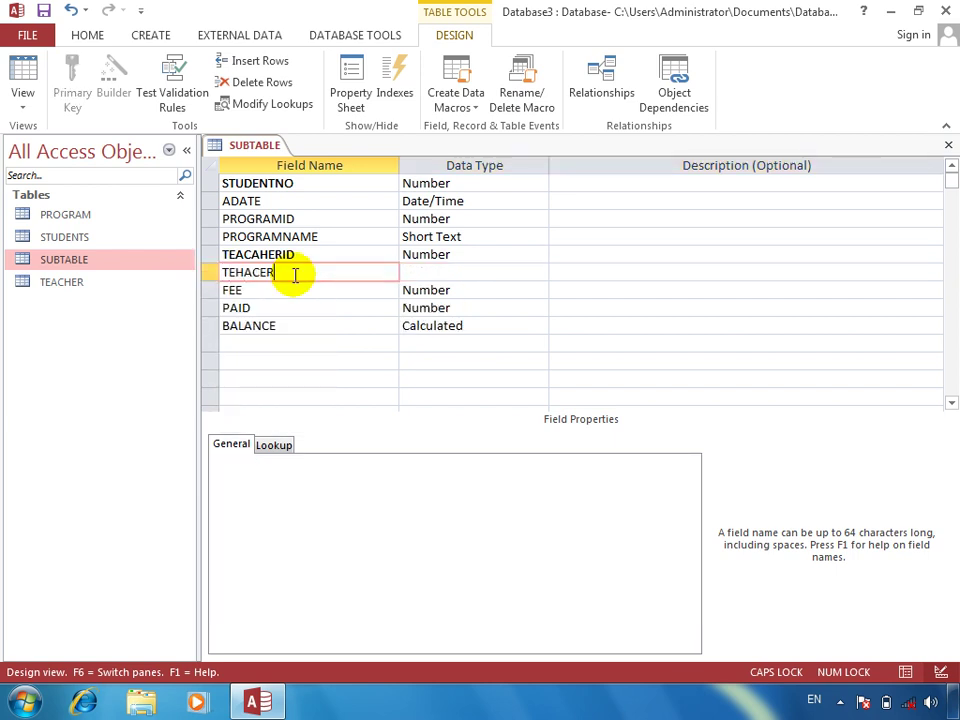
{"action": "type", "text": "NAME"}
{"action": "key", "text": "Tab"}
{"action": "key", "text": "Tab"}
{"action": "key", "text": "Tab"}
Make TEHACERNAME a combo box with row source SELECT TEACHERNAME FROM TEACHER.
{"action": "left_click", "coordinate": [338, 272]}
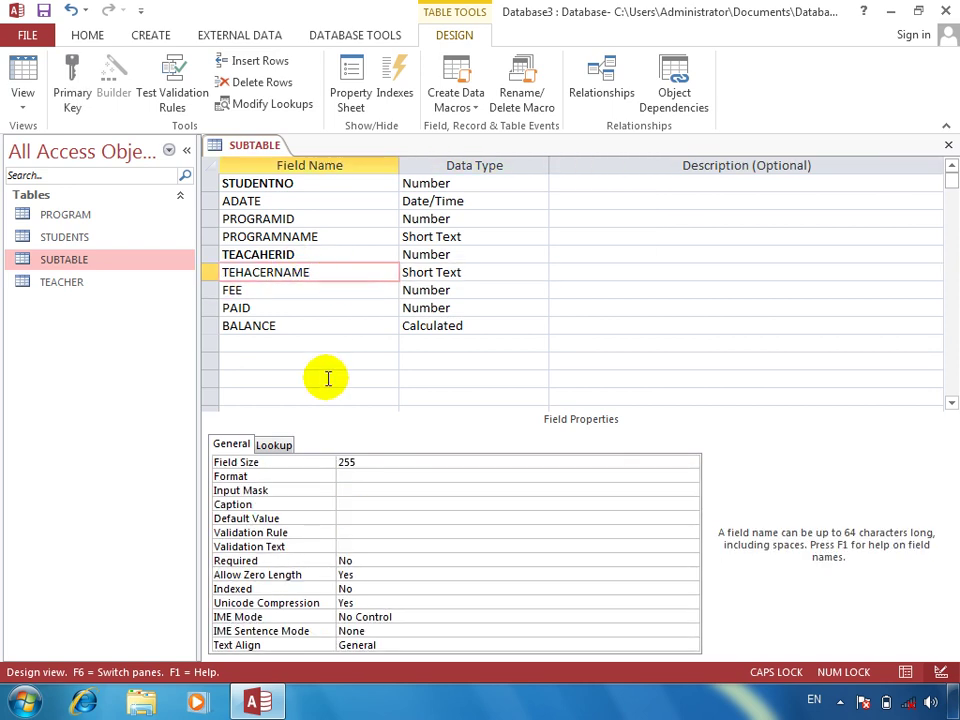
{"action": "left_click", "coordinate": [273, 445]}
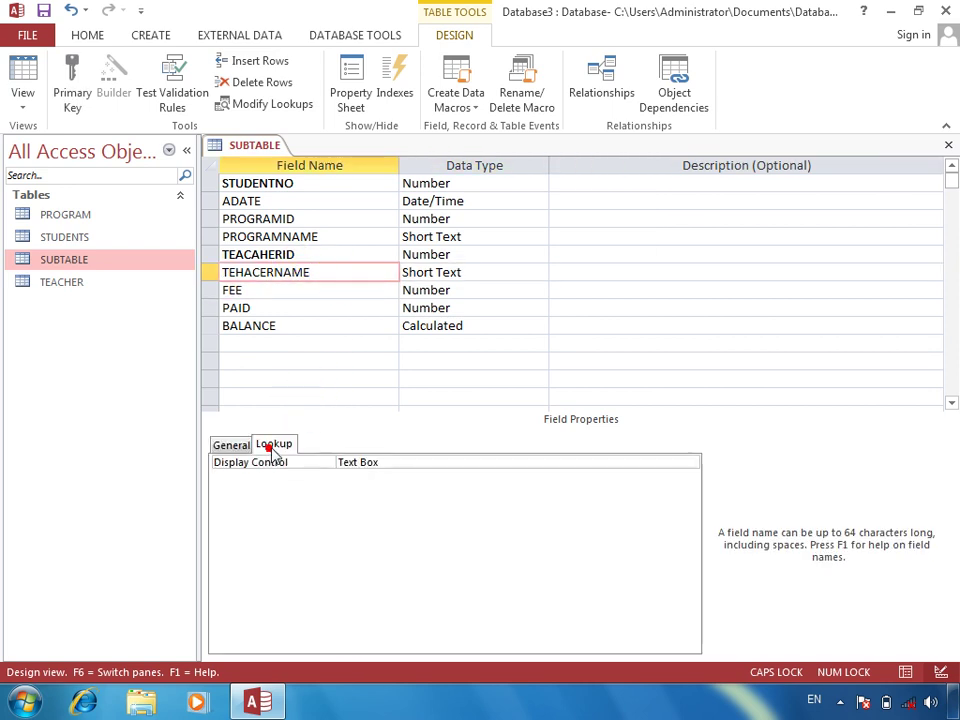
{"action": "double_click", "coordinate": [405, 463]}
{"action": "double_click", "coordinate": [405, 463]}
{"action": "left_click", "coordinate": [402, 489]}
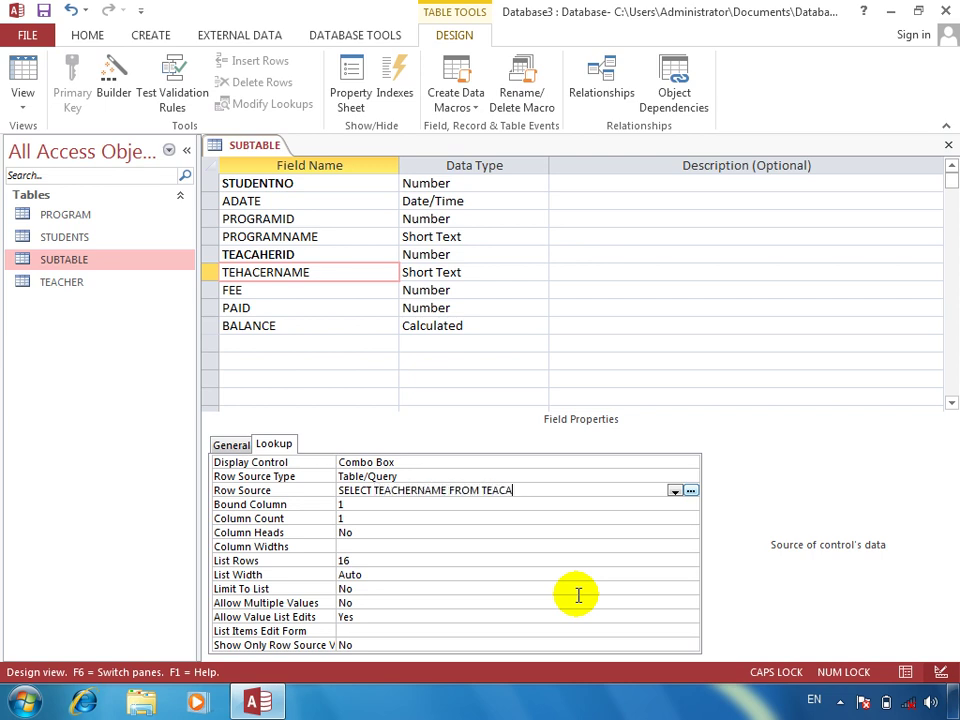
{"action": "key", "text": "Return"}
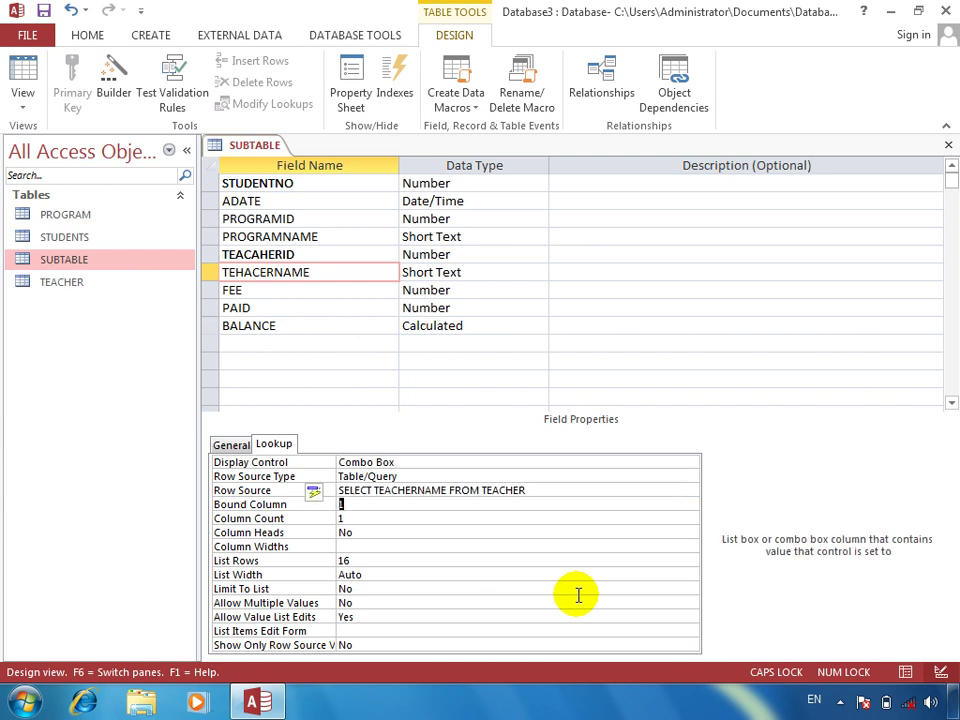
Make PROGRAMNAME a combo box with row source SELECT PROGRAMNAME FROM PROGRAM.
{"action": "left_click", "coordinate": [338, 236]}
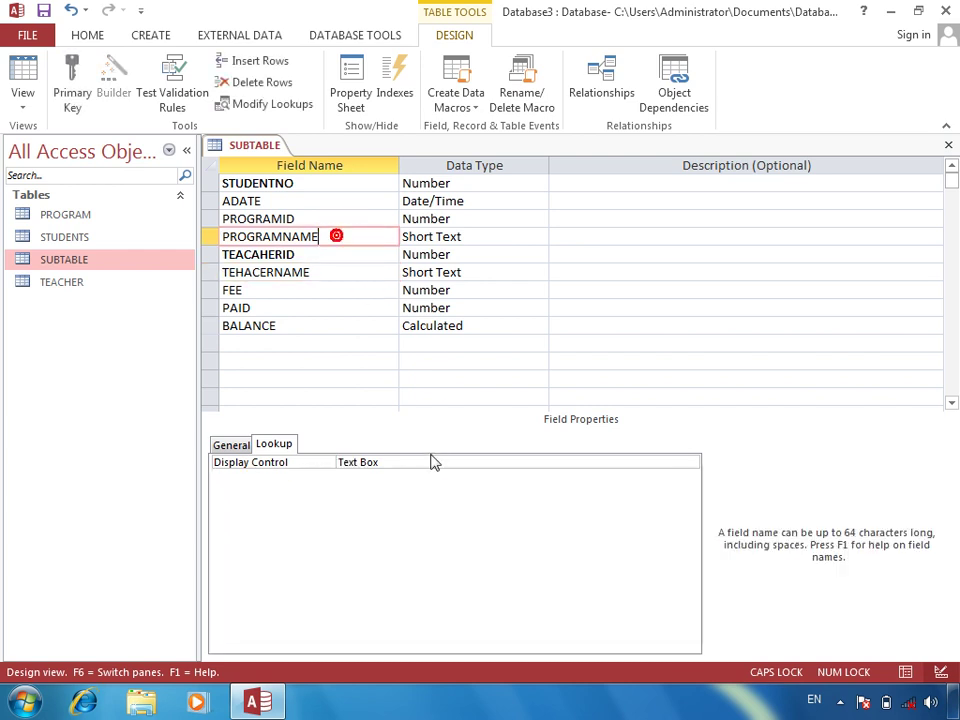
{"action": "left_click", "coordinate": [414, 462]}
{"action": "left_click", "coordinate": [418, 460]}
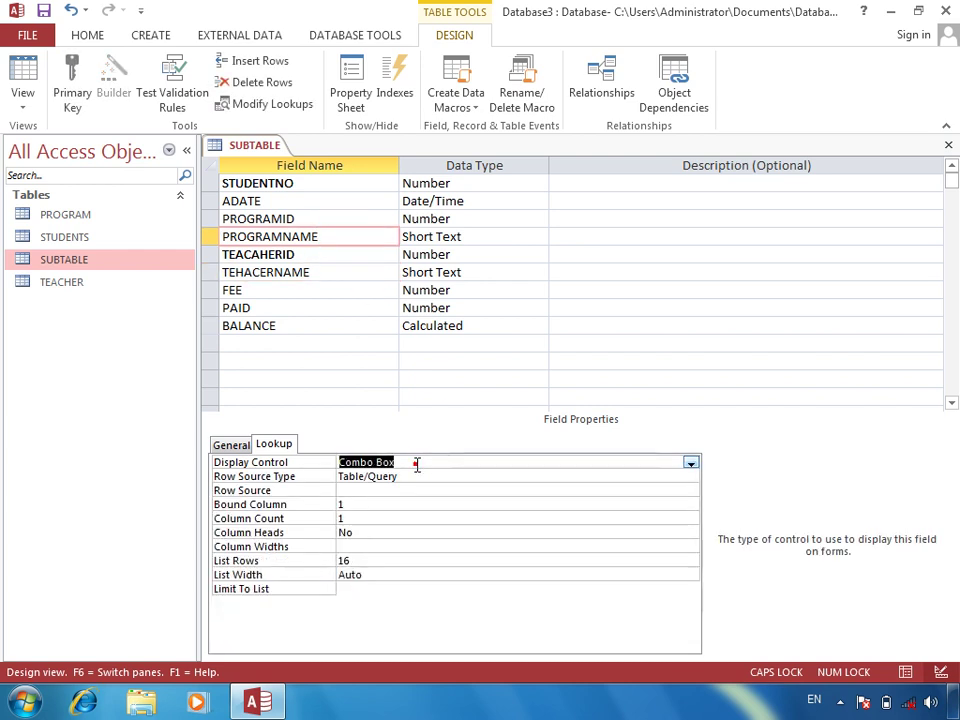
{"action": "left_click", "coordinate": [404, 490]}
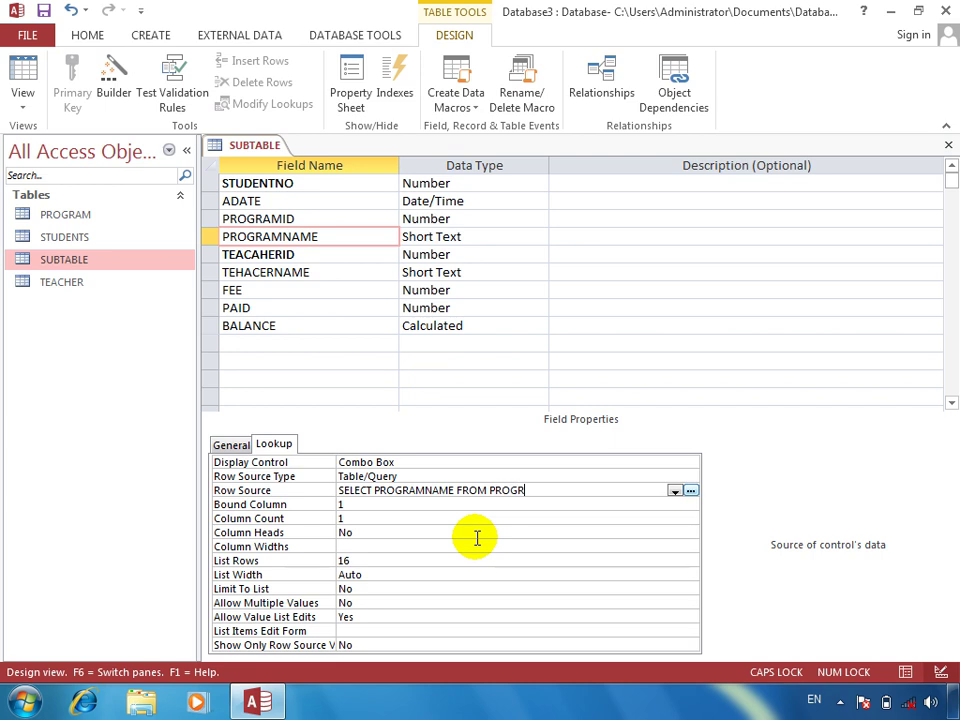
{"action": "key", "text": "Return"}
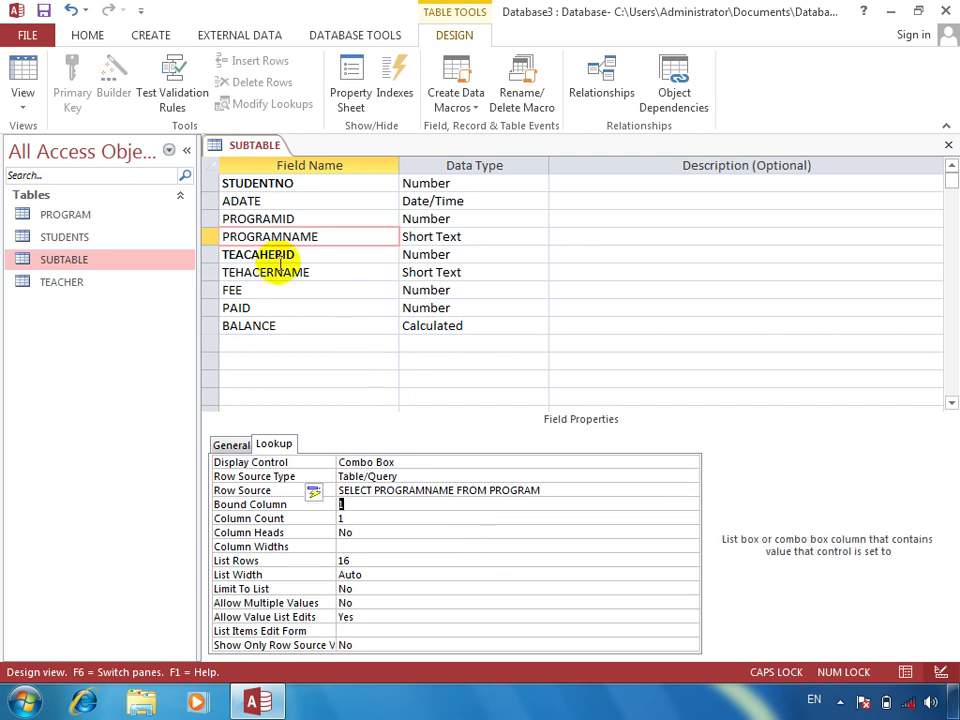
Save the design and set the first record's program to DIT in Datasheet view.
{"action": "left_click", "coordinate": [25, 88]}
{"action": "key", "text": "Return"}
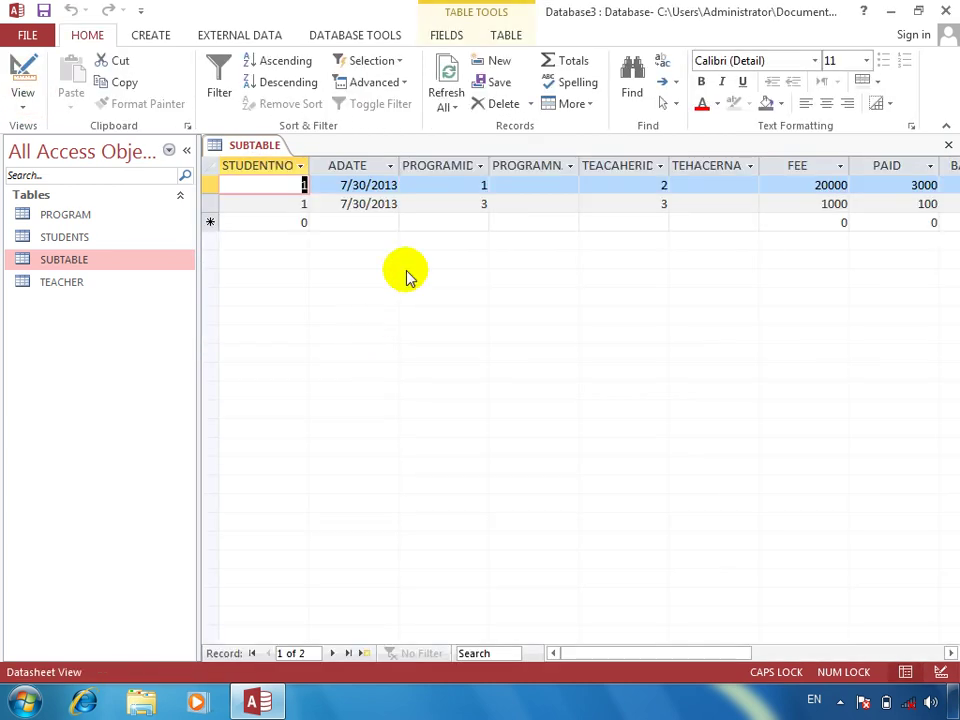
{"action": "left_click", "coordinate": [536, 185]}
{"action": "left_click", "coordinate": [569, 186]}
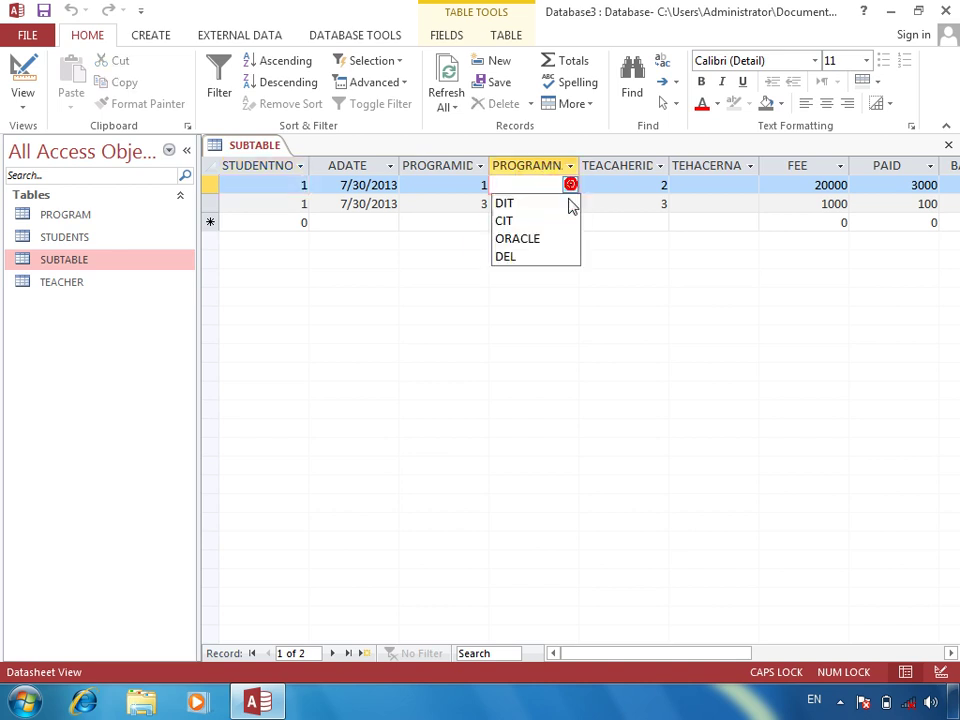
{"action": "left_click", "coordinate": [535, 204]}
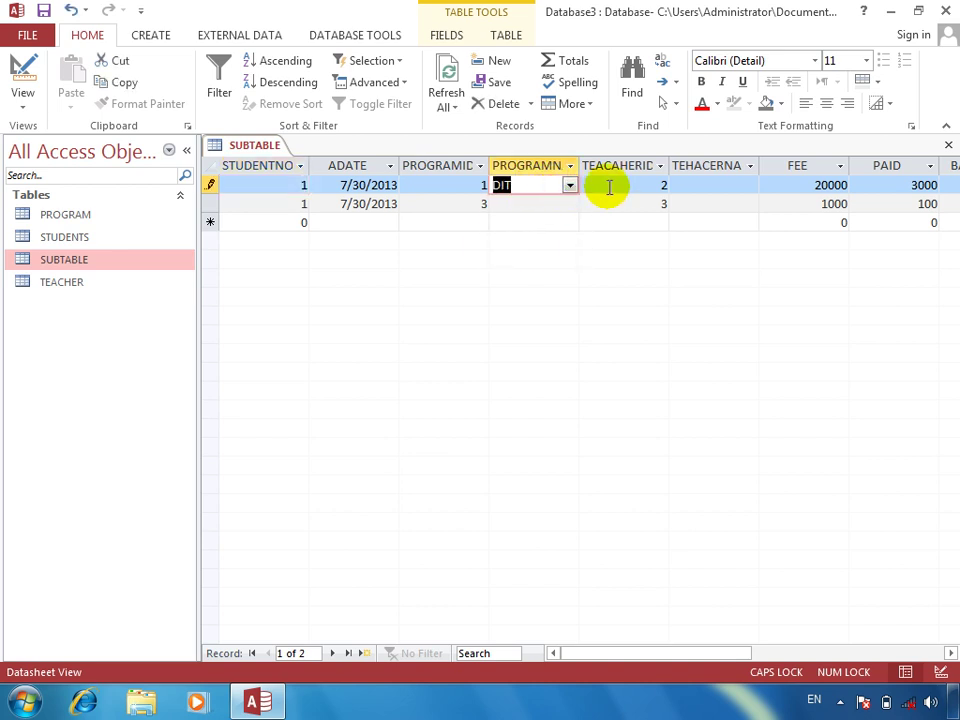
Try the first record's empty teacher-name list, dismiss the parameter prompt, and close SUBTABLE.
{"action": "left_click", "coordinate": [700, 185]}
{"action": "left_click", "coordinate": [750, 184]}
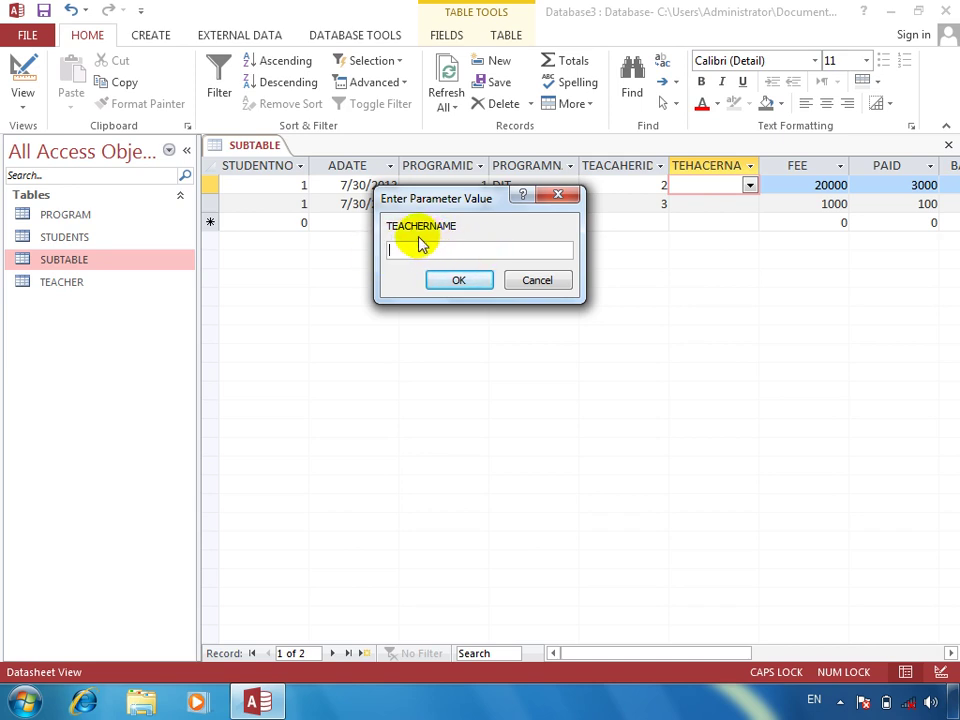
{"action": "left_click", "coordinate": [448, 282]}
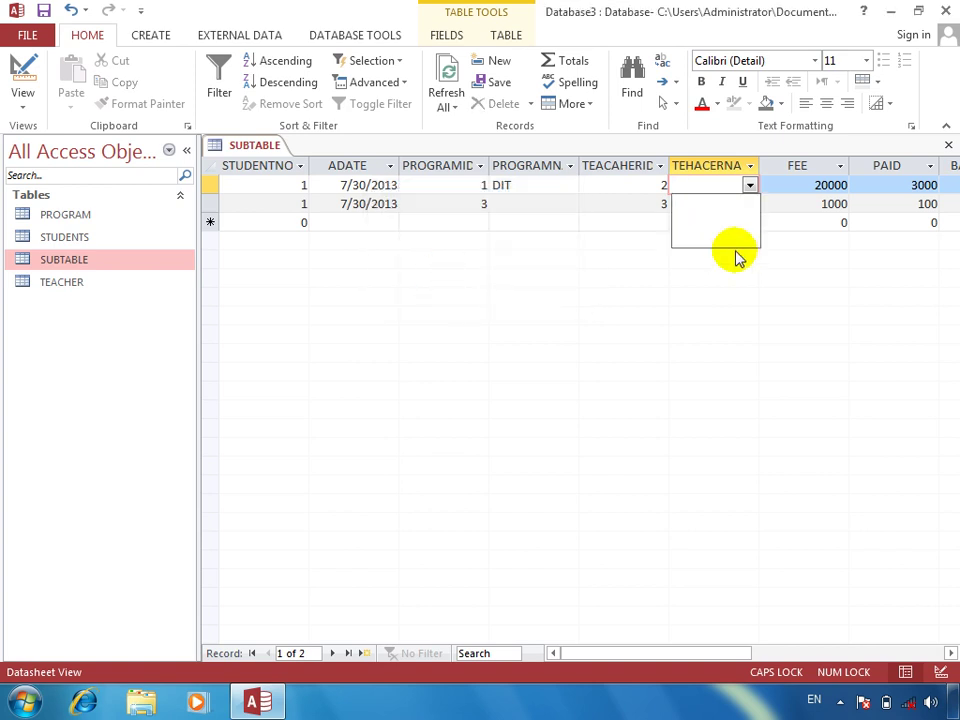
{"action": "left_click", "coordinate": [948, 145]}
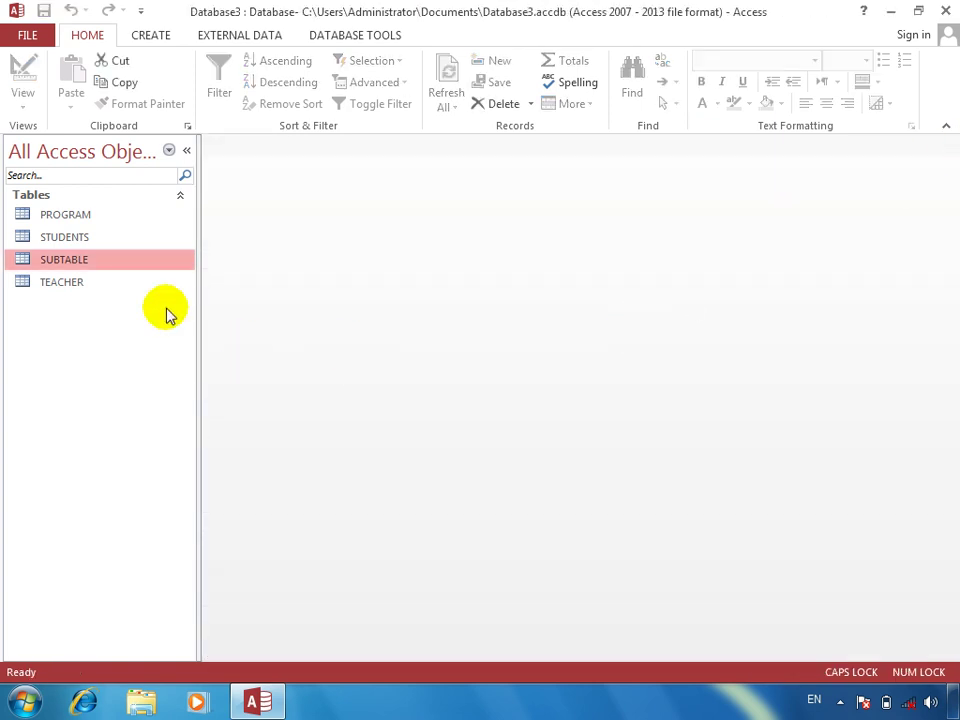
Widen TEACHER's teacher-name column, save the layout, and reopen SUBTABLE.
{"action": "double_click", "coordinate": [90, 285]}
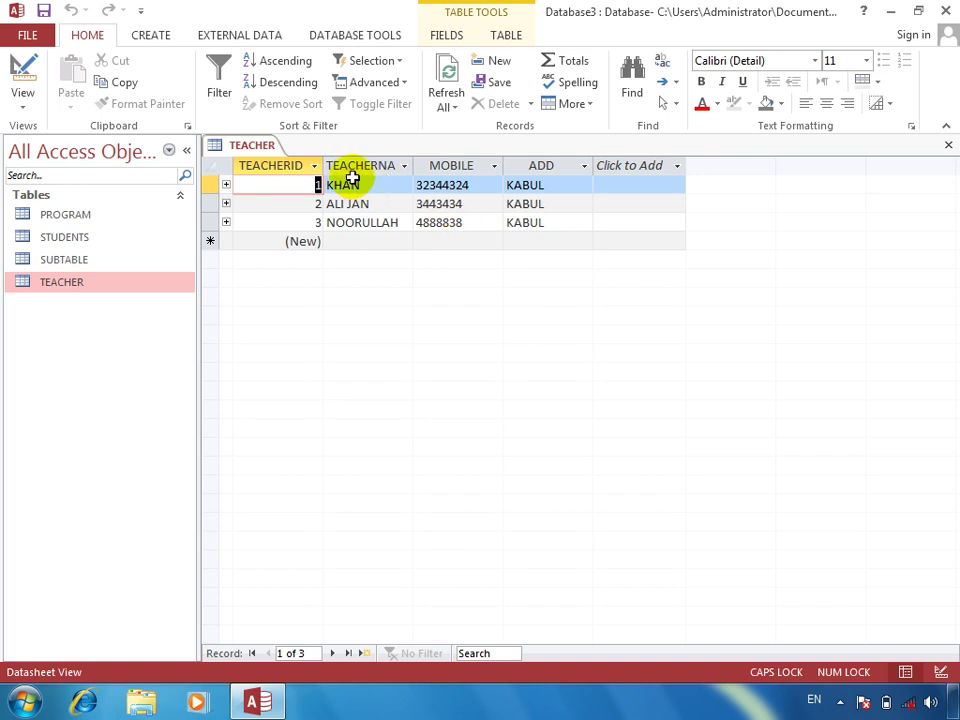
{"action": "left_click_drag", "start_coordinate": [413, 165], "coordinate": [430, 165]}
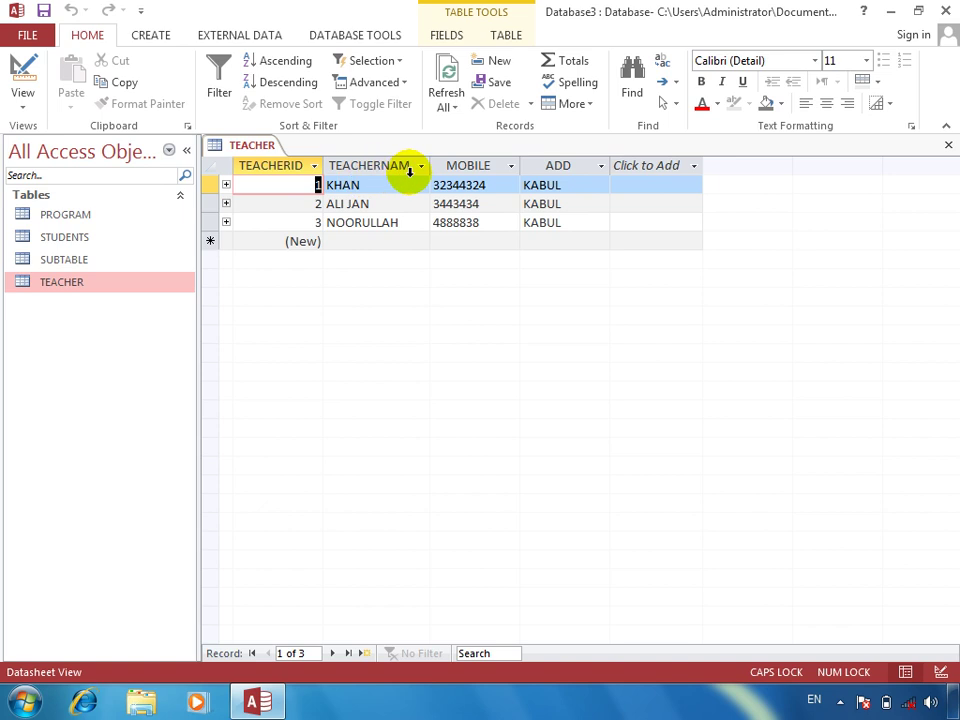
{"action": "left_click", "coordinate": [948, 145]}
{"action": "left_click", "coordinate": [409, 401]}
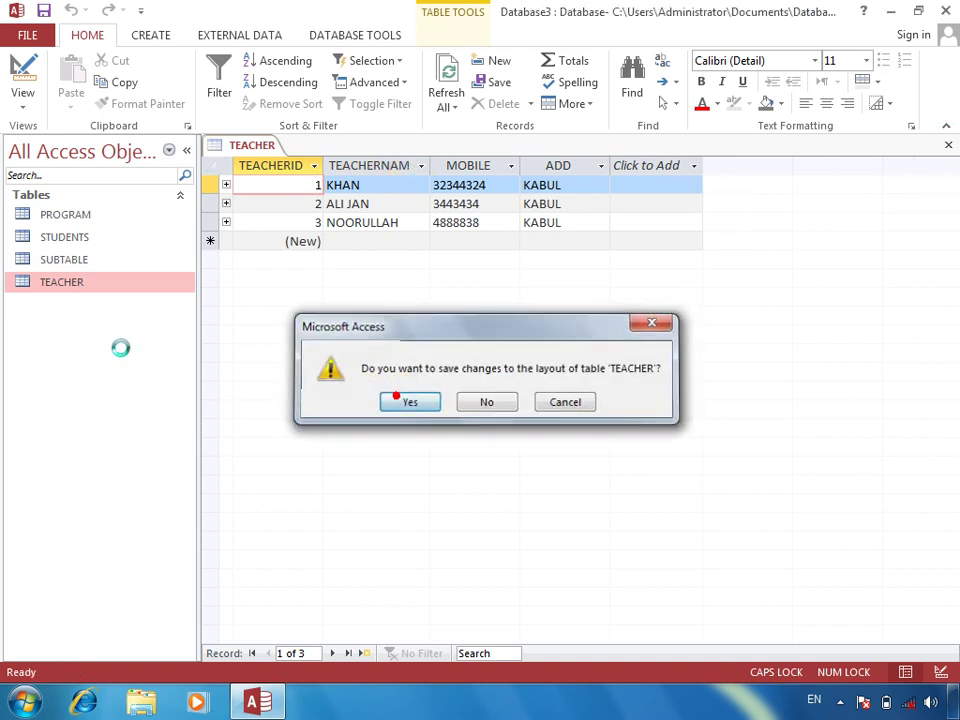
{"action": "double_click", "coordinate": [62, 262]}
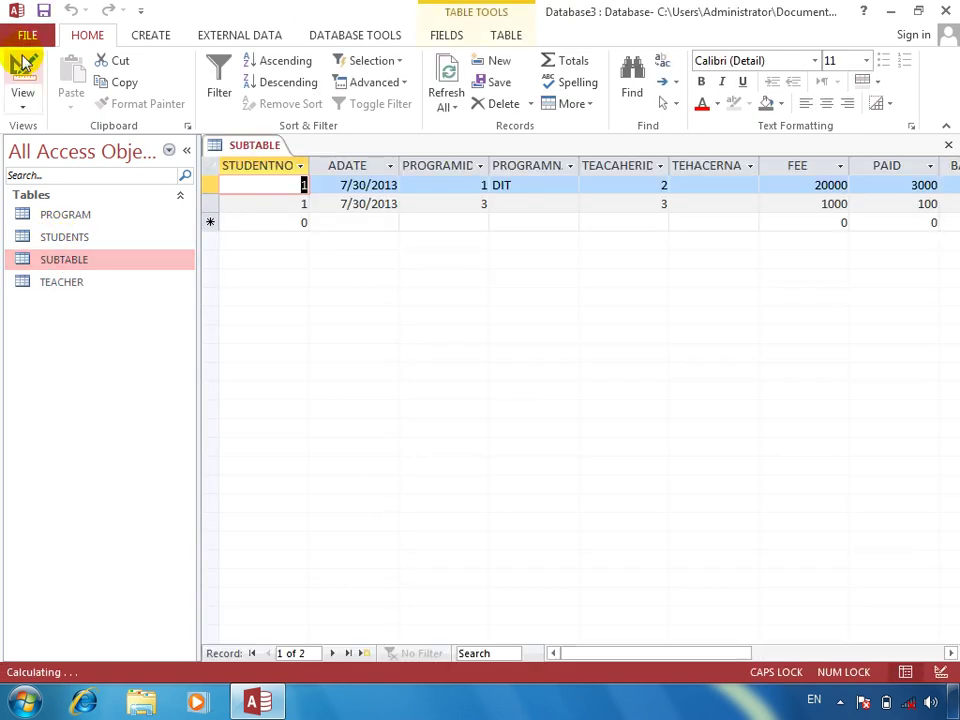
Correct TEHACERNAME's row source to SELECT TEACHERNAM FROM TEACHER and save the design.
{"action": "left_click", "coordinate": [22, 62]}
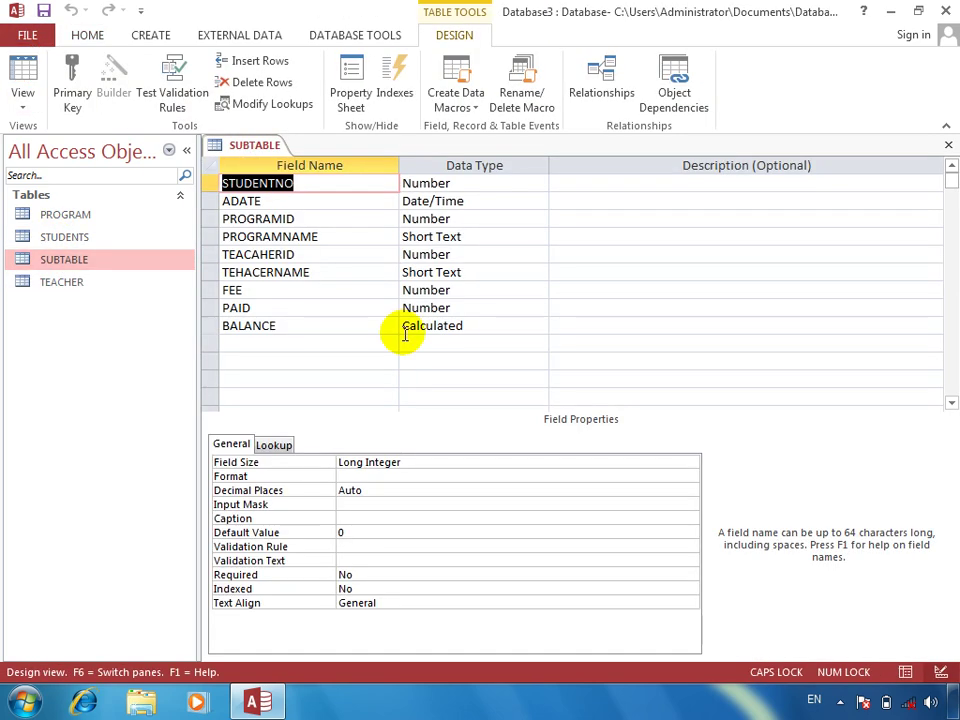
{"action": "left_click", "coordinate": [339, 270]}
{"action": "left_click", "coordinate": [274, 445]}
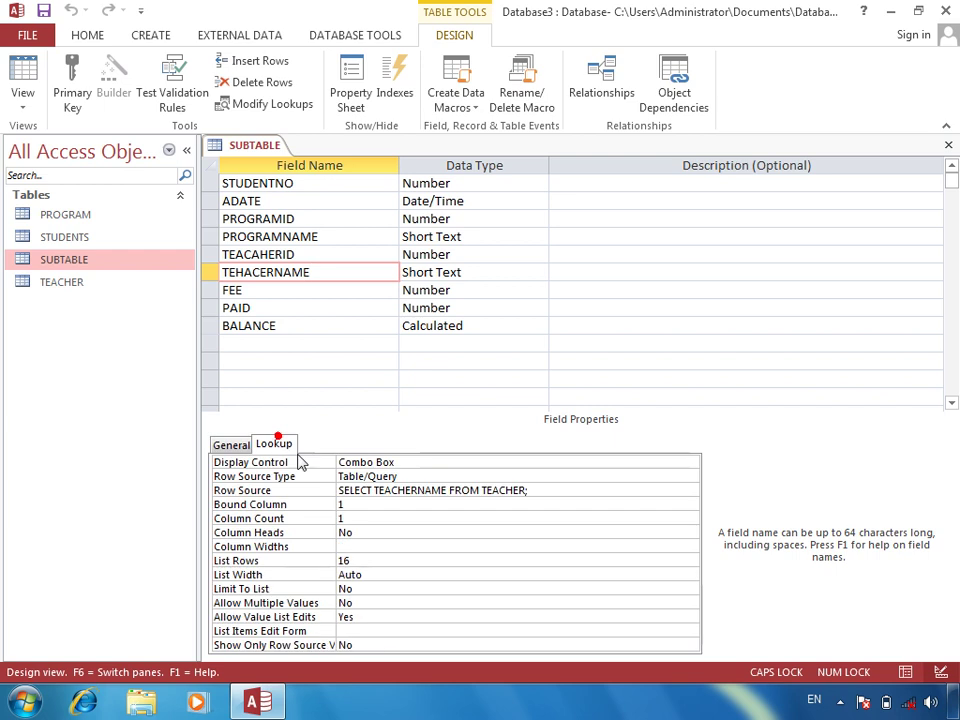
{"action": "left_click", "coordinate": [447, 489]}
{"action": "key", "text": "BackSpace"}
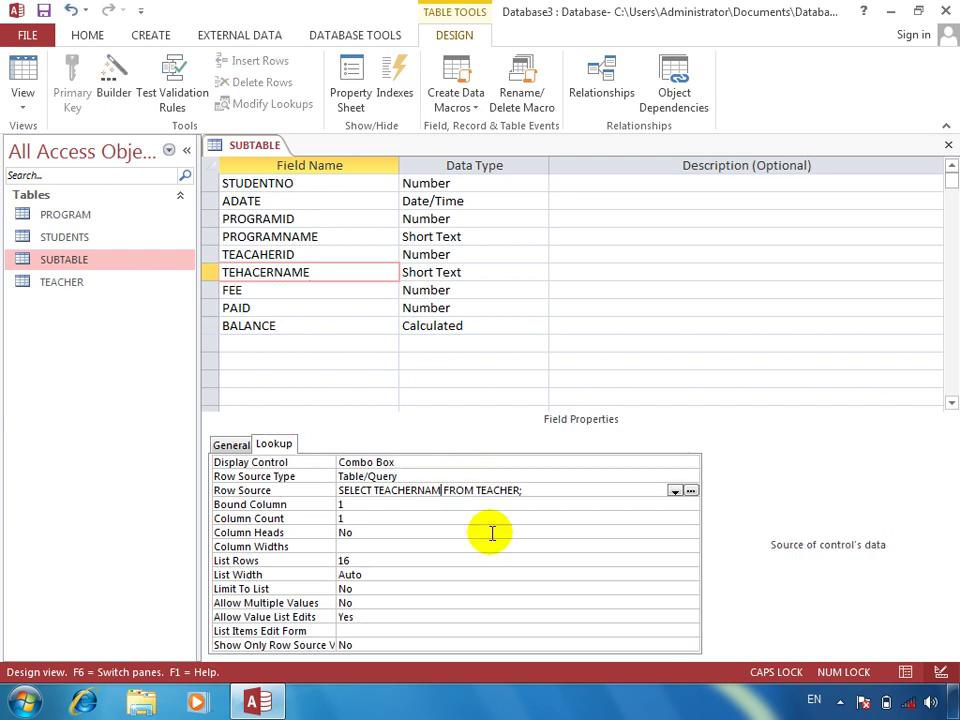
{"action": "key", "text": "Return"}
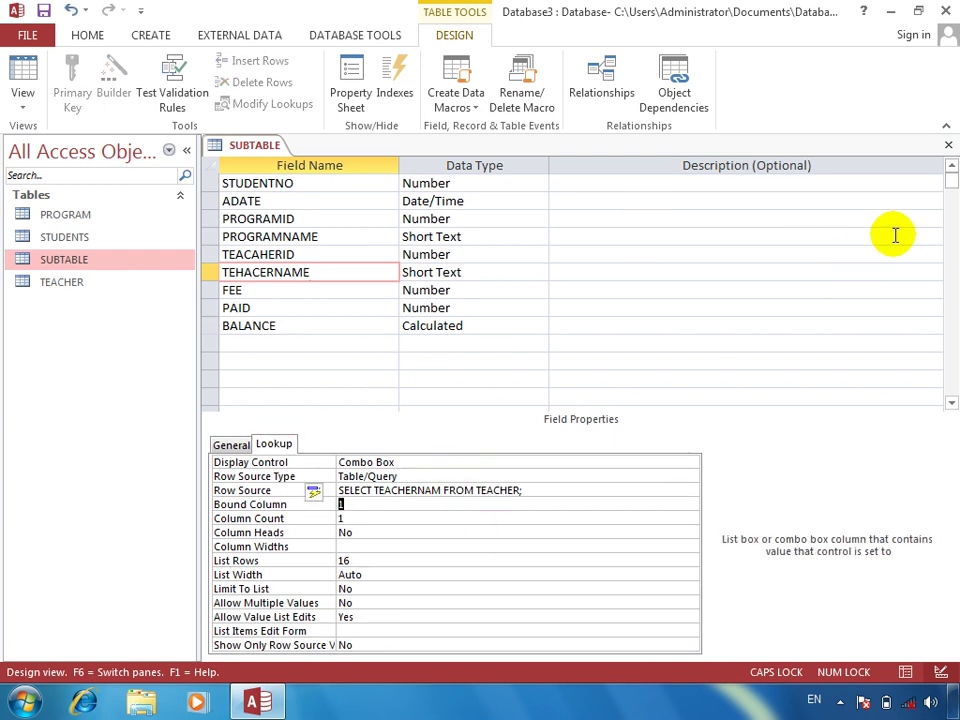
{"action": "left_click", "coordinate": [948, 145]}
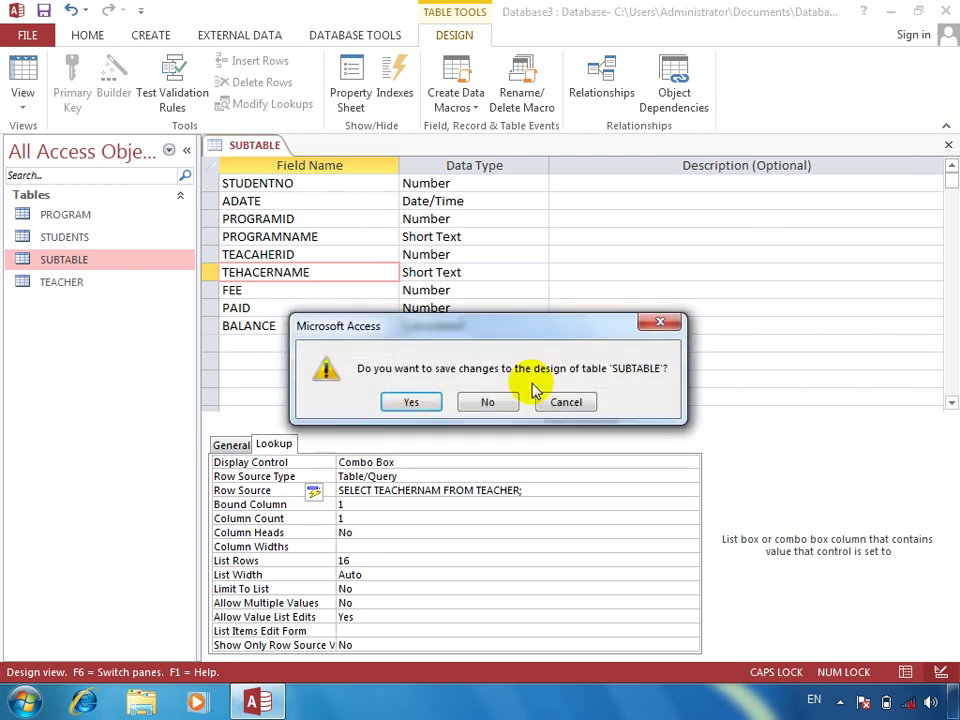
{"action": "left_click", "coordinate": [500, 401]}
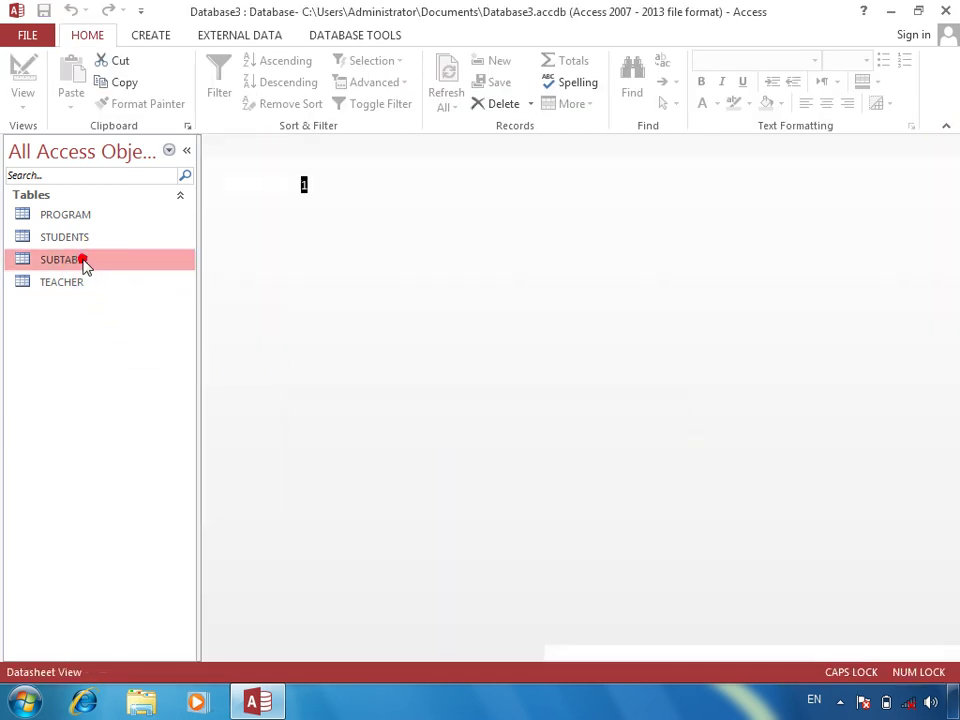
Reopen SUBTABLE, pick the second teacher for the first record, and close it.
{"action": "double_click", "coordinate": [80, 258]}
{"action": "left_click", "coordinate": [740, 186]}
{"action": "left_click", "coordinate": [749, 185]}
{"action": "left_click", "coordinate": [730, 224]}
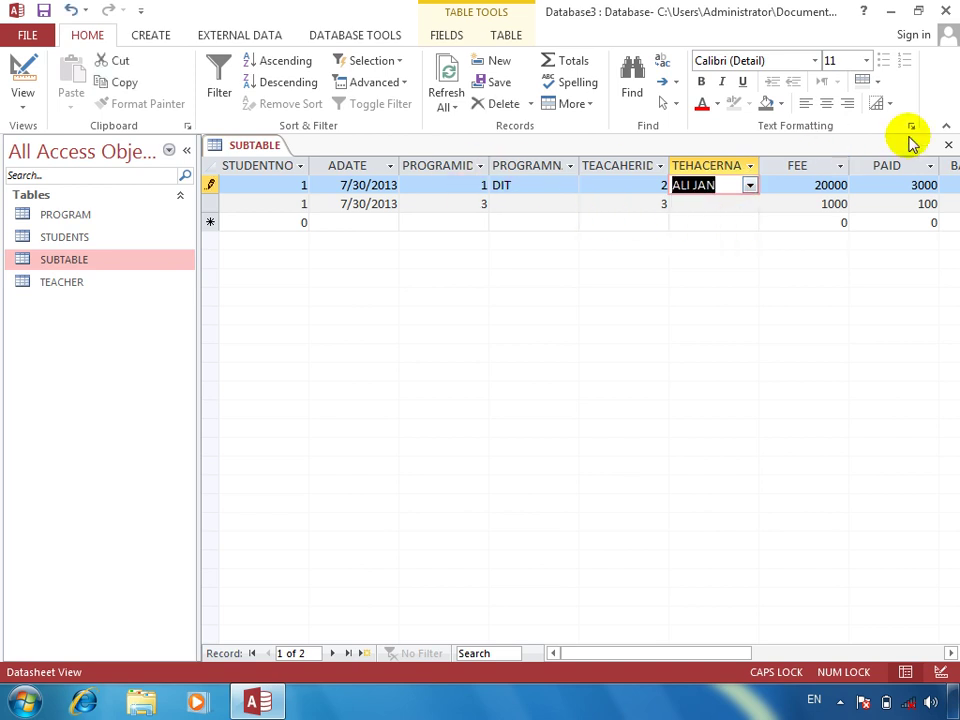
{"action": "left_click", "coordinate": [949, 147]}
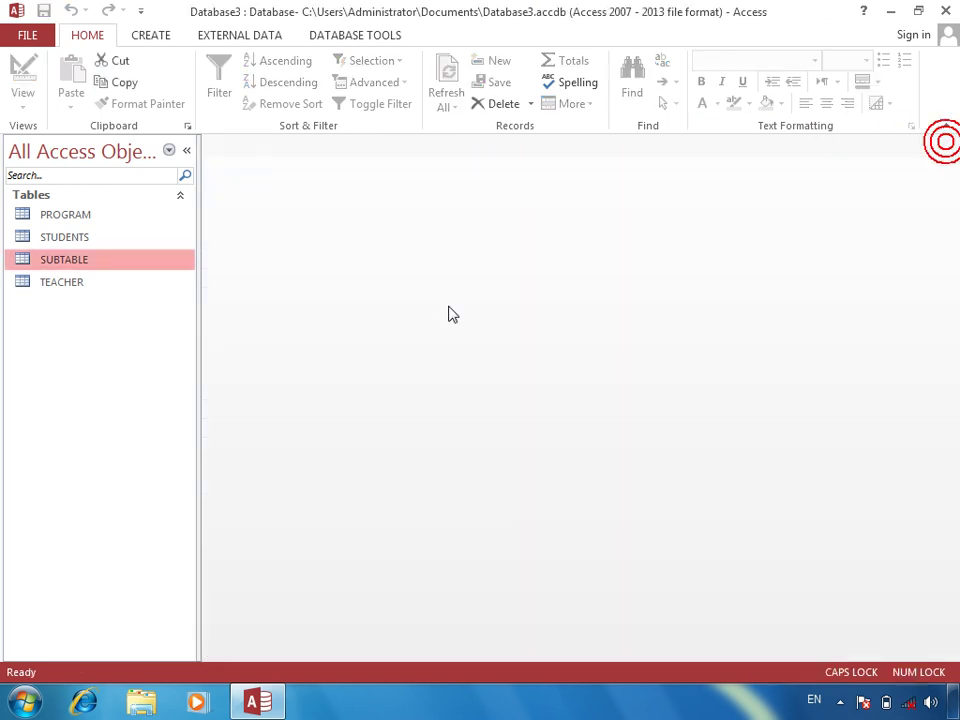
Add a new student with name and mobile number in STUDENTS, then expand its payments.
{"action": "double_click", "coordinate": [71, 238]}
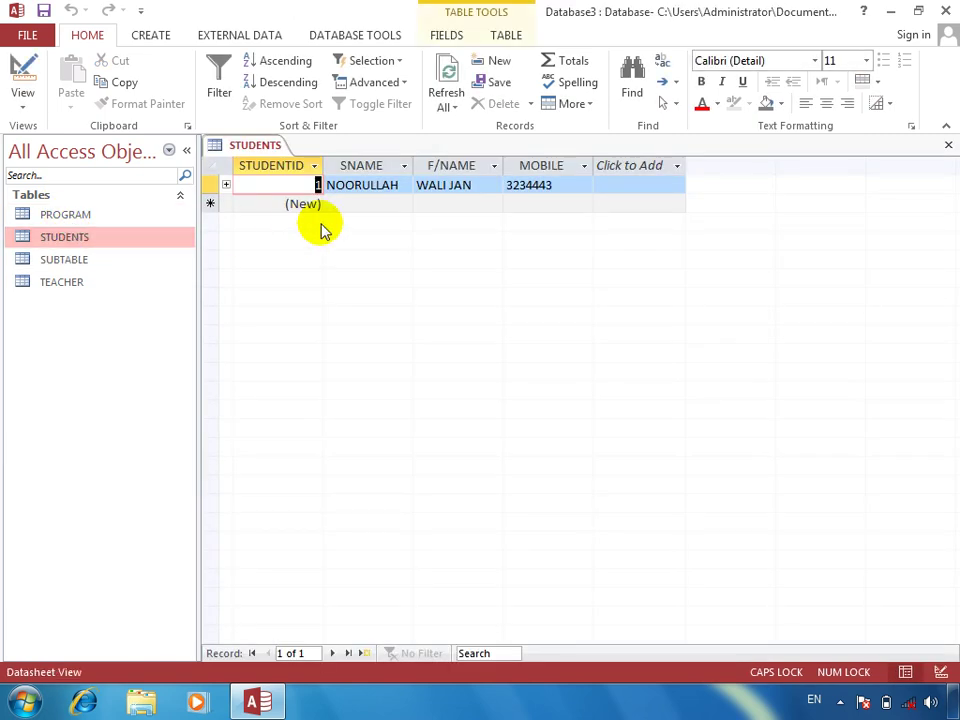
{"action": "left_click", "coordinate": [381, 206]}
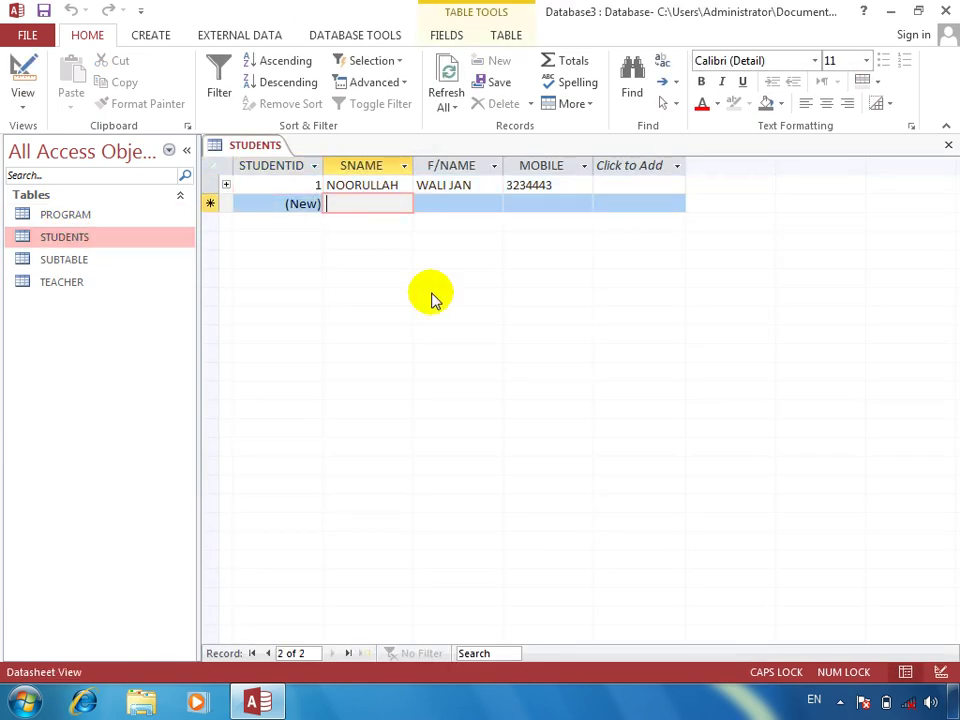
{"action": "type", "text": "KHAN"}
{"action": "key", "text": "Tab"}
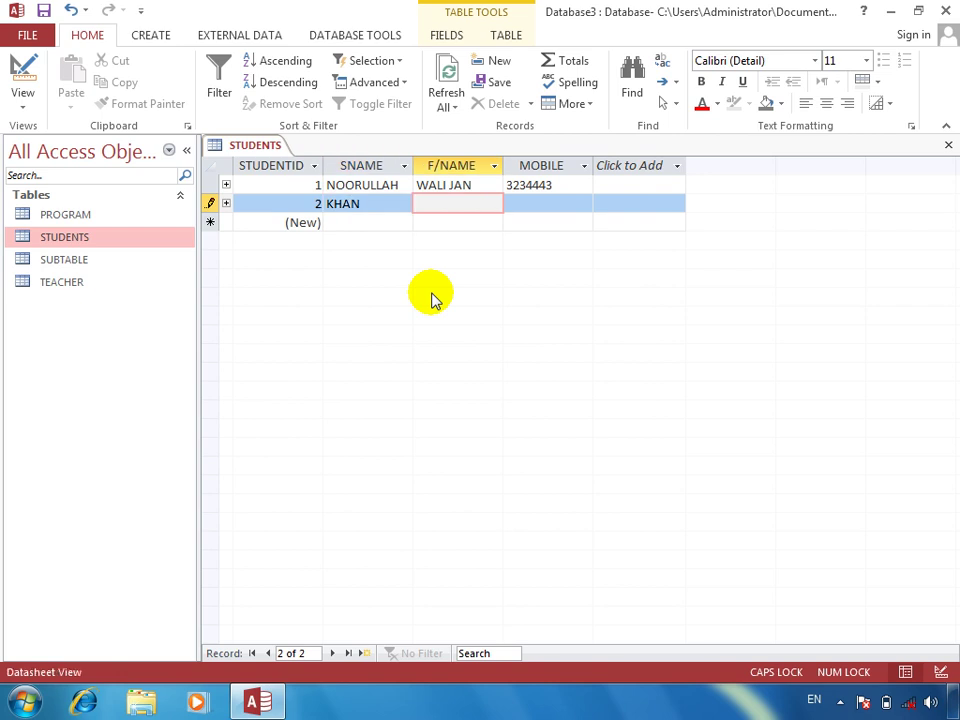
{"action": "key", "text": "Tab"}
{"action": "type", "text": "3"}
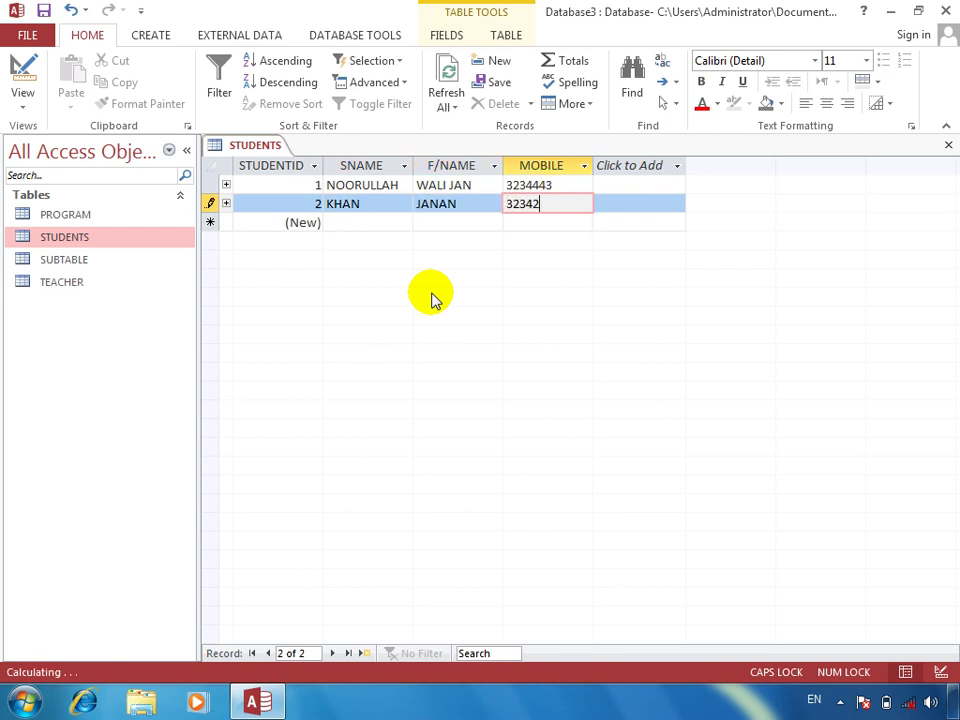
{"action": "key", "text": "Tab"}
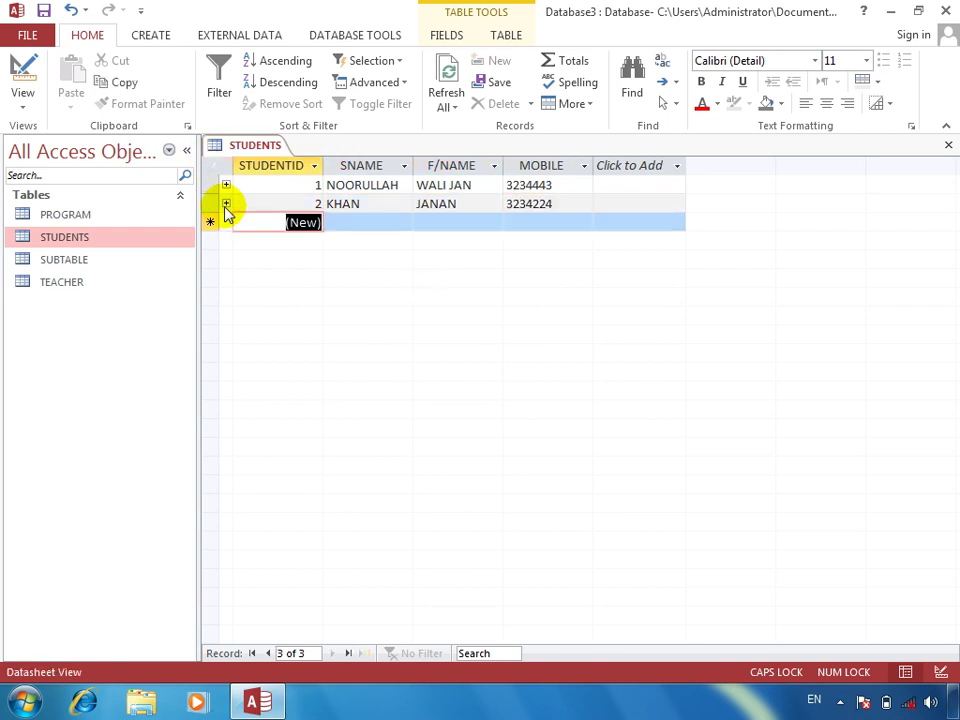
{"action": "left_click", "coordinate": [225, 205]}
Start the student's payment with today's date 7/30/2013, program ID 3 and ORACLE.
{"action": "left_click", "coordinate": [274, 241]}
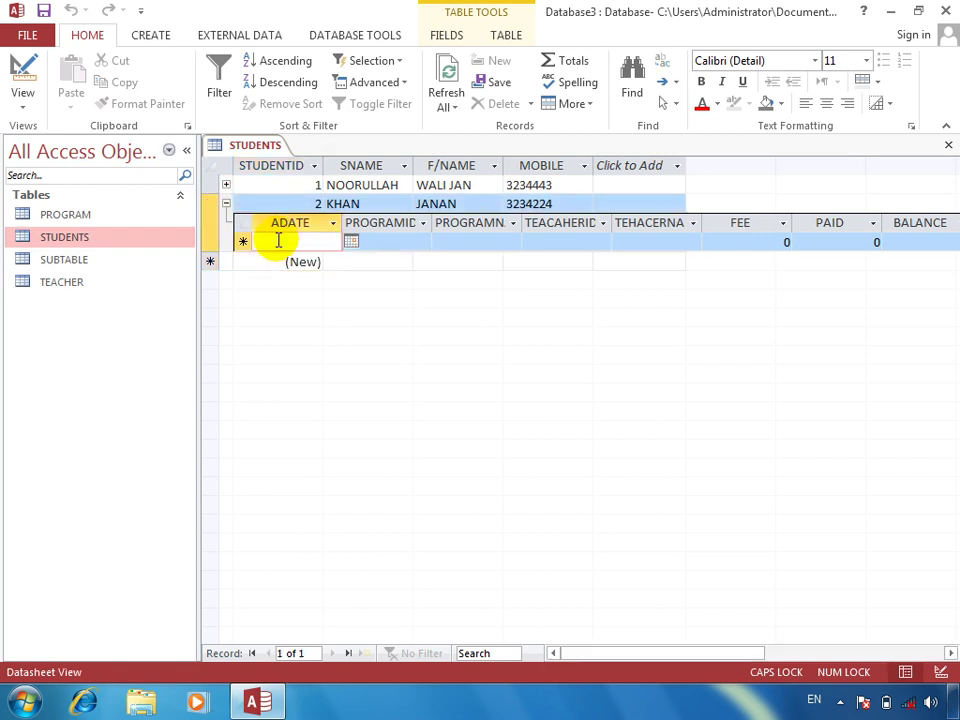
{"action": "key", "text": "ctrl+semicolon"}
{"action": "key", "text": "Tab"}
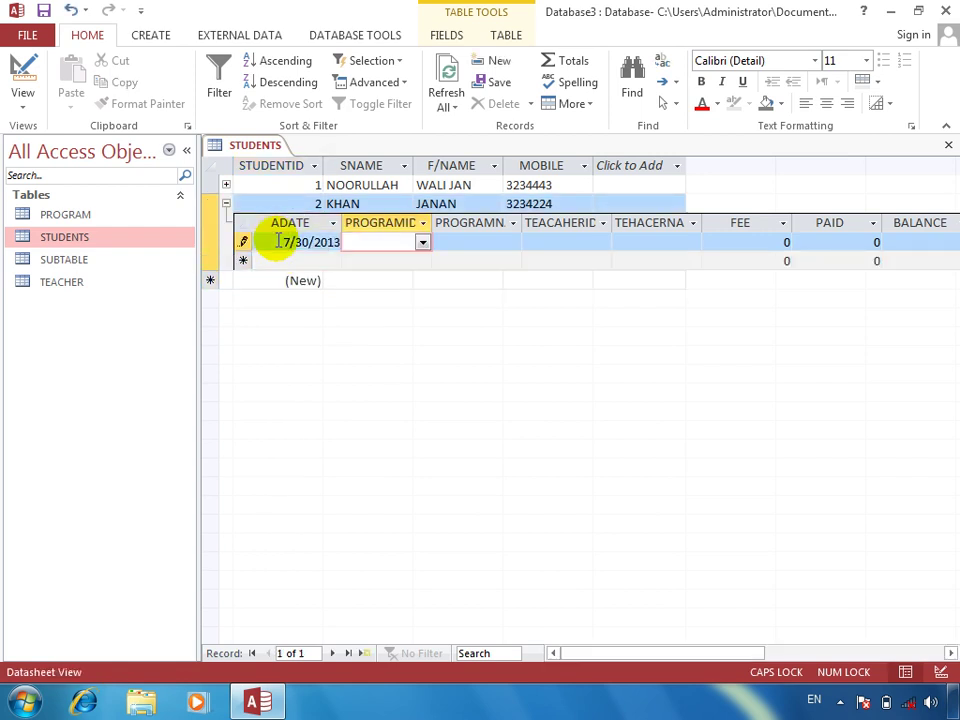
{"action": "left_click", "coordinate": [422, 243]}
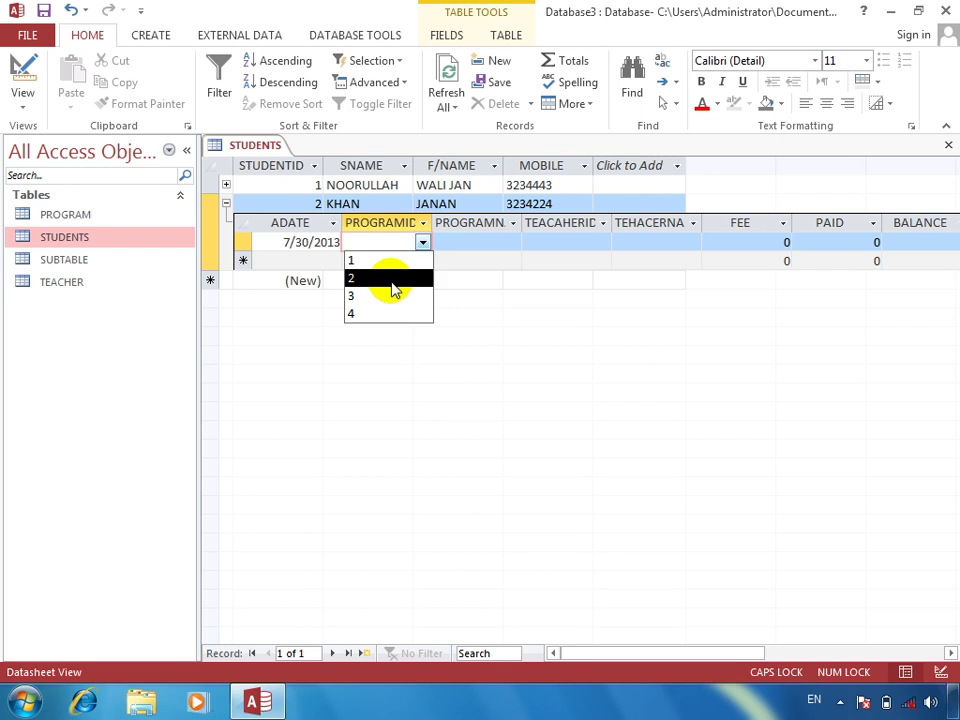
{"action": "left_click", "coordinate": [390, 296]}
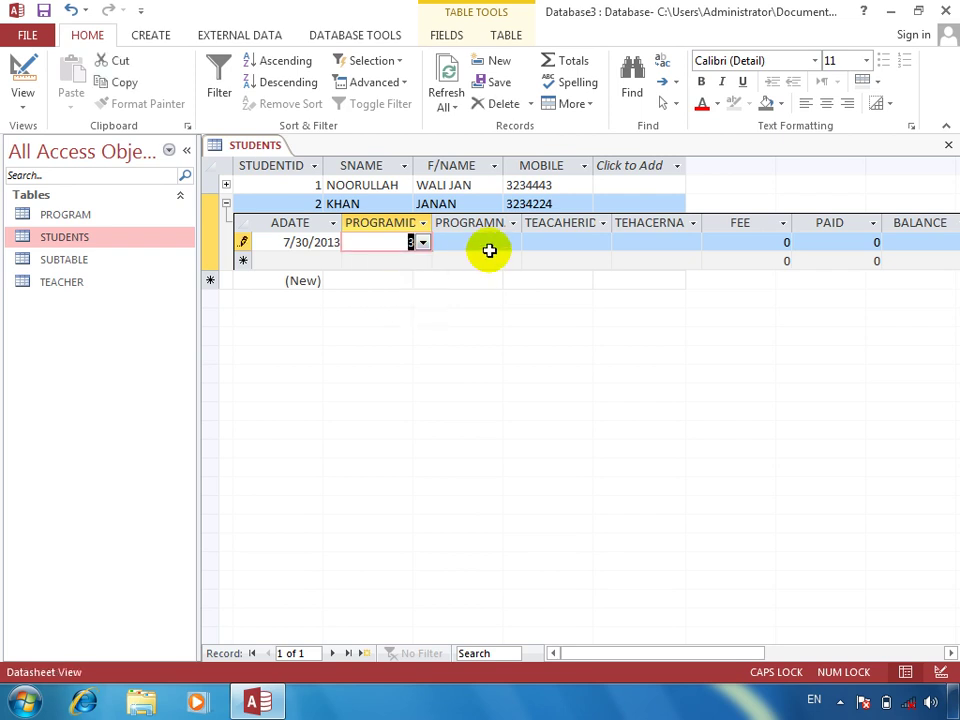
{"action": "left_click", "coordinate": [490, 249]}
{"action": "left_click", "coordinate": [512, 243]}
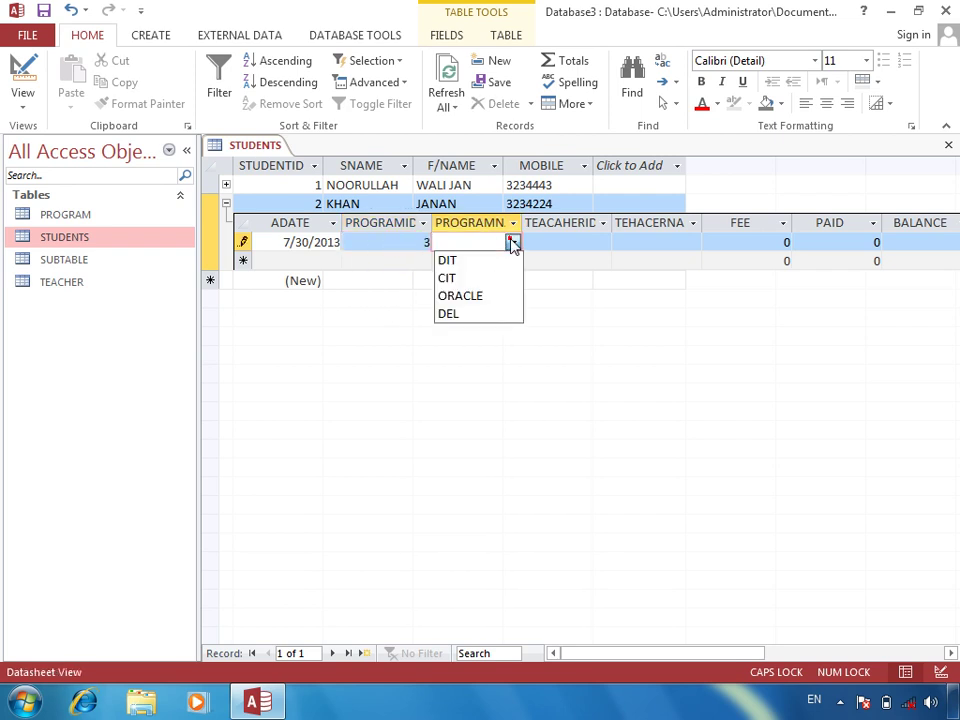
{"action": "left_click", "coordinate": [480, 295]}
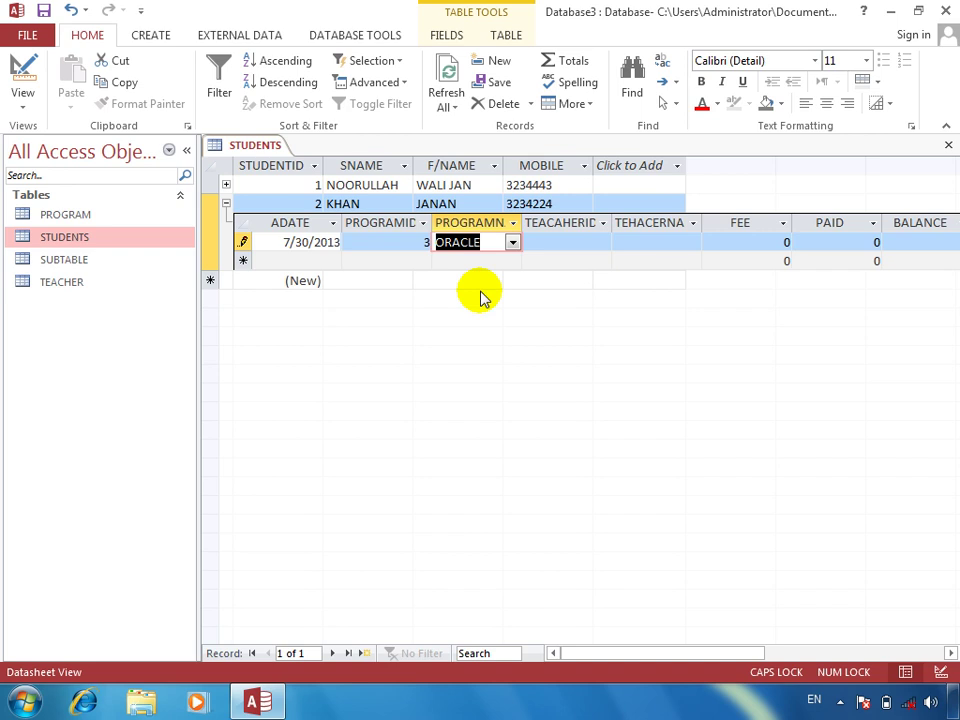
{"action": "left_click", "coordinate": [574, 242]}
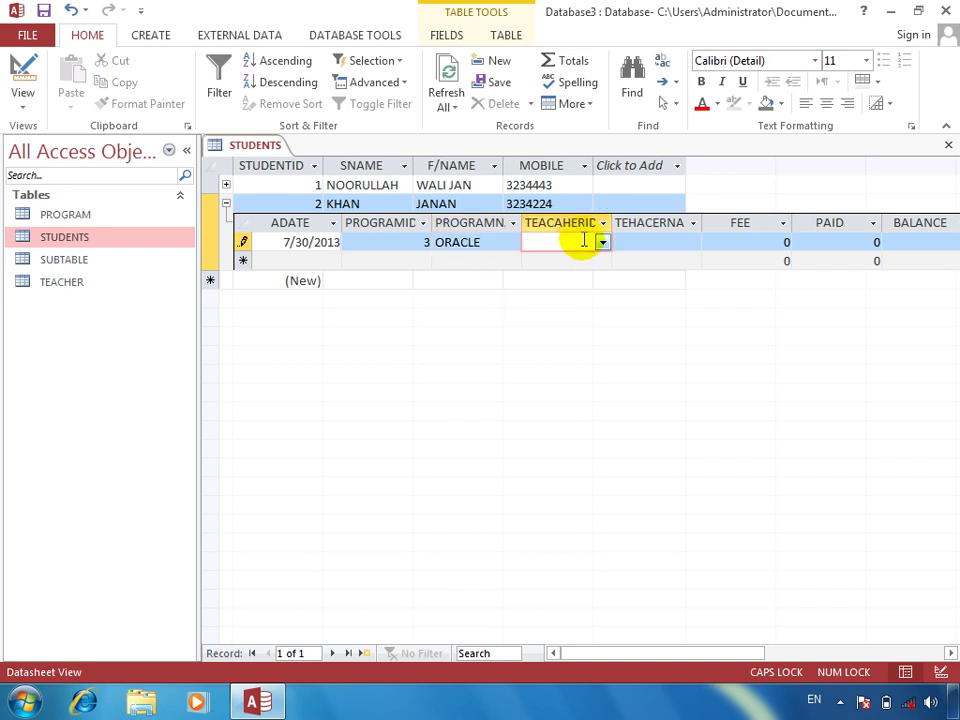
{"action": "left_click", "coordinate": [418, 242]}
{"action": "left_click", "coordinate": [424, 242]}
{"action": "left_click", "coordinate": [411, 295]}
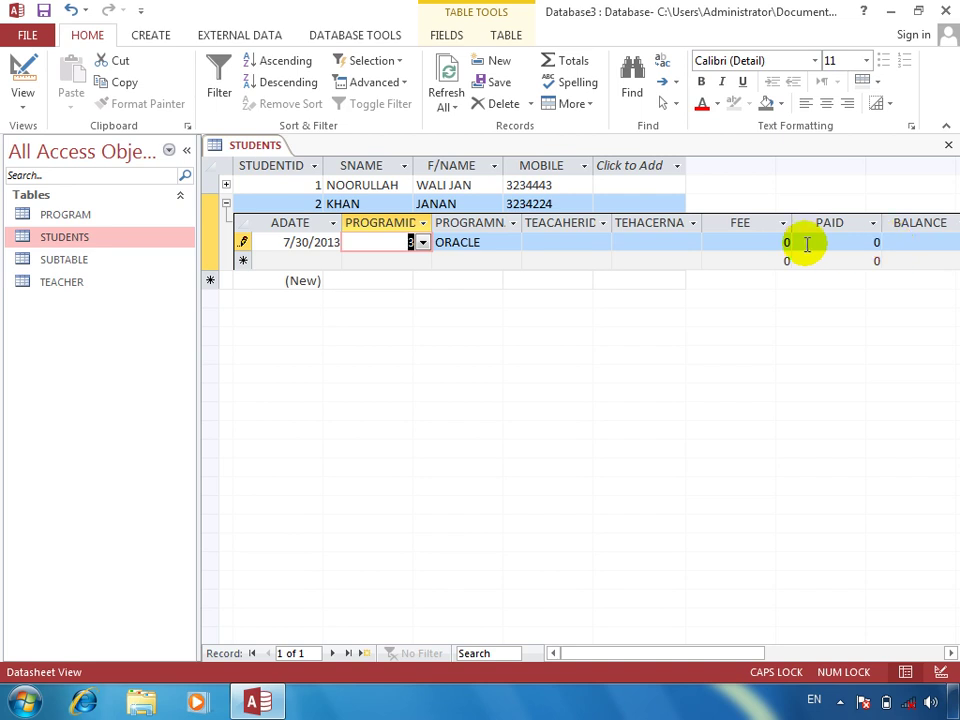
Choose teacher ID 3 and the matching teacher name for the payment.
{"action": "left_click", "coordinate": [565, 243]}
{"action": "left_click", "coordinate": [605, 243]}
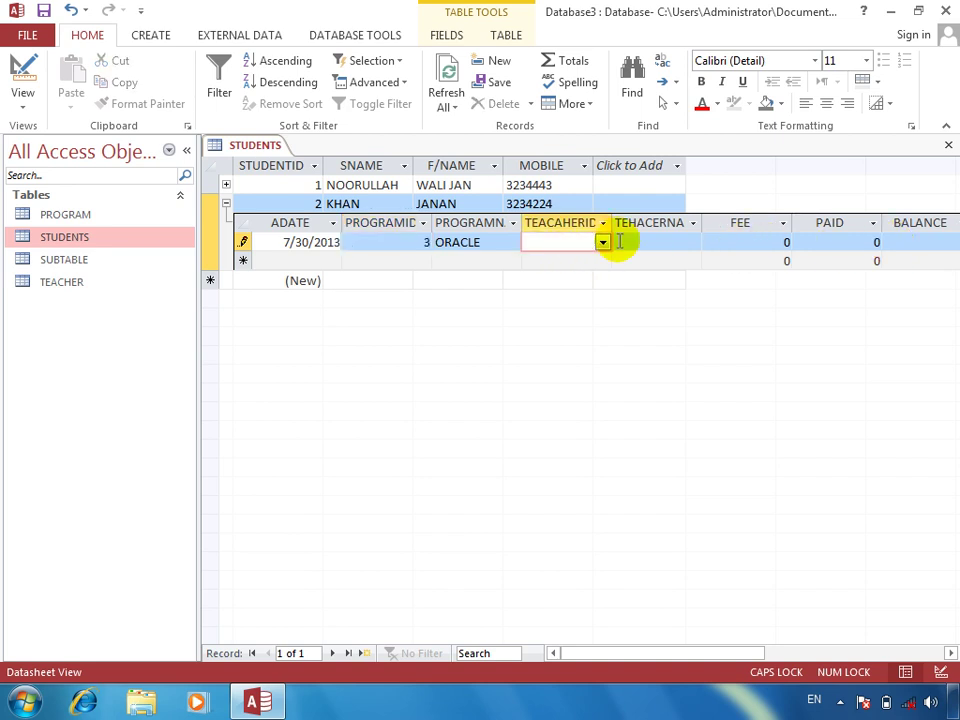
{"action": "left_click", "coordinate": [602, 243]}
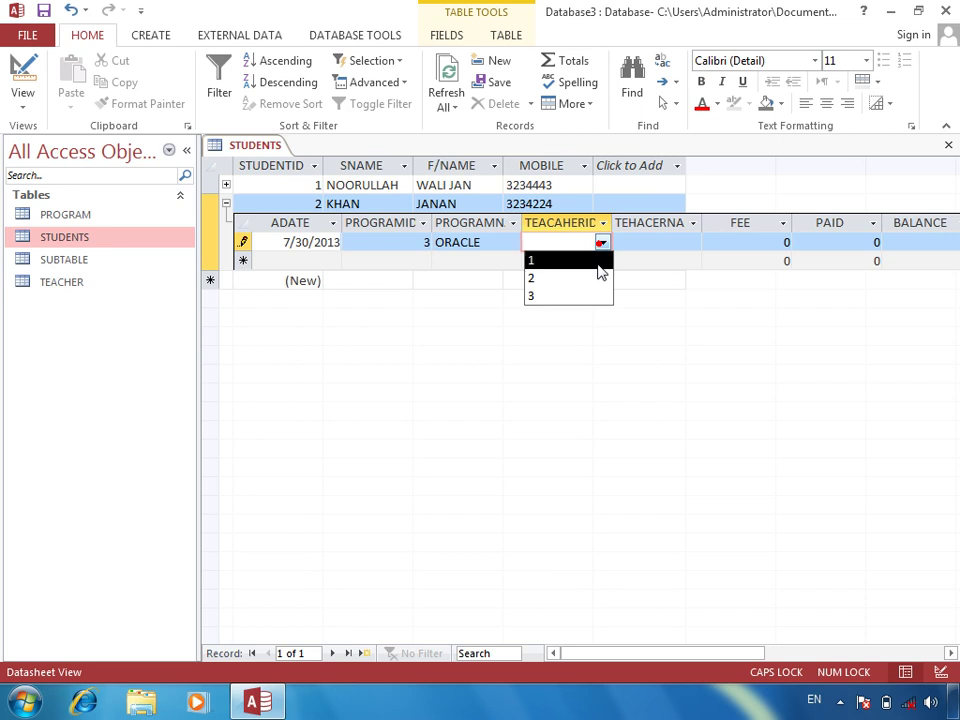
{"action": "left_click", "coordinate": [585, 297]}
{"action": "left_click", "coordinate": [672, 242]}
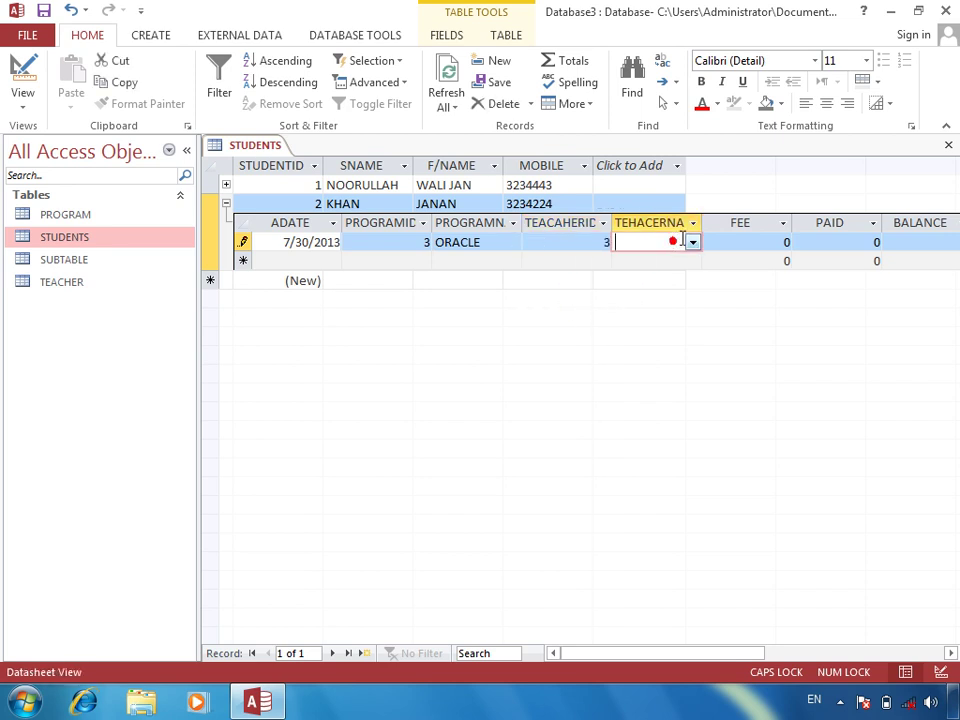
{"action": "left_click", "coordinate": [692, 242]}
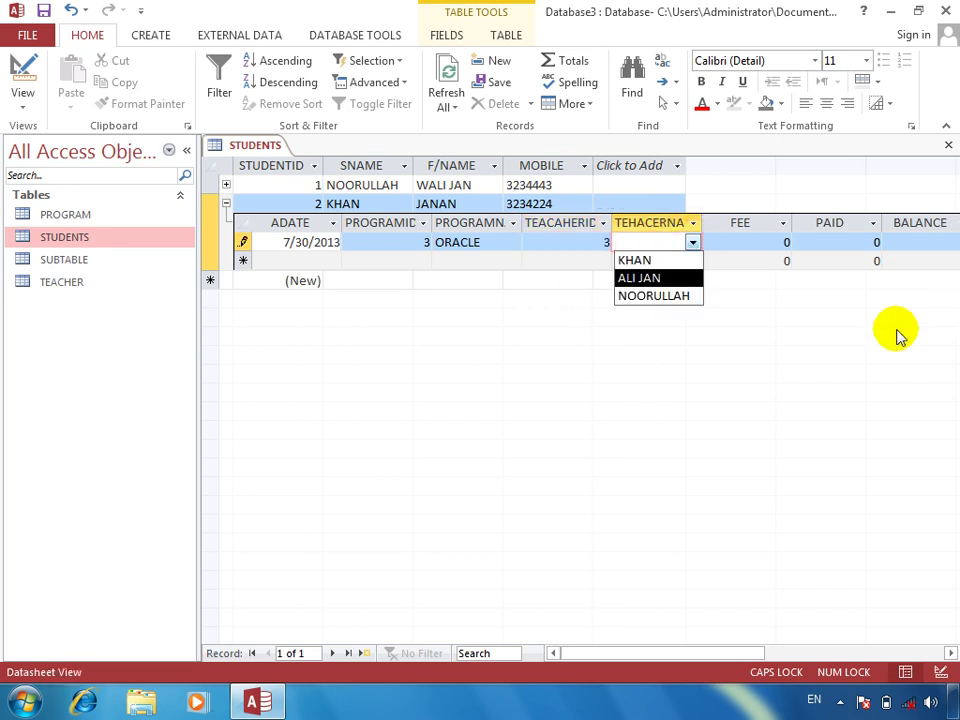
{"action": "left_click", "coordinate": [676, 298]}
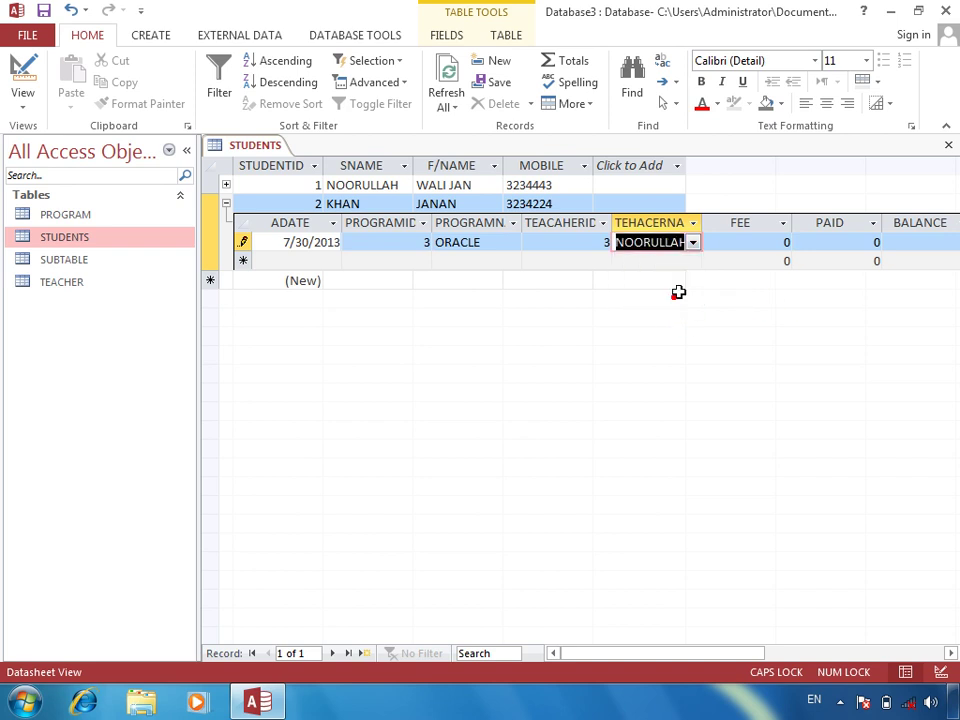
Enter fee 2000 and paid 2000, then close STUDENTS.
{"action": "left_click", "coordinate": [746, 256]}
{"action": "left_click", "coordinate": [761, 238]}
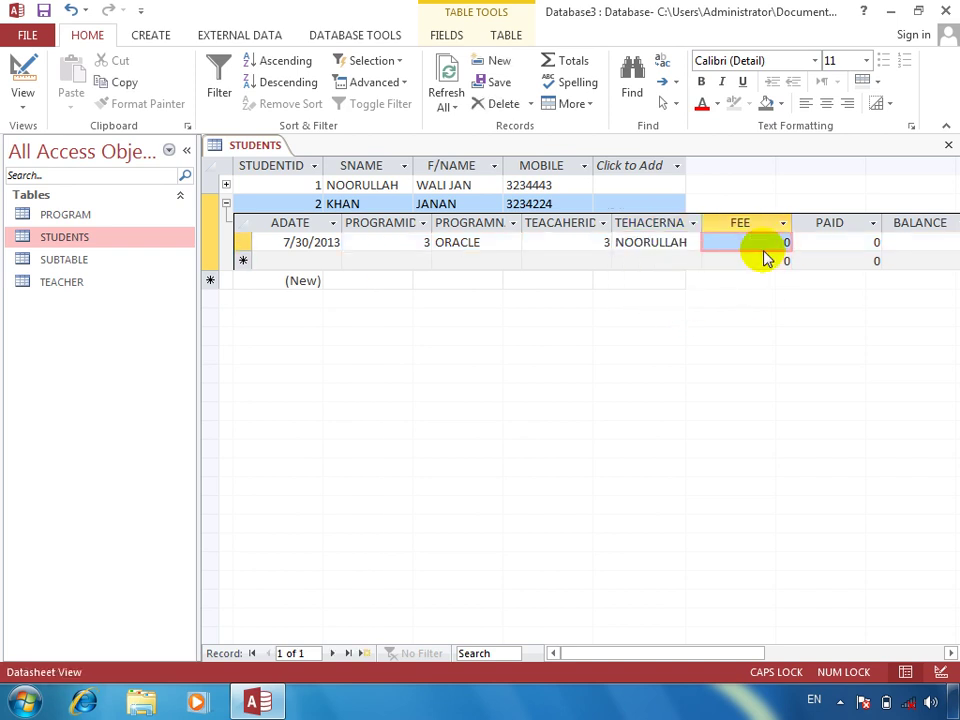
{"action": "type", "text": "2000"}
{"action": "key", "text": "Tab"}
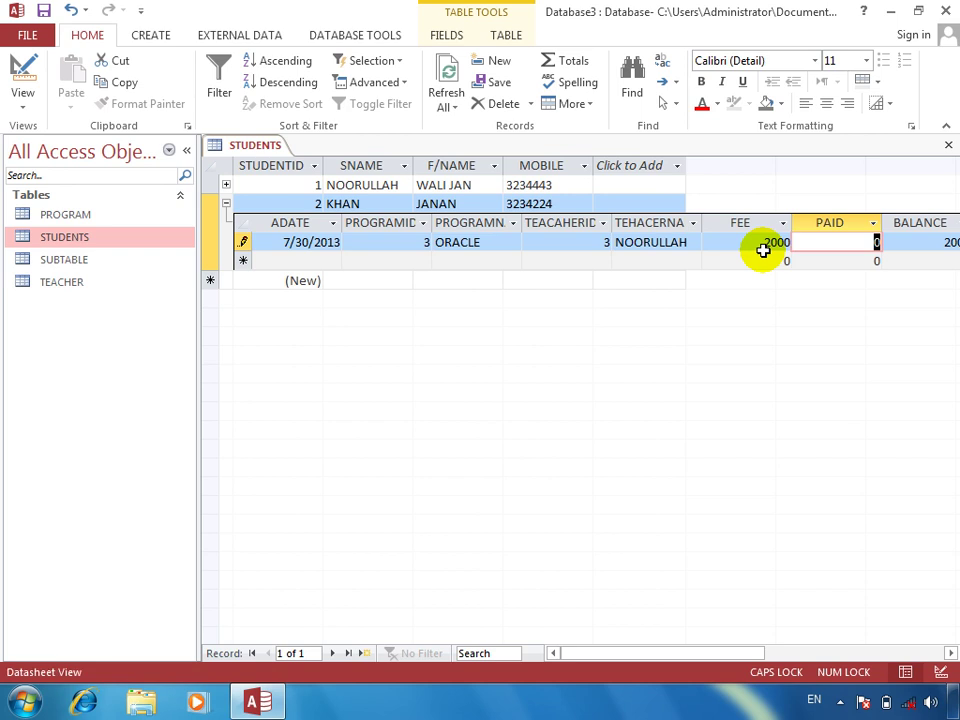
{"action": "type", "text": "2000"}
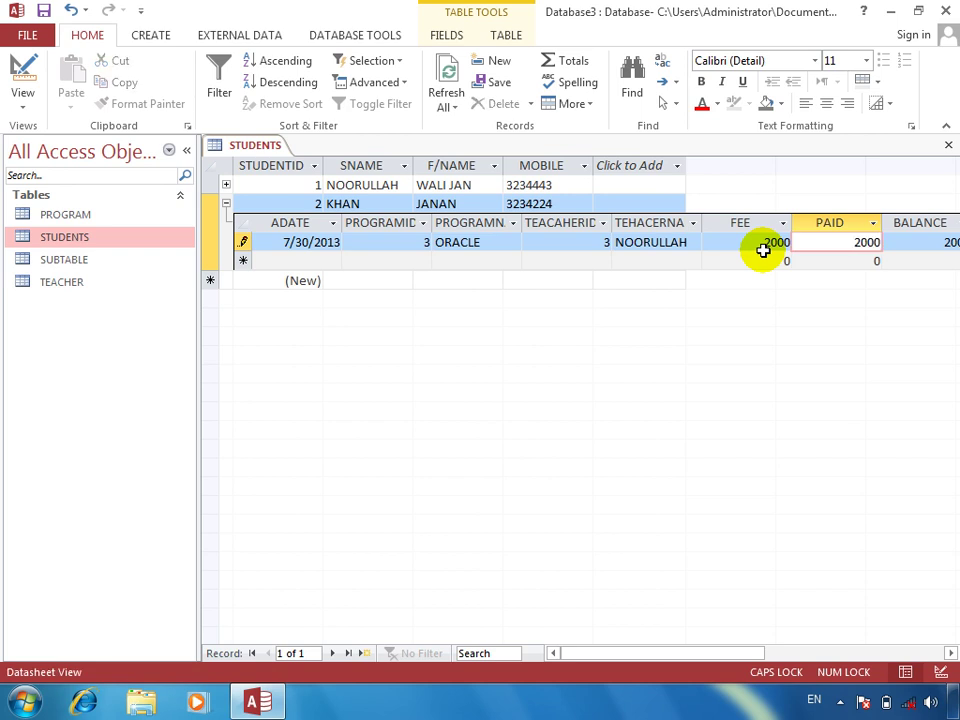
{"action": "key", "text": "Tab"}
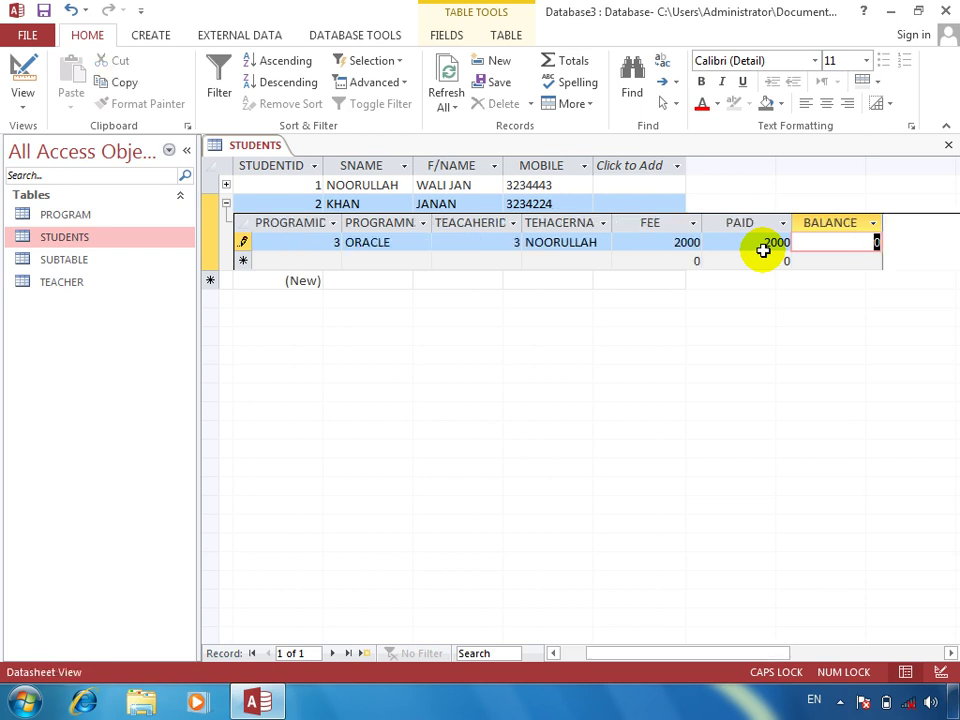
{"action": "left_click", "coordinate": [946, 146]}
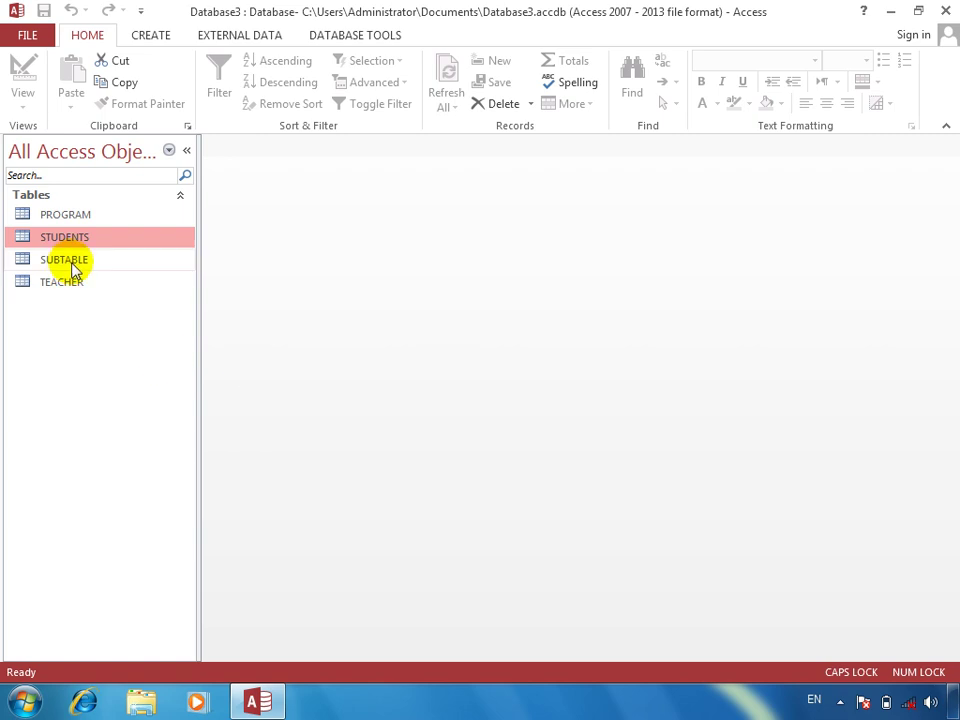
Review the PROGRAM table and SUBTABLE's payment records, closing each.
{"action": "double_click", "coordinate": [78, 216]}
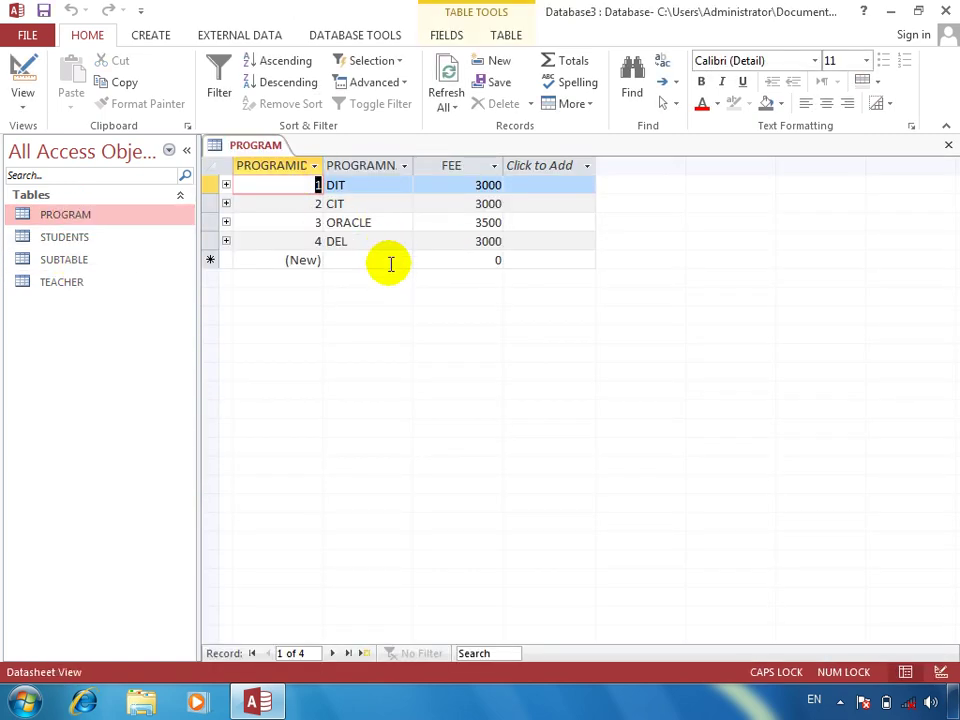
{"action": "left_click", "coordinate": [948, 145]}
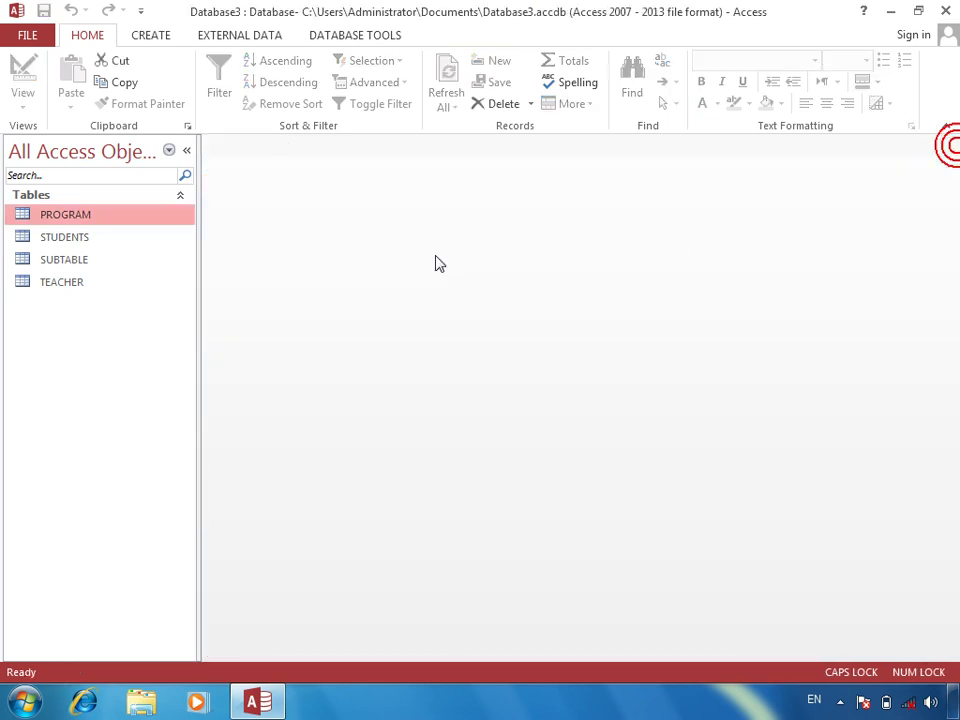
{"action": "double_click", "coordinate": [56, 262]}
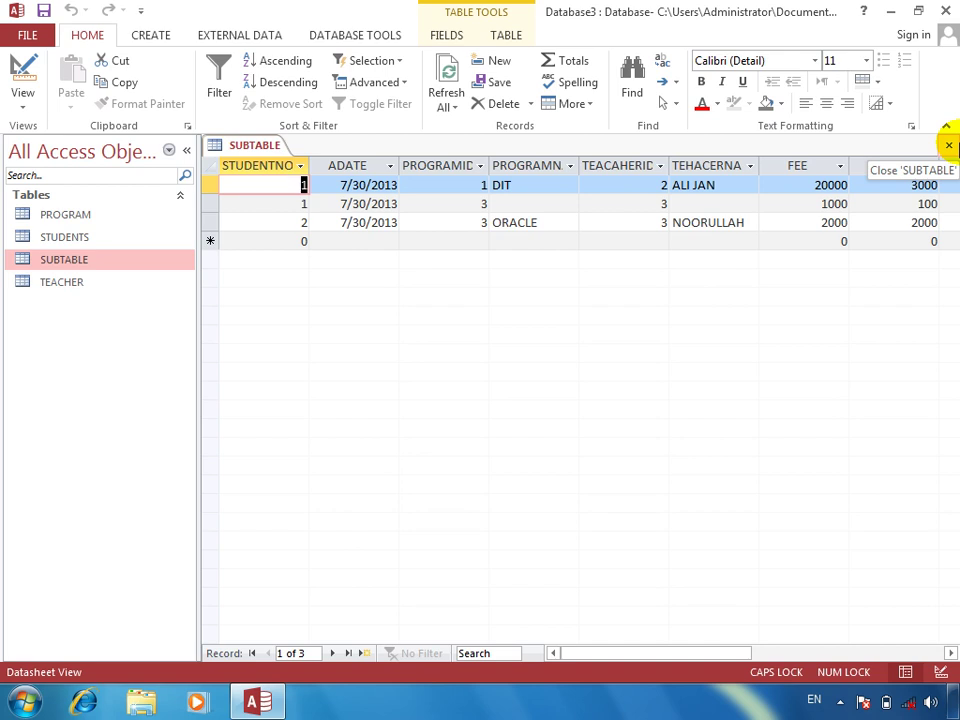
{"action": "left_click", "coordinate": [949, 145]}
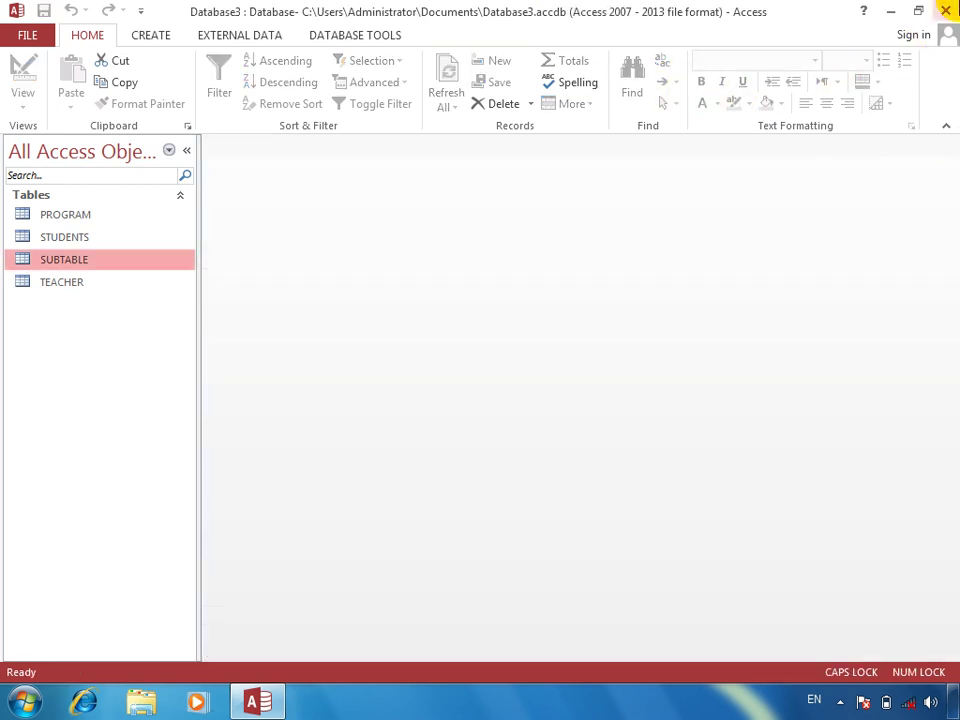
Exit Access and refresh the Windows desktop.
{"action": "left_click", "coordinate": [948, 9]}
{"action": "right_click", "coordinate": [318, 258]}
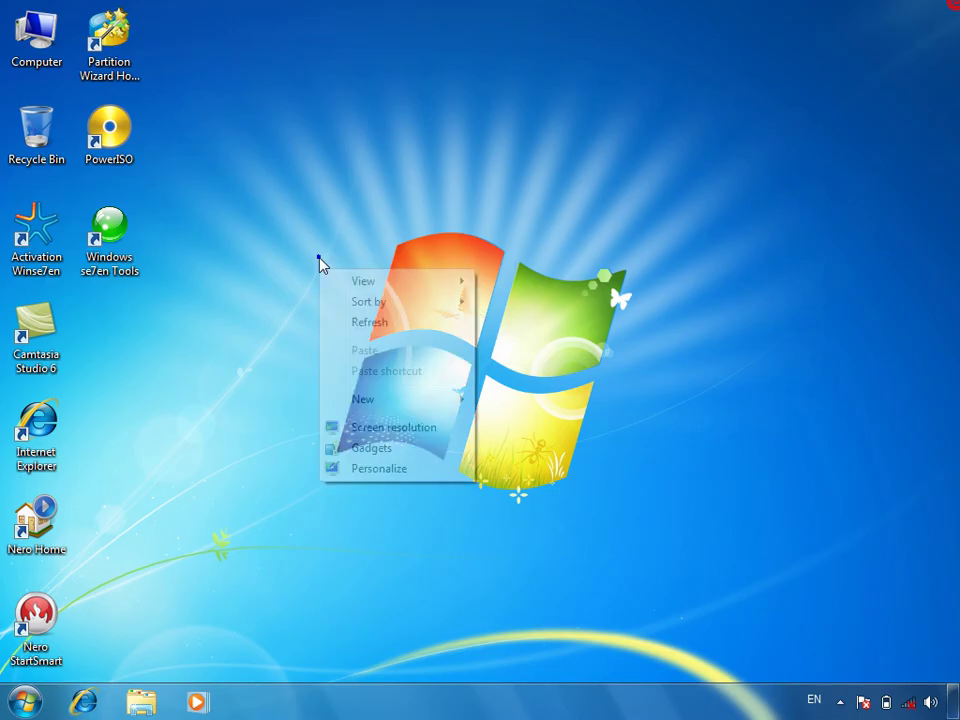
{"action": "left_click", "coordinate": [364, 325]}
{"action": "right_click", "coordinate": [362, 258]}
{"action": "left_click", "coordinate": [408, 318]}
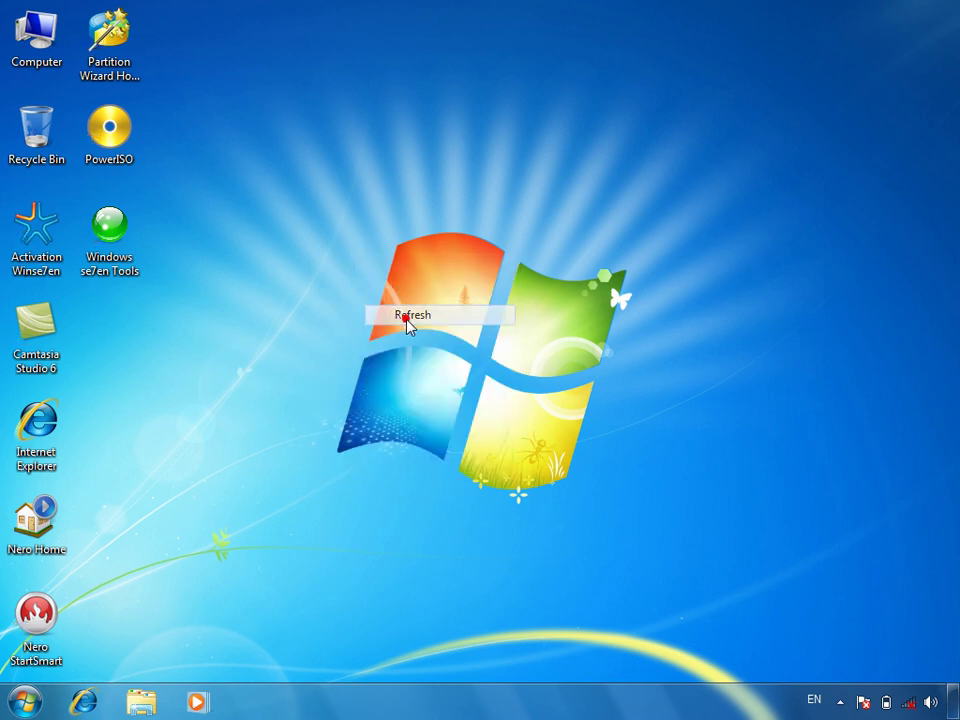